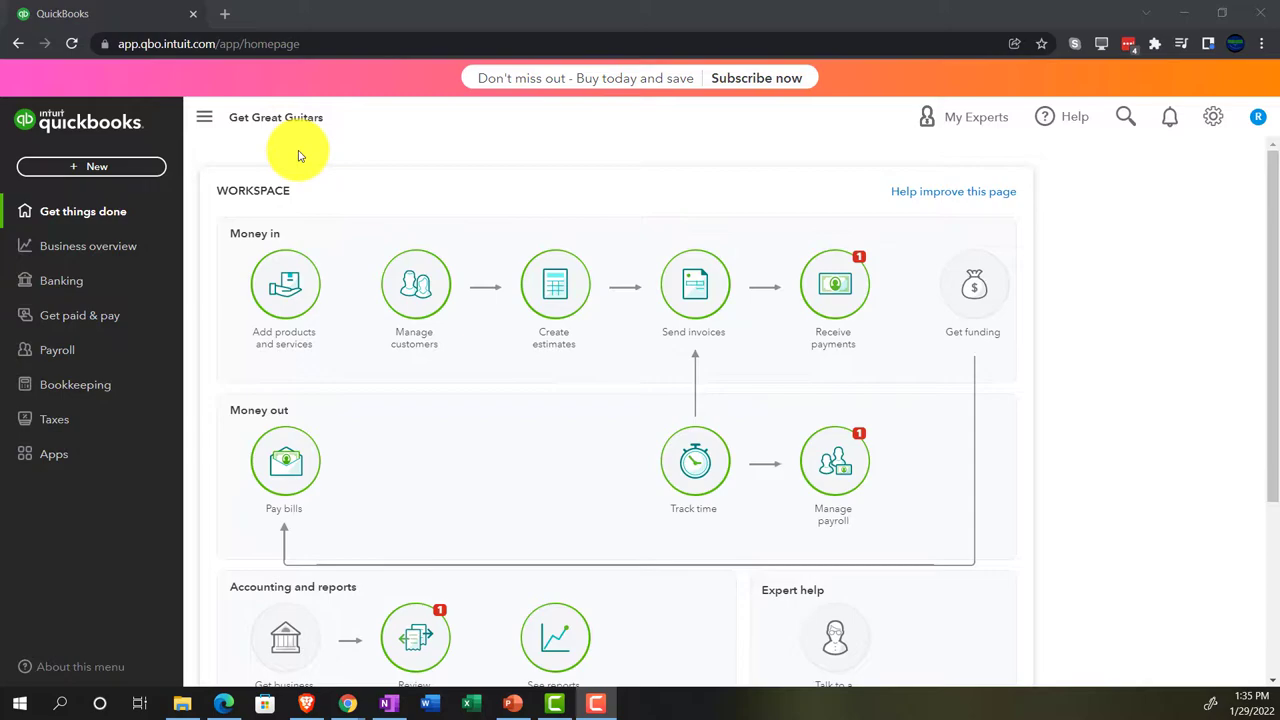
Step: Check the view mode options for Get Great Guitars and look at the sample company open in the Edge browser
{"action": "key", "text": "ctrl+plus"}
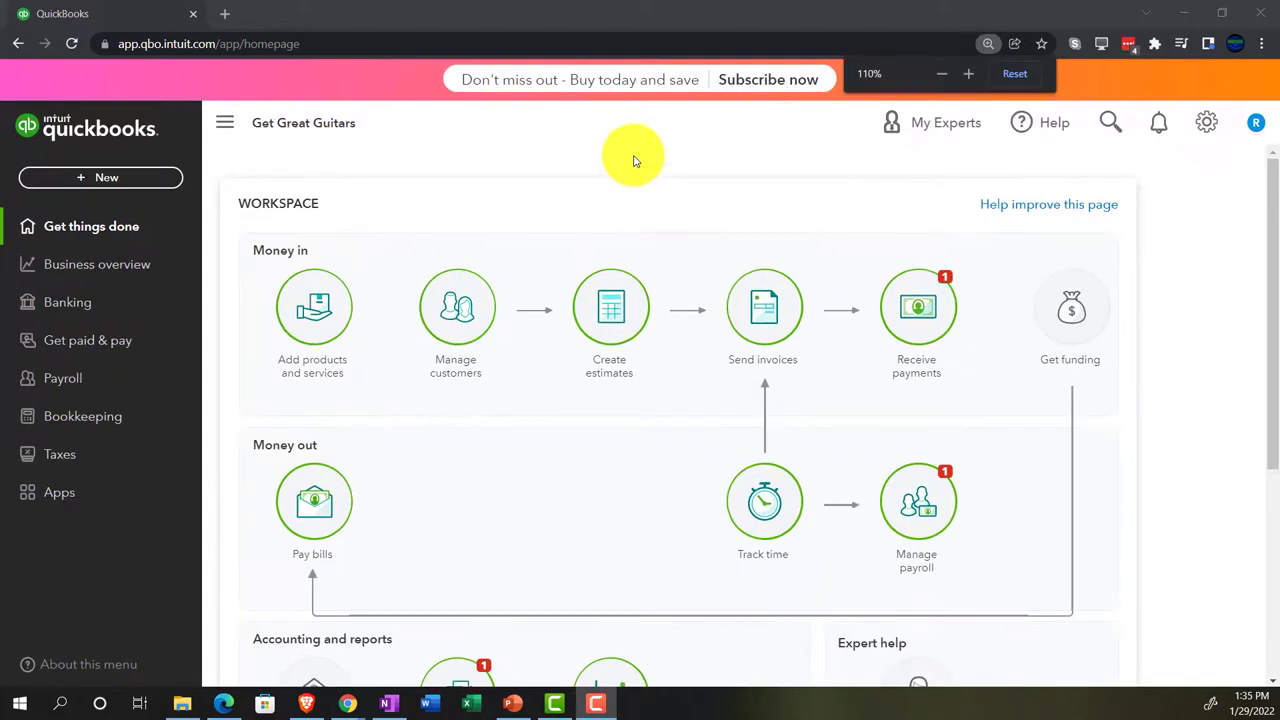
{"action": "key", "text": "ctrl+plus"}
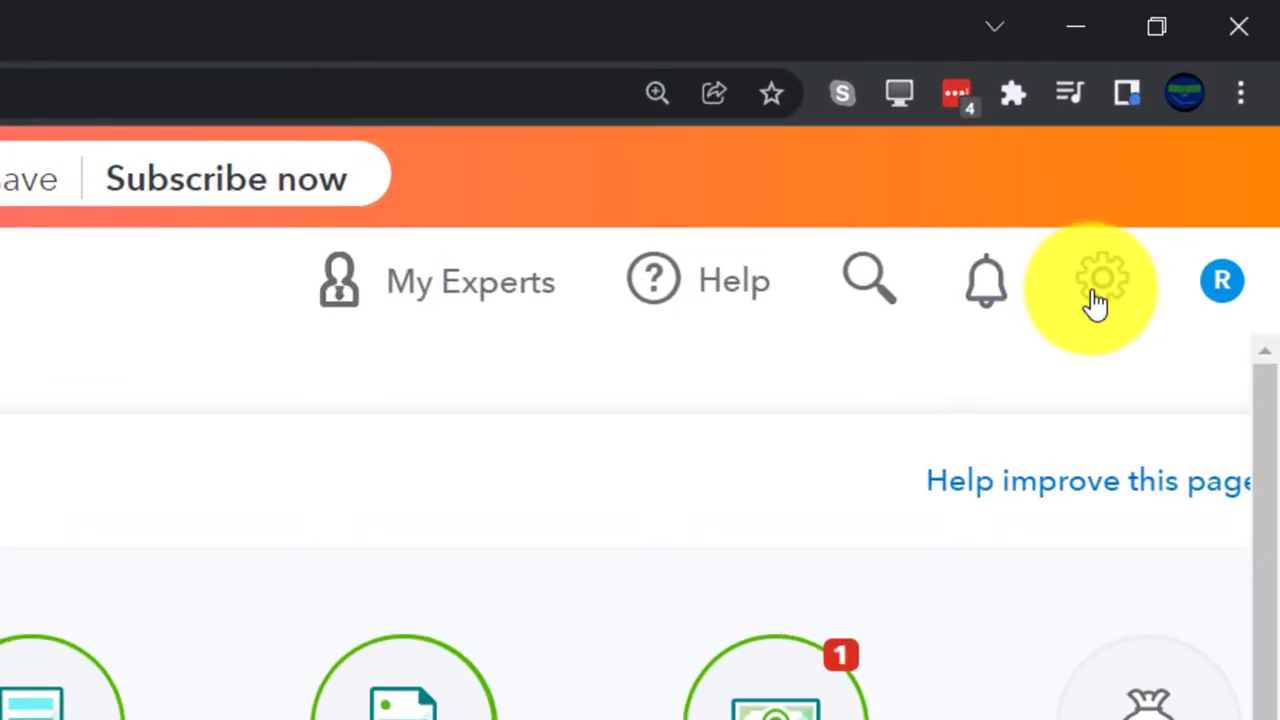
{"action": "left_click", "coordinate": [1196, 131]}
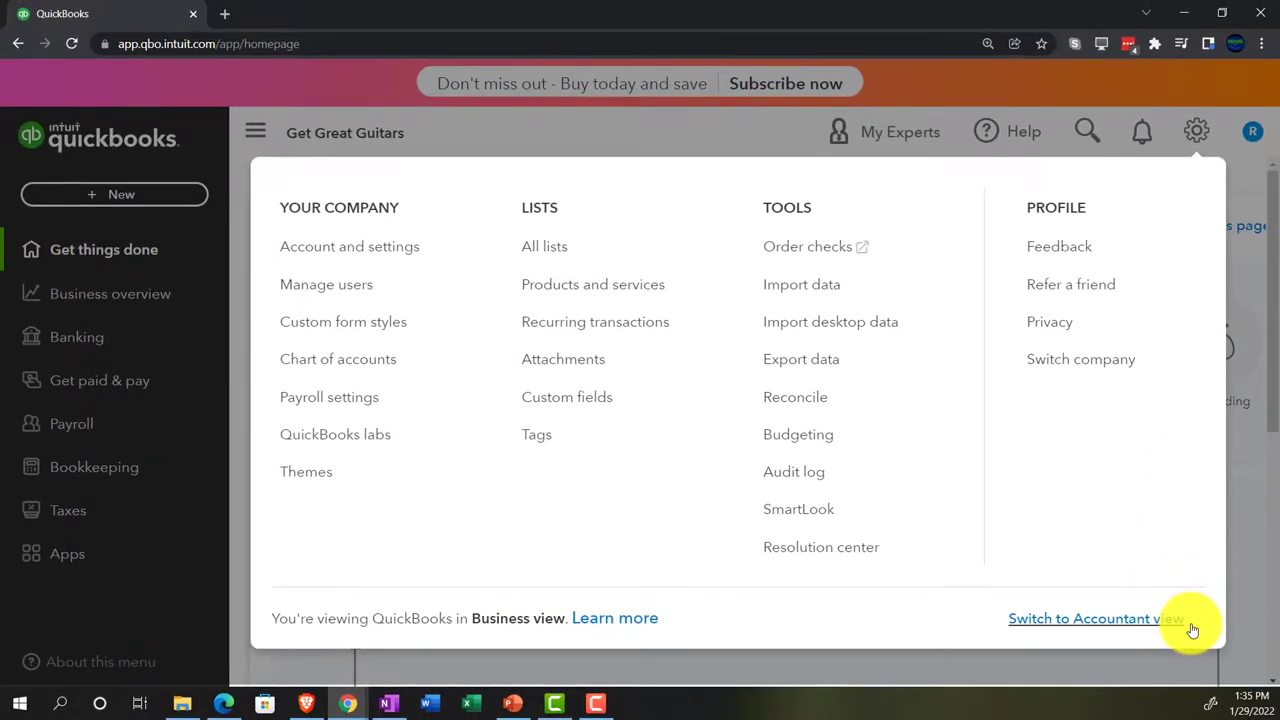
{"action": "left_click", "coordinate": [1234, 593]}
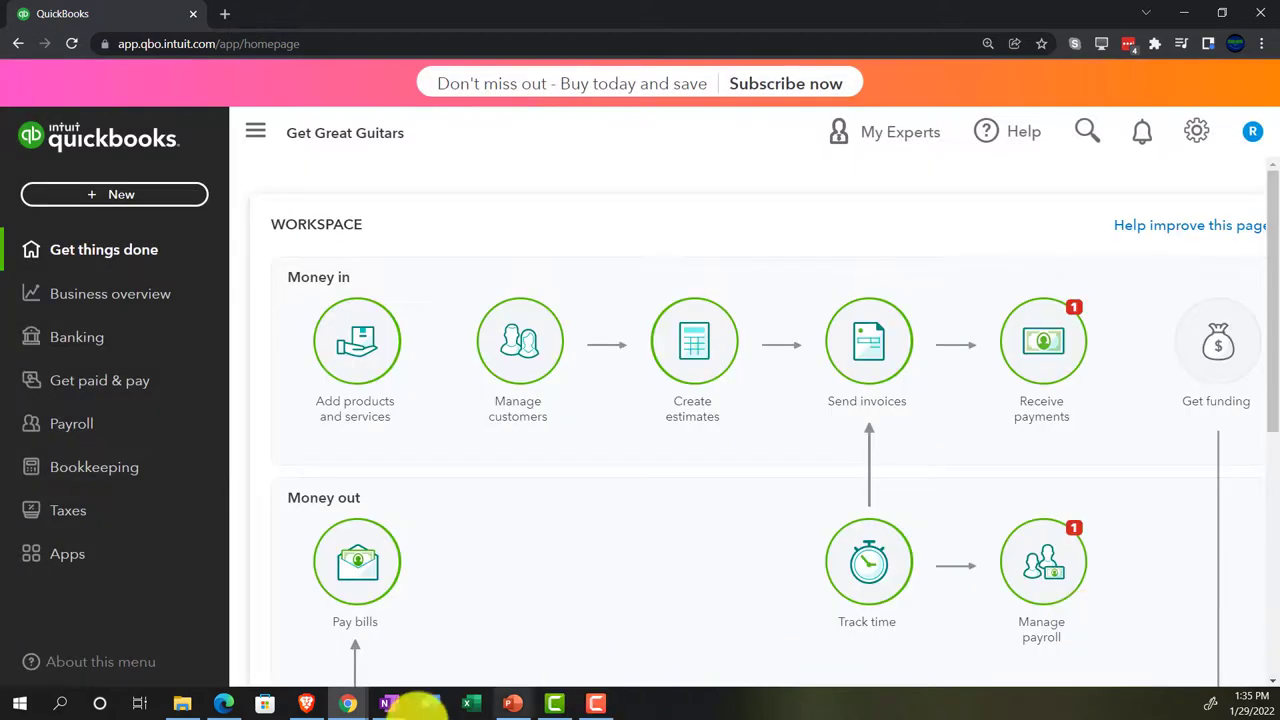
{"action": "left_click", "coordinate": [224, 703]}
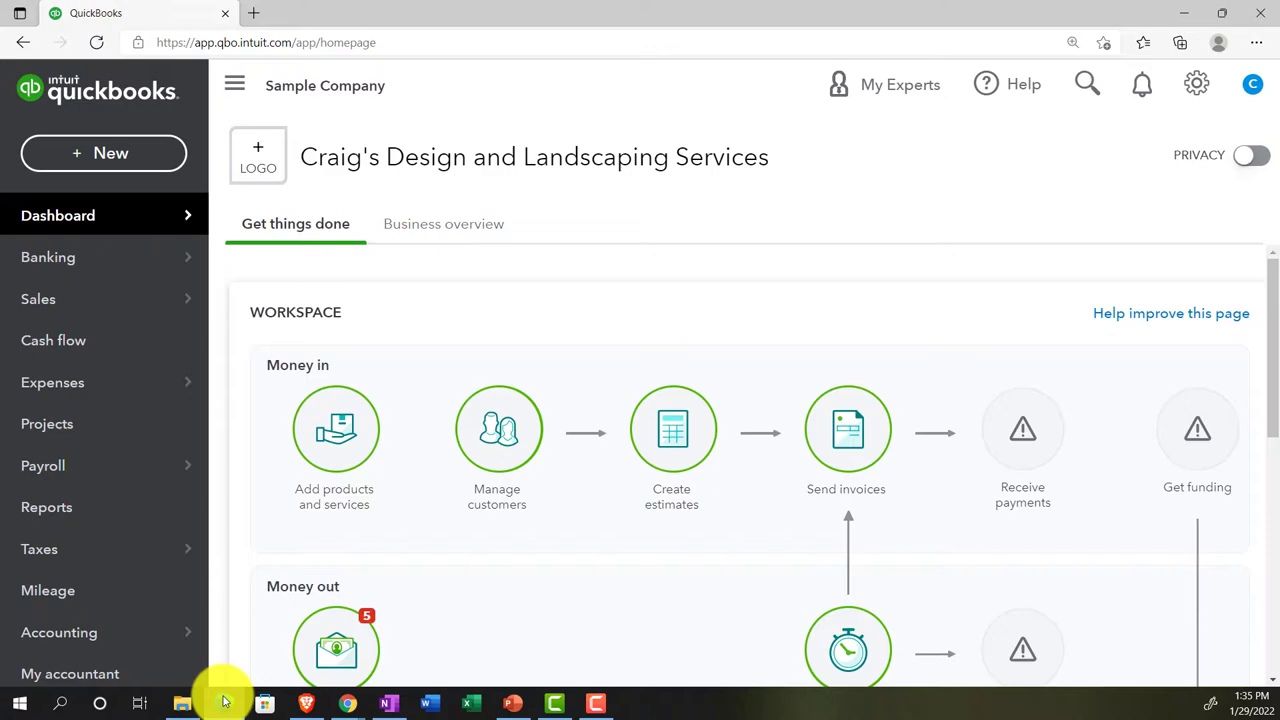
{"action": "left_click", "coordinate": [224, 703]}
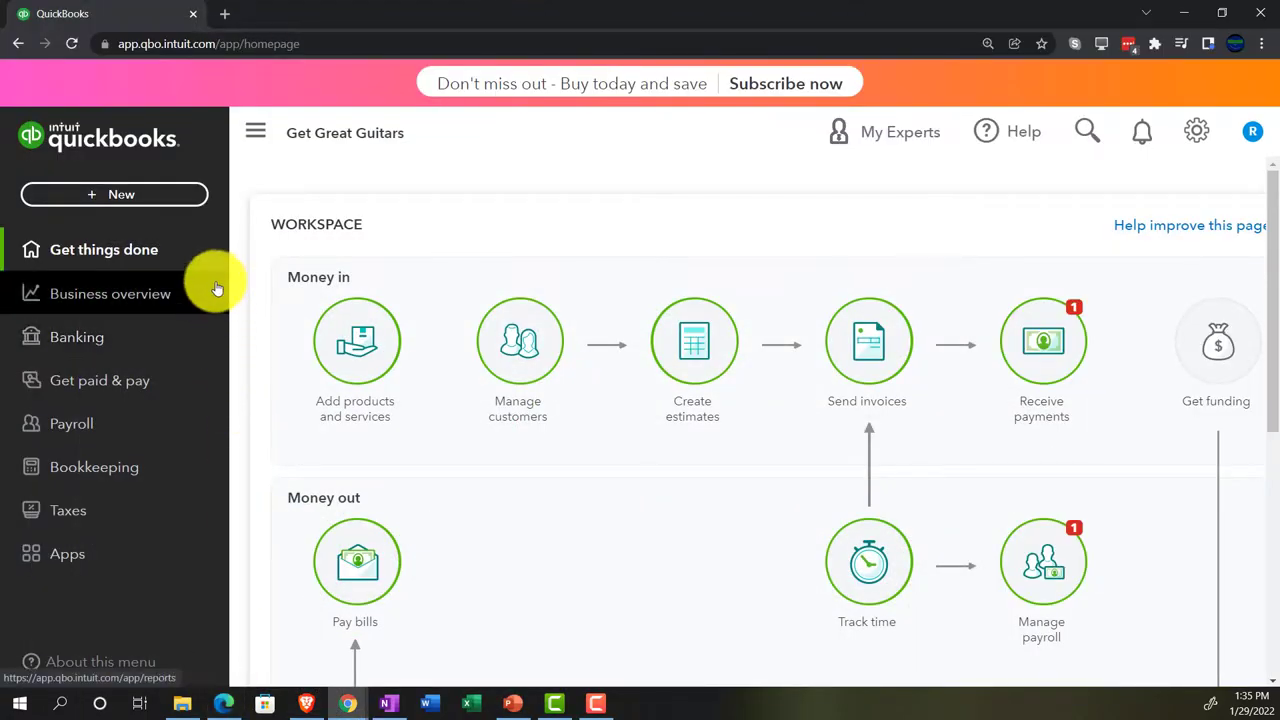
Step: Duplicate the Get Great Guitars homepage tab three times
{"action": "right_click", "coordinate": [151, 22]}
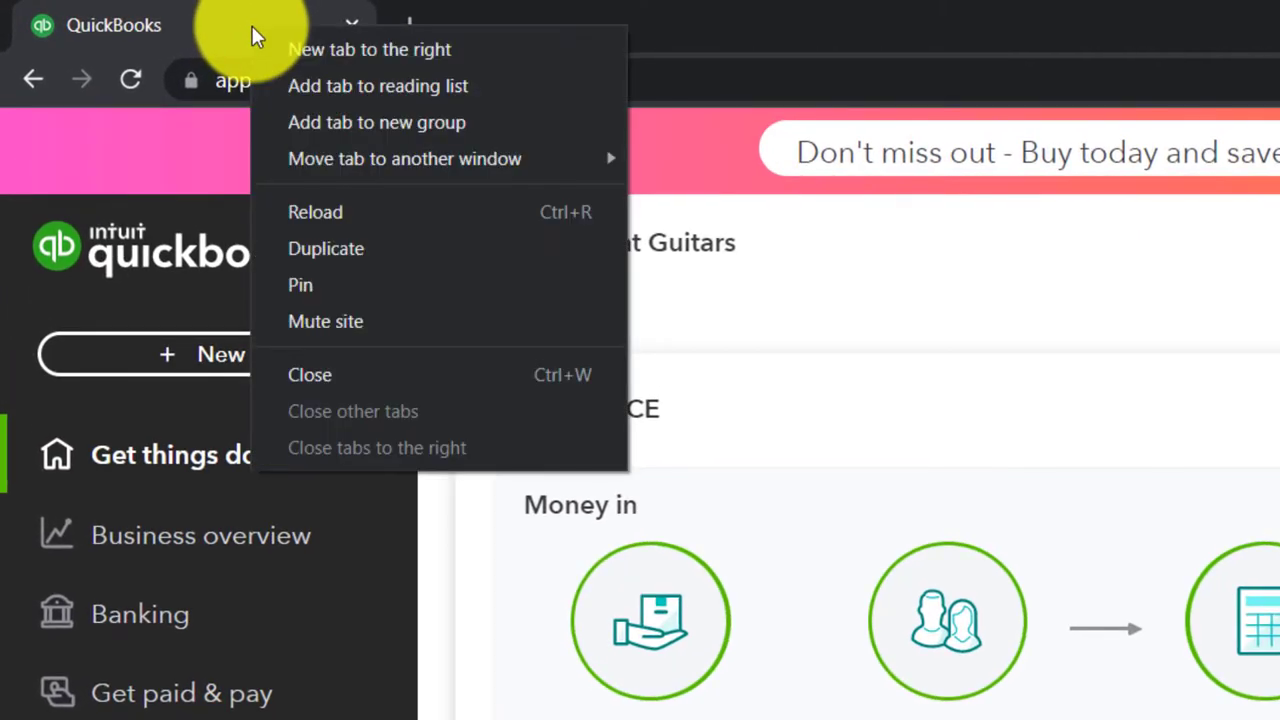
{"action": "left_click", "coordinate": [303, 252]}
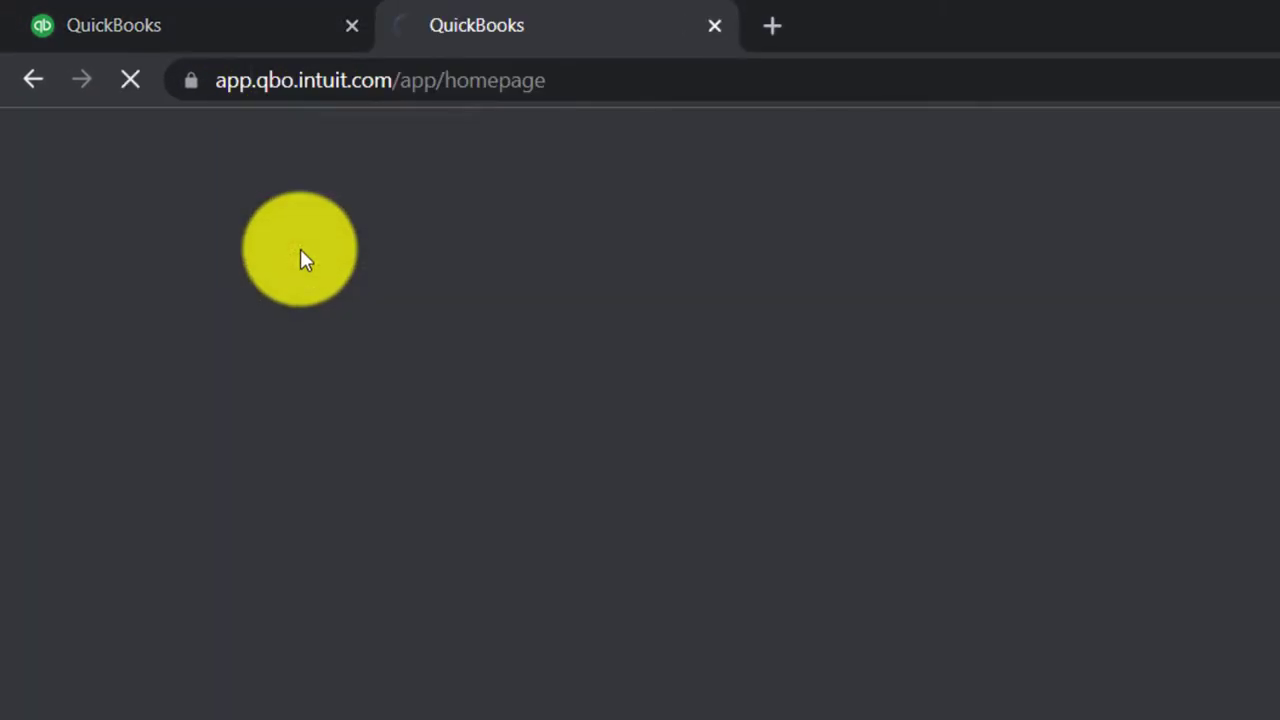
{"action": "left_click", "coordinate": [276, 20]}
{"action": "right_click", "coordinate": [276, 20]}
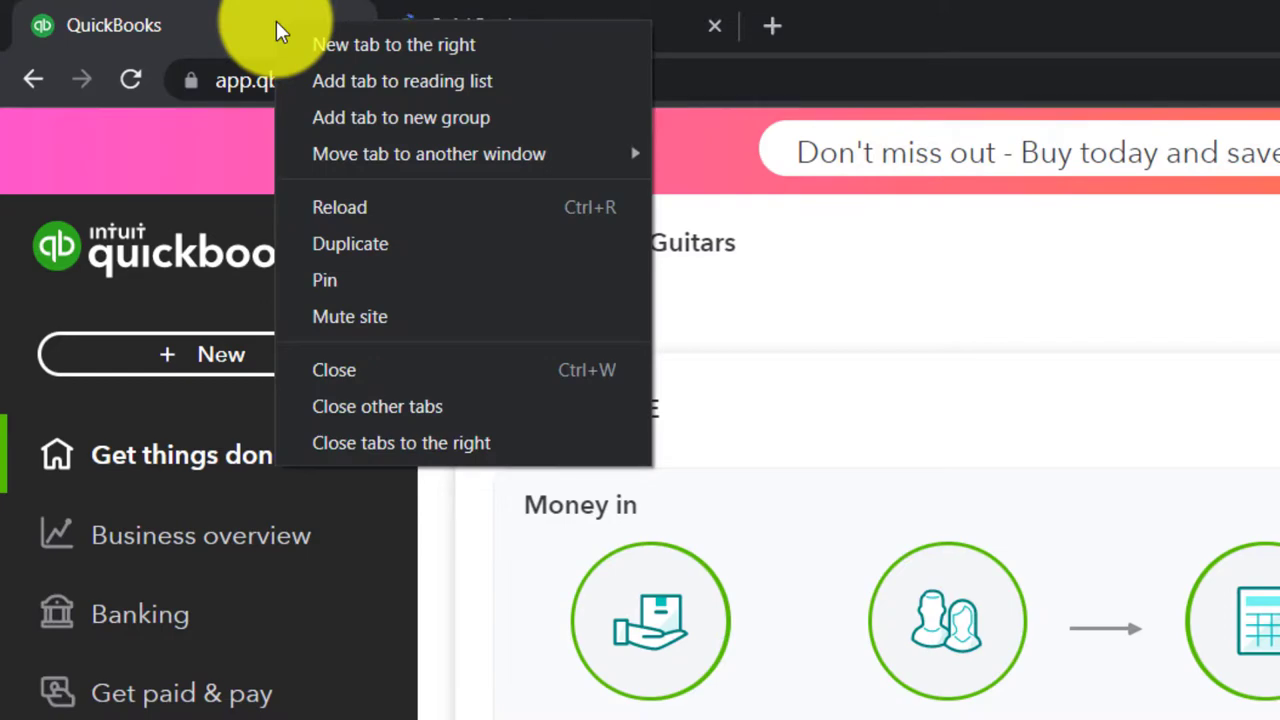
{"action": "key", "text": "Escape"}
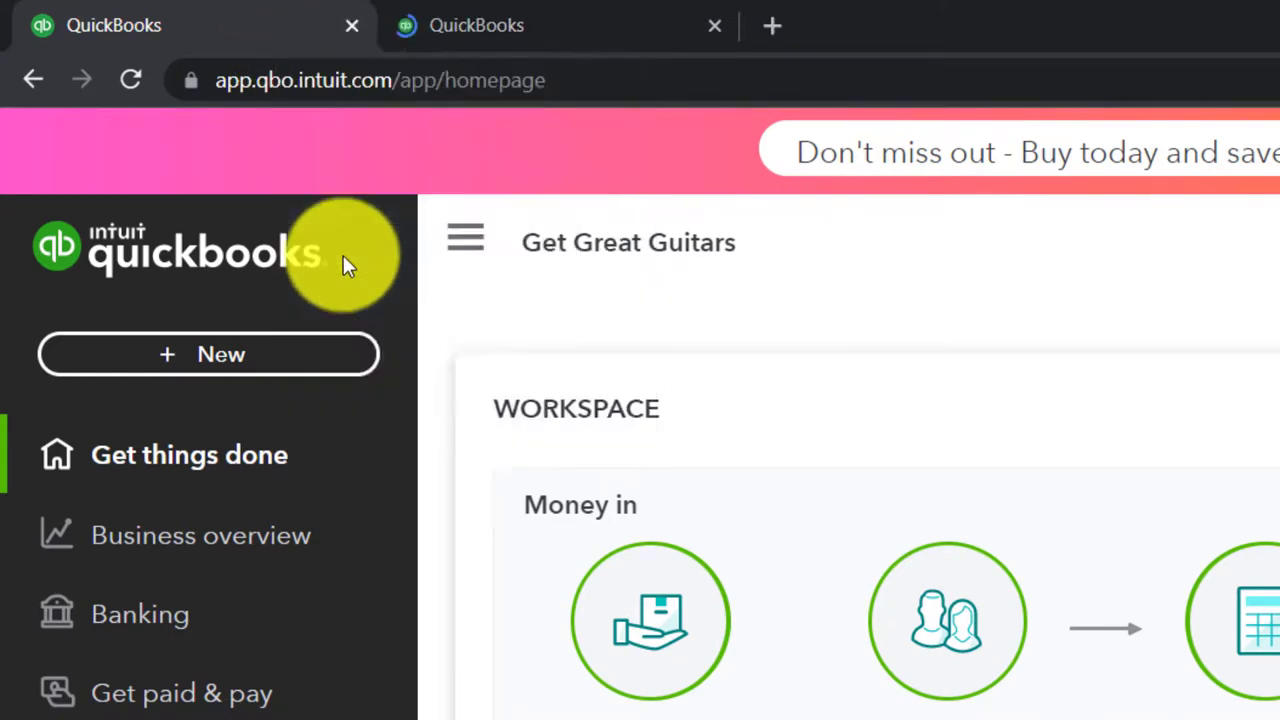
{"action": "left_click", "coordinate": [252, 18]}
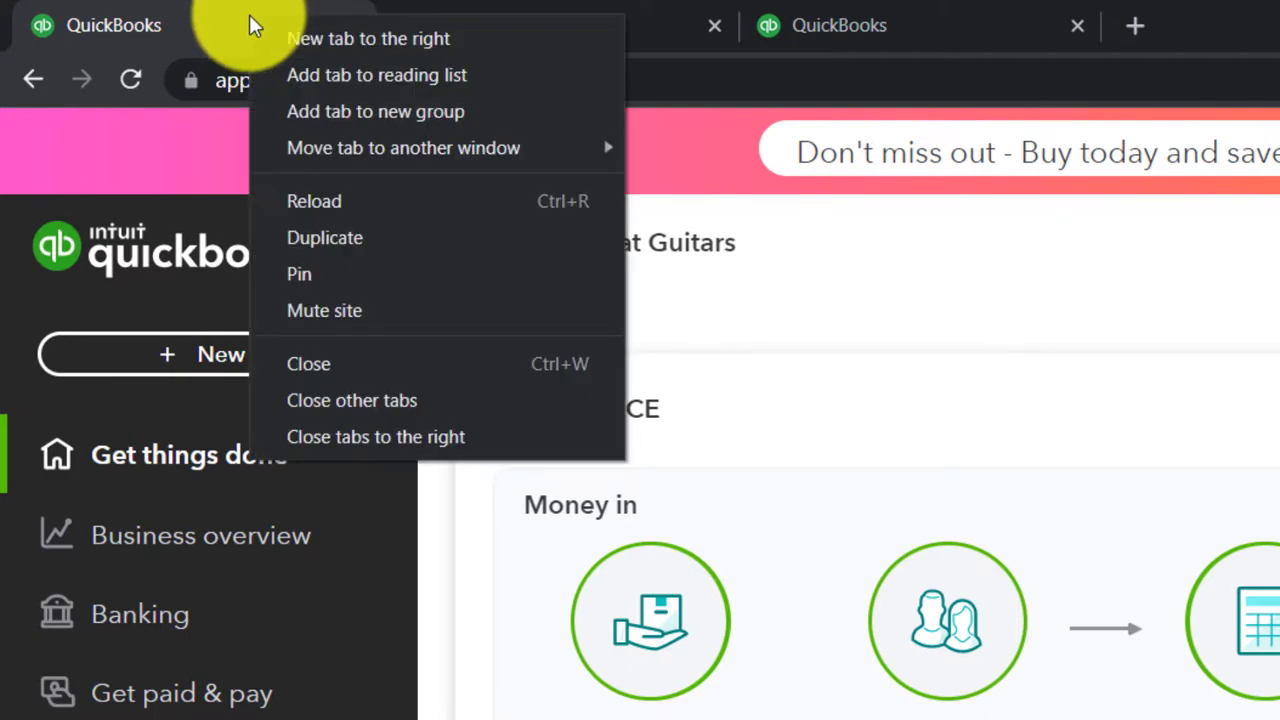
{"action": "right_click", "coordinate": [249, 16]}
{"action": "left_click", "coordinate": [300, 237]}
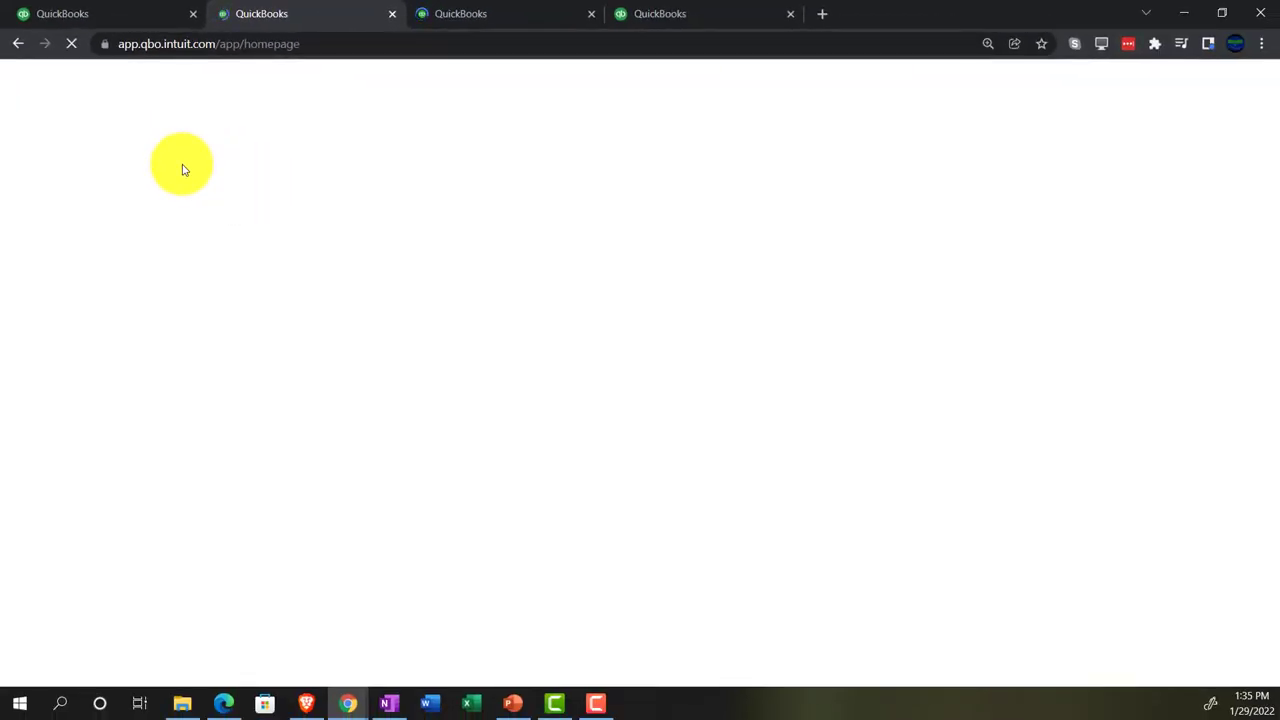
Step: Look at the sample company's navigation in Edge, and open the Balance Sheet report for Get Great Guitars in Chrome's second tab
{"action": "left_click", "coordinate": [226, 701]}
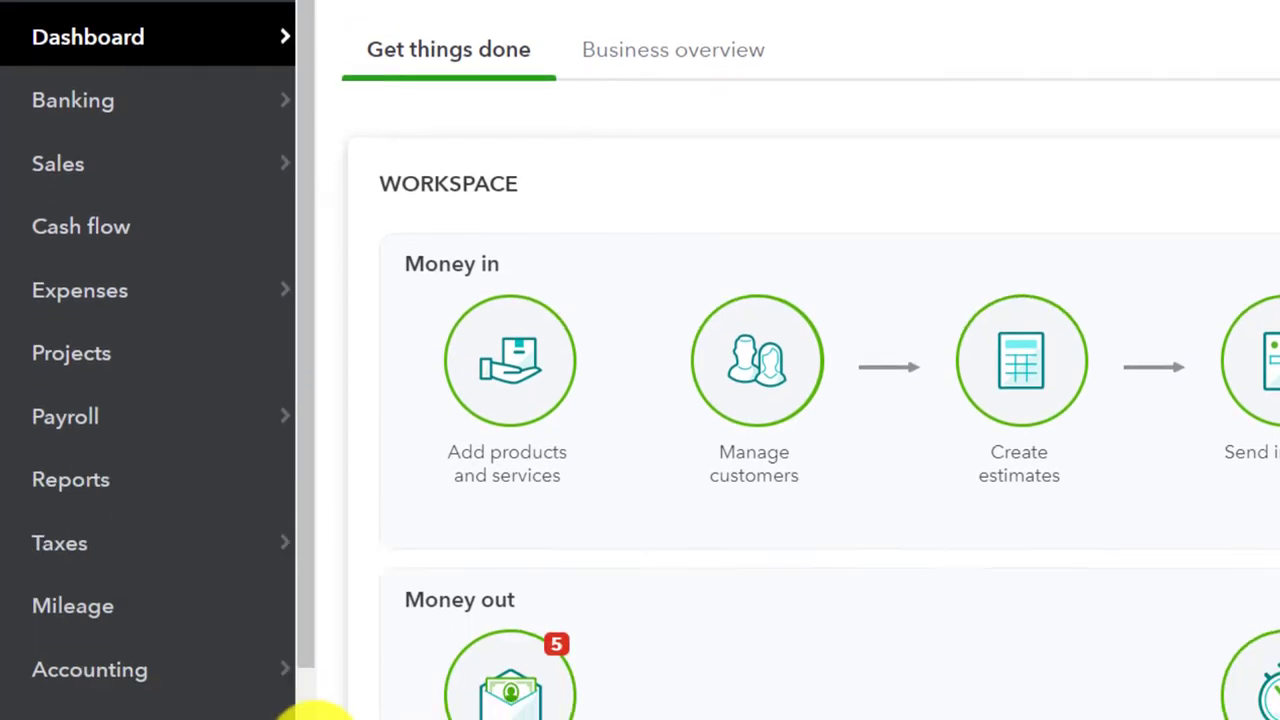
{"action": "left_click", "coordinate": [335, 700]}
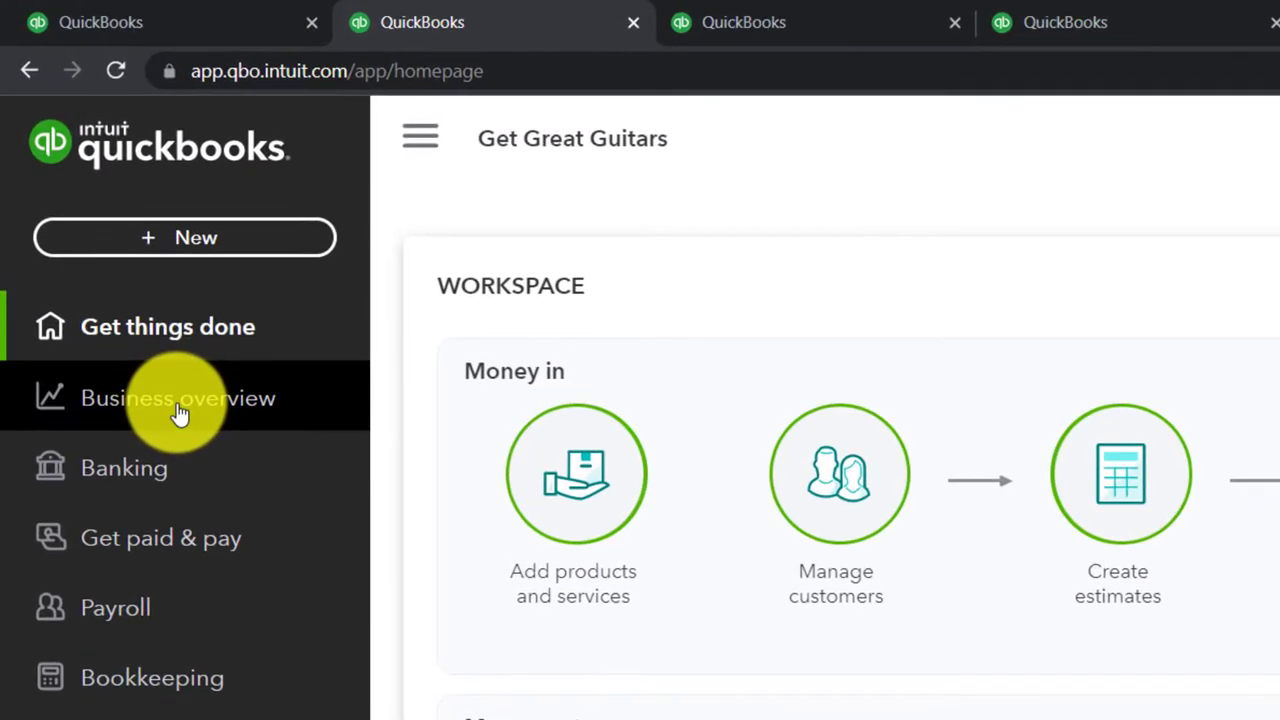
{"action": "left_click", "coordinate": [178, 410]}
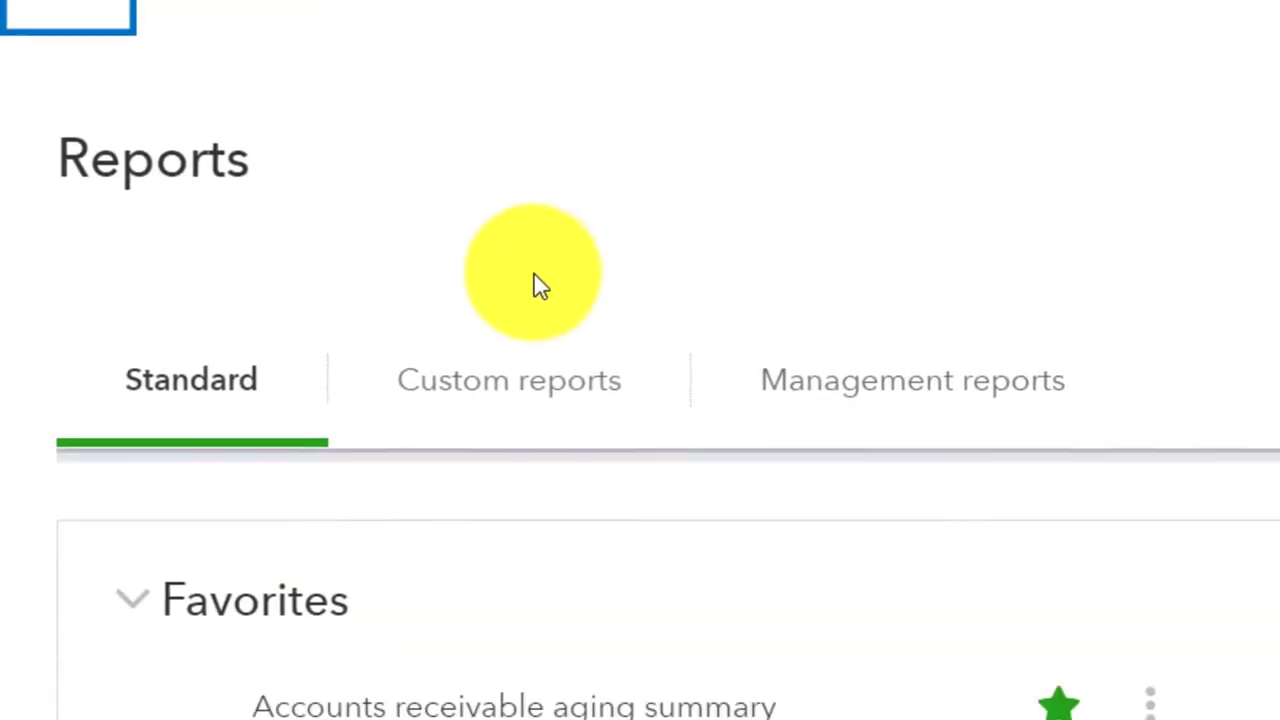
{"action": "scroll", "coordinate": [971, 592], "scroll_direction": "down", "scroll_amount": 2}
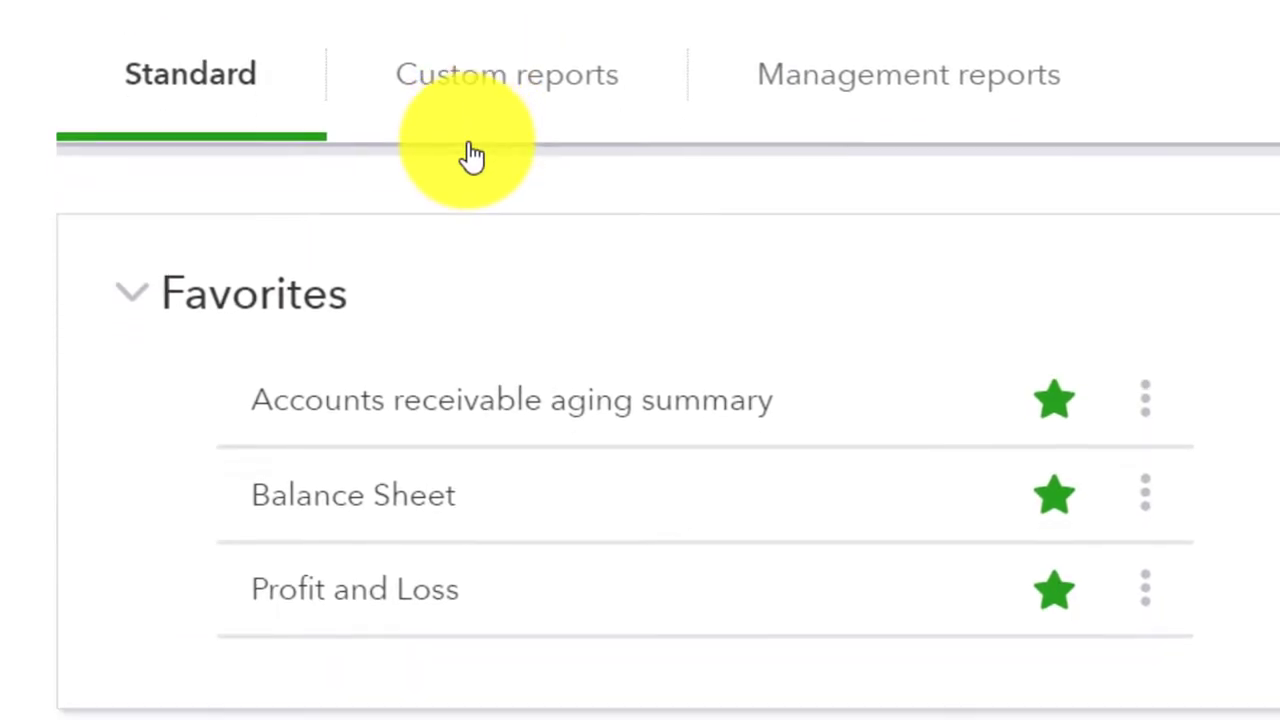
{"action": "left_click", "coordinate": [370, 510]}
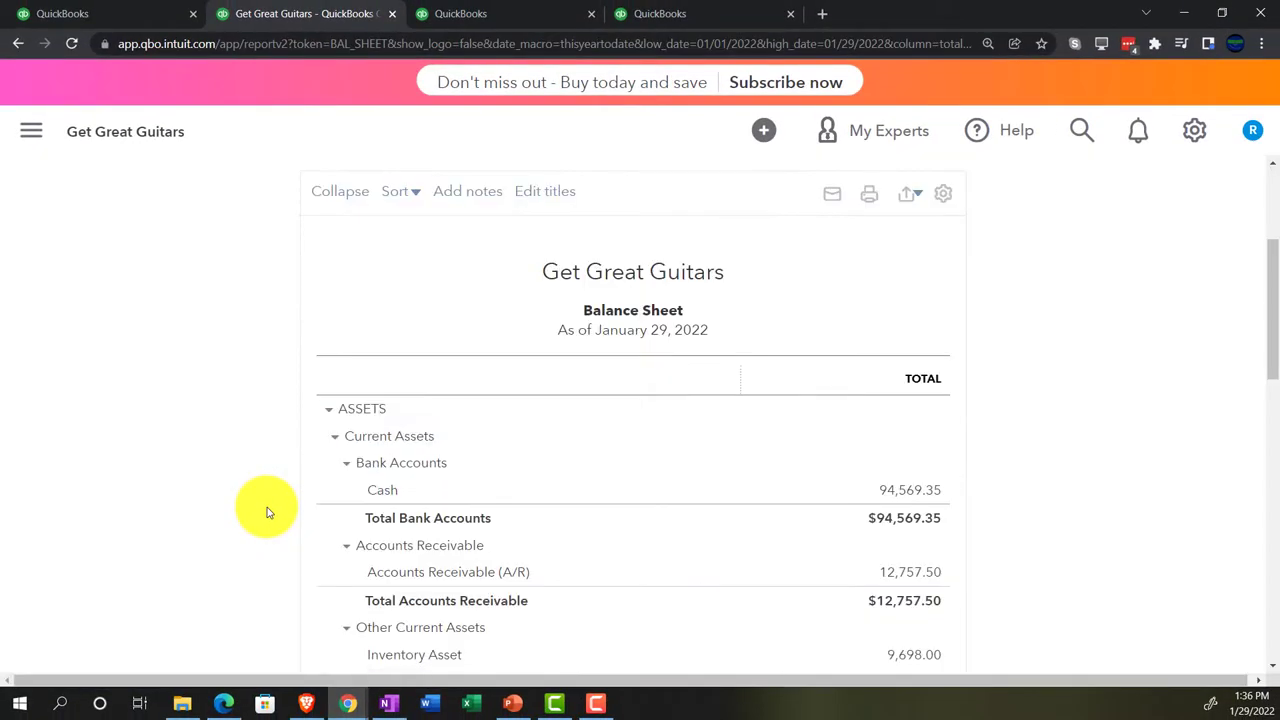
Step: Set the Balance Sheet period to 01/01/2022 through 12/31/2022 and run the report
{"action": "scroll", "coordinate": [300, 440], "scroll_direction": "up", "scroll_amount": 3}
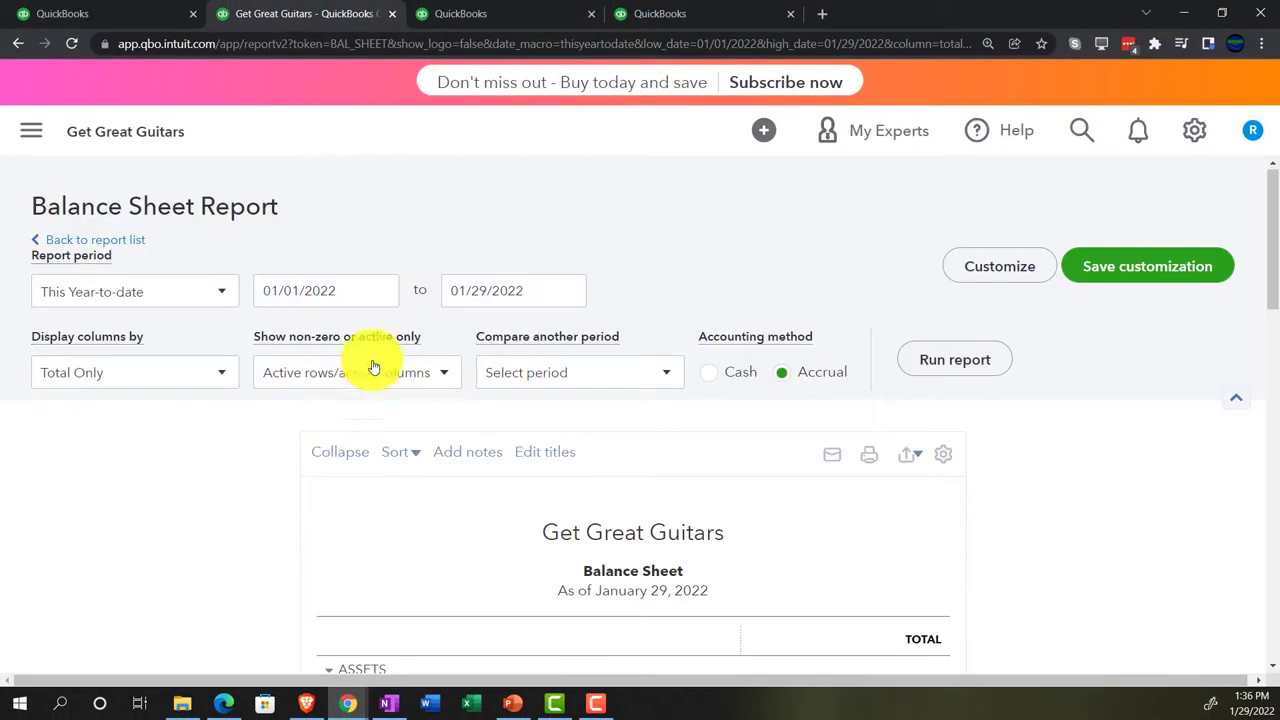
{"action": "left_click_drag", "start_coordinate": [357, 290], "coordinate": [182, 226]}
{"action": "type", "text": "01/01/2022"}
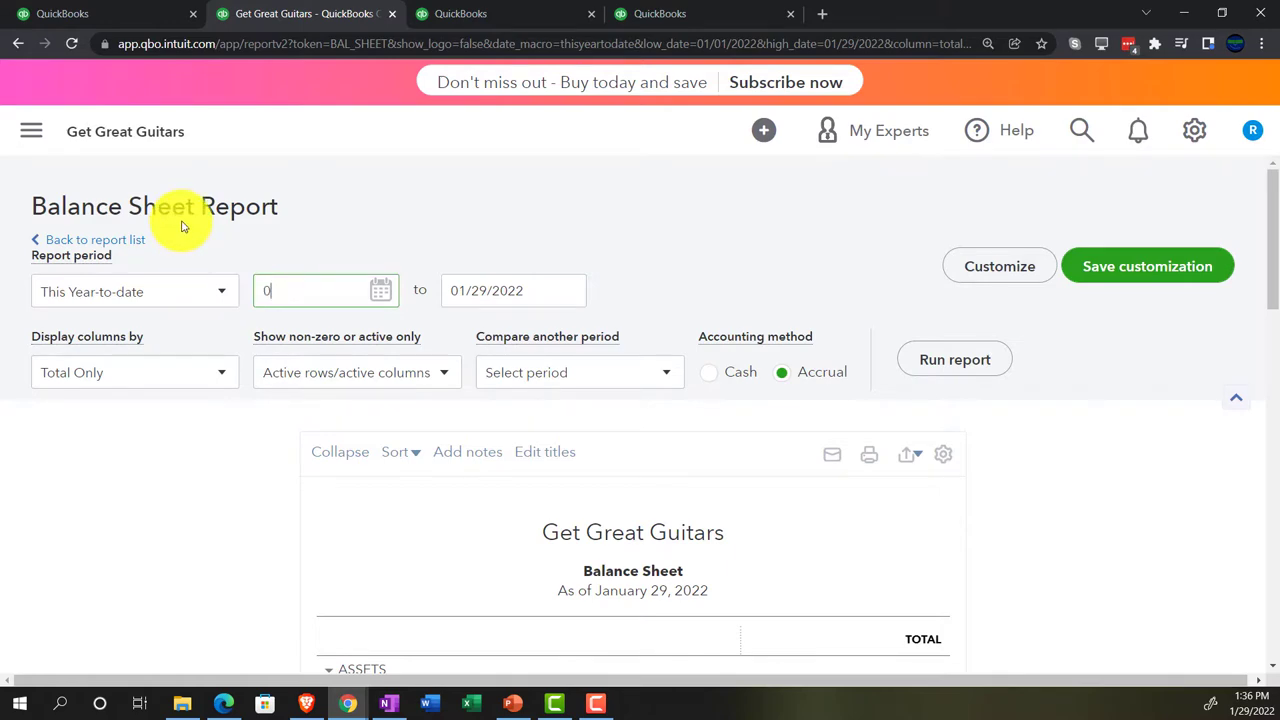
{"action": "key", "text": "Tab"}
{"action": "type", "text": "1"}
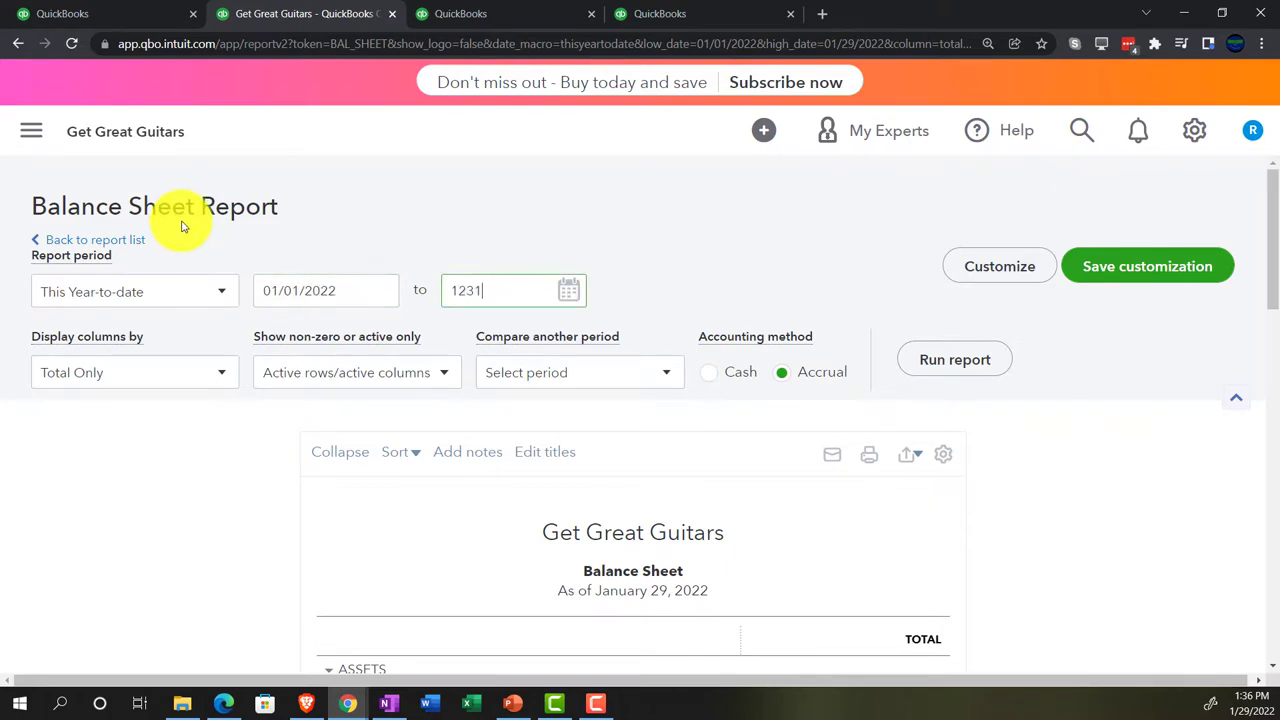
{"action": "type", "text": "2/31/202"}
{"action": "key", "text": "Tab"}
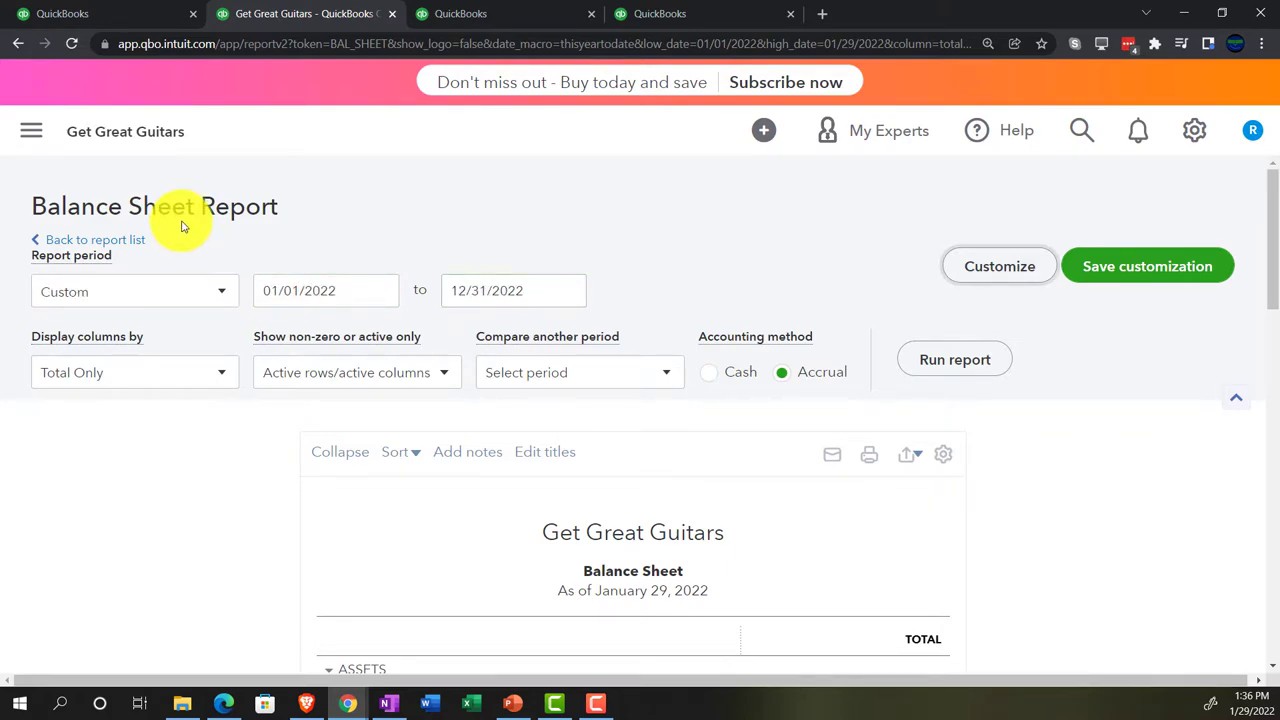
{"action": "left_click", "coordinate": [940, 362]}
Step: Open the favorite Profit and Loss report in the third browser tab and hide the navigation sidebar
{"action": "left_click", "coordinate": [508, 14]}
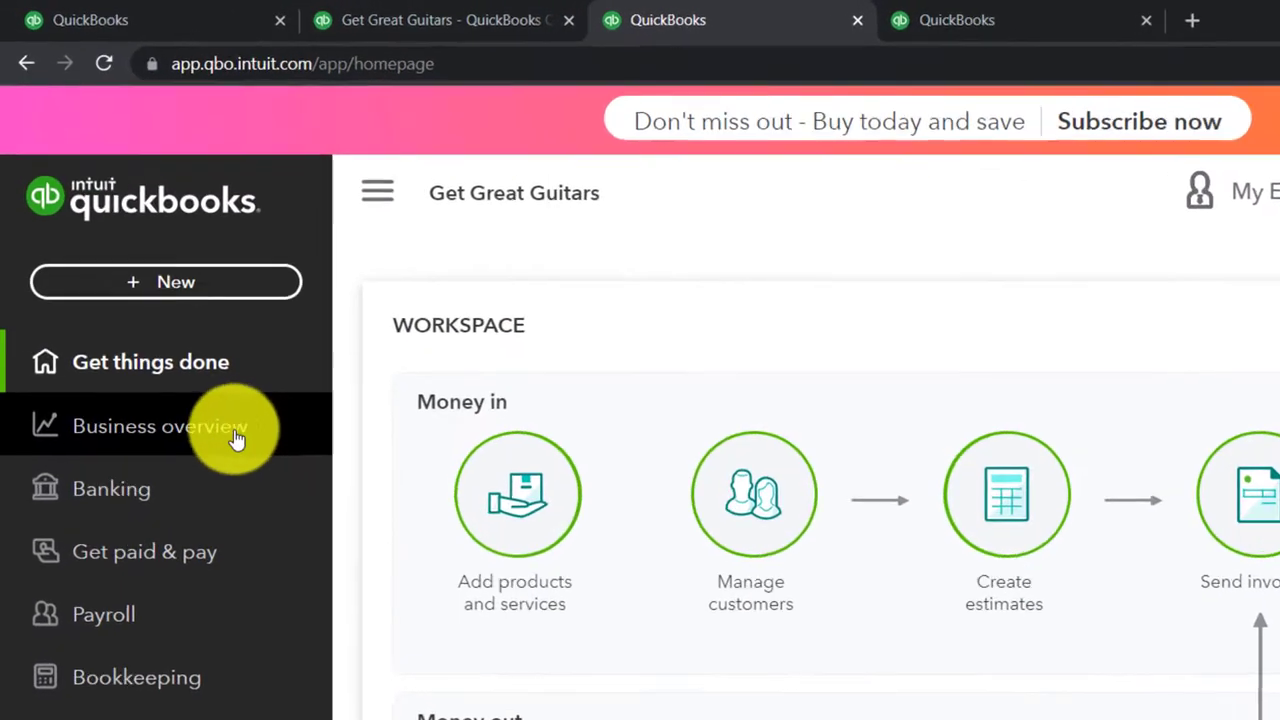
{"action": "left_click", "coordinate": [213, 478]}
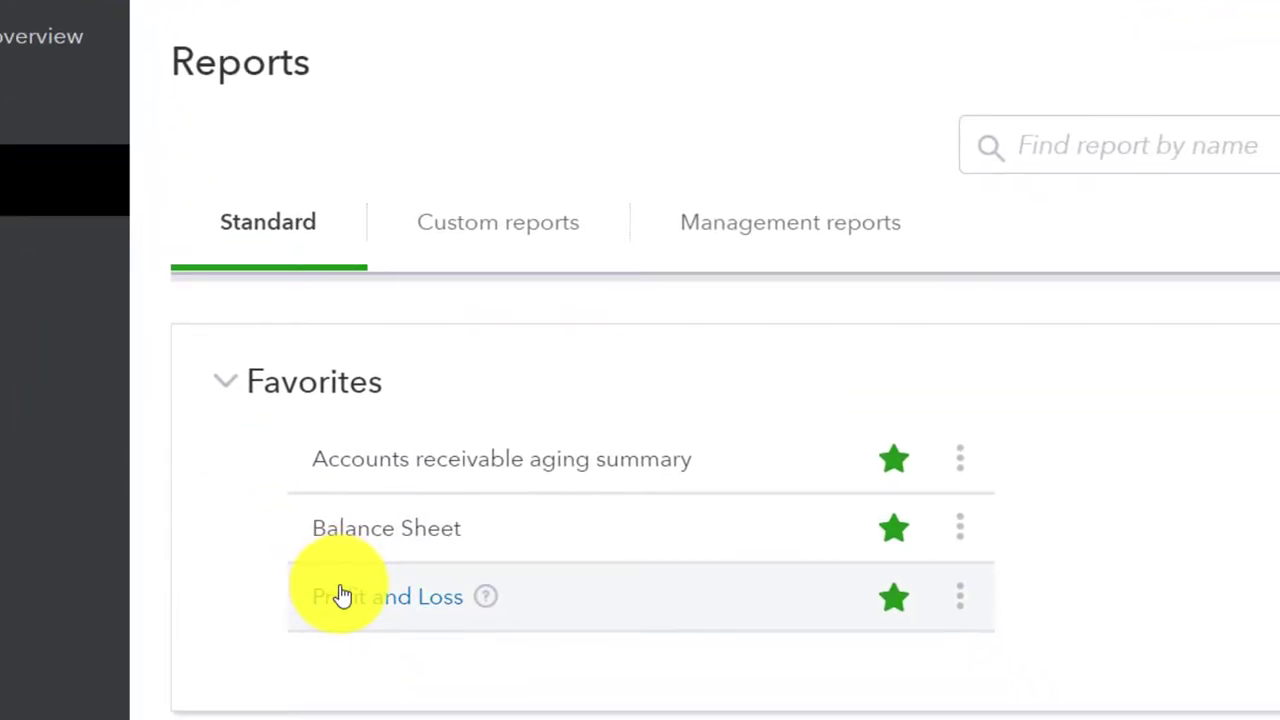
{"action": "left_click", "coordinate": [342, 594]}
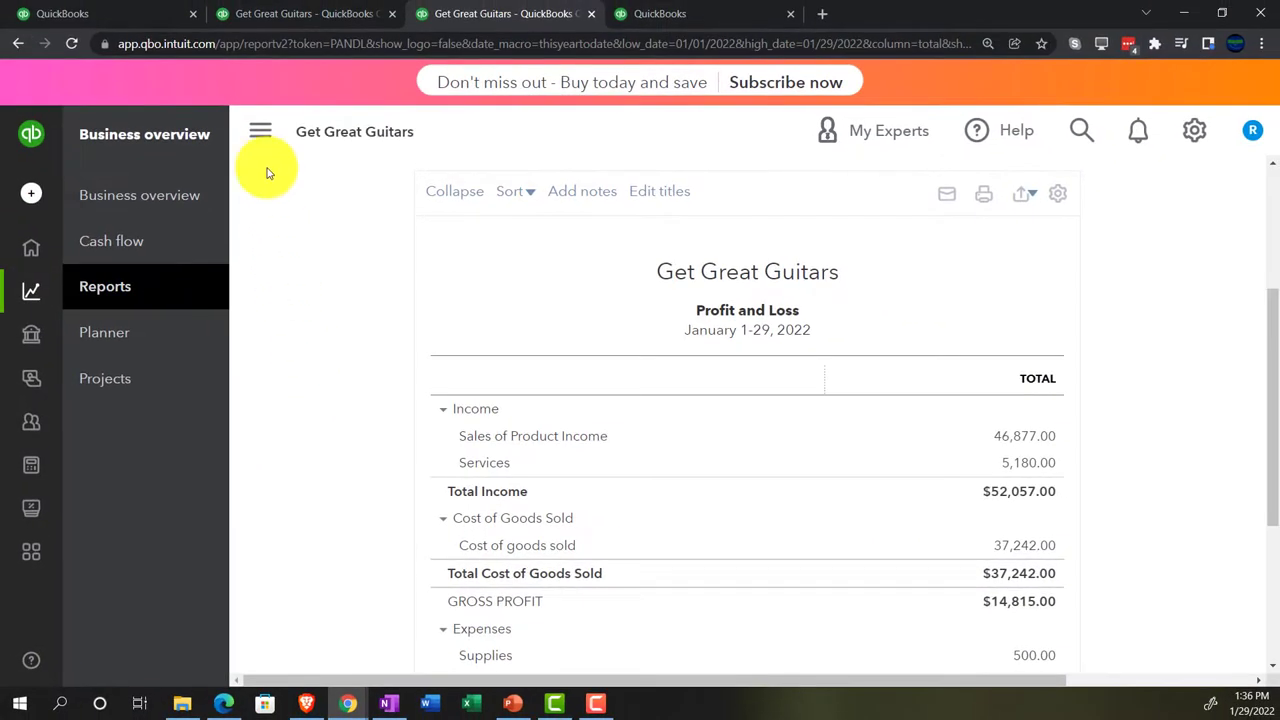
{"action": "left_click", "coordinate": [259, 140]}
Step: Set the Profit and Loss report period to 01/01/2022 through 02/28/2022
{"action": "left_click", "coordinate": [345, 292]}
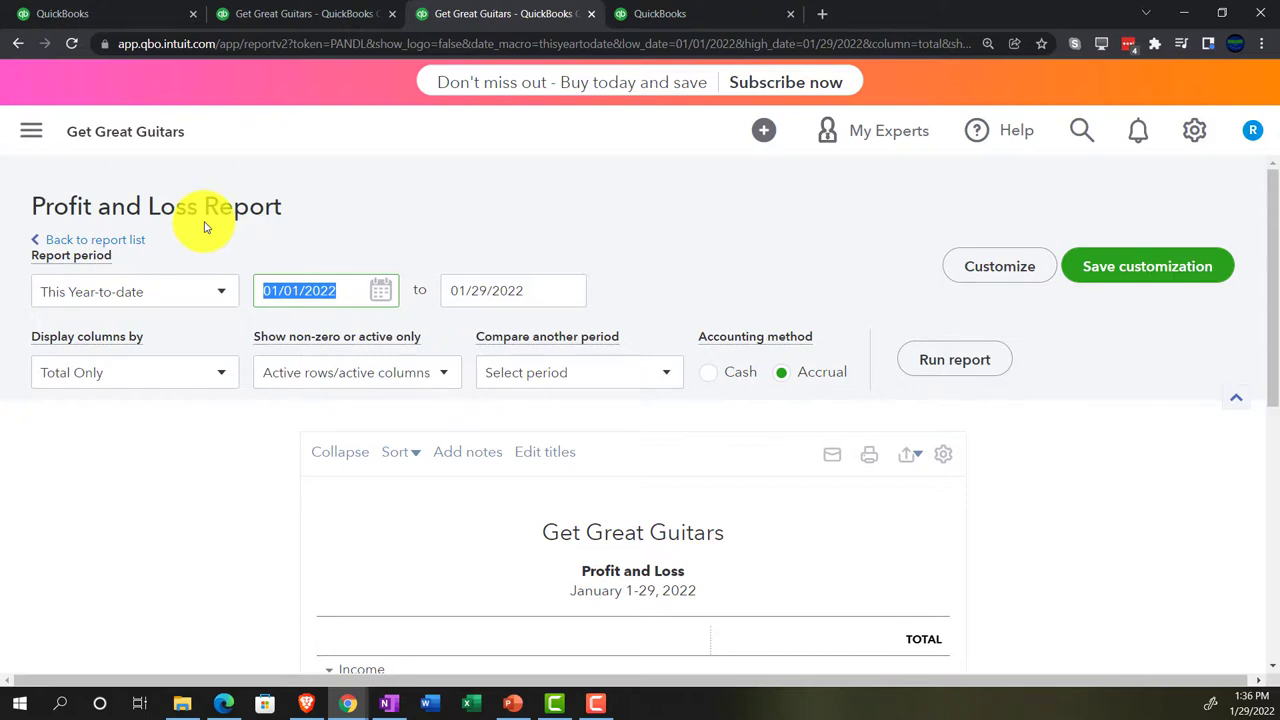
{"action": "type", "text": "0101"}
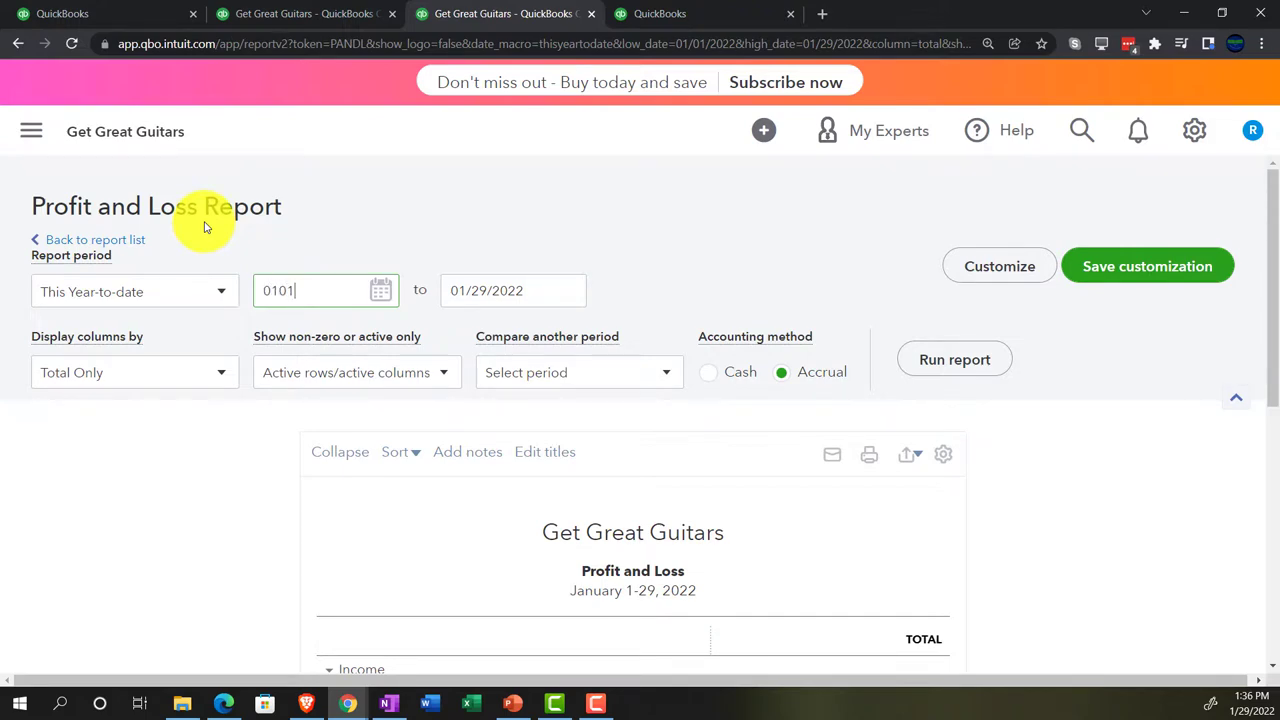
{"action": "key", "text": "Tab"}
{"action": "type", "text": "0"}
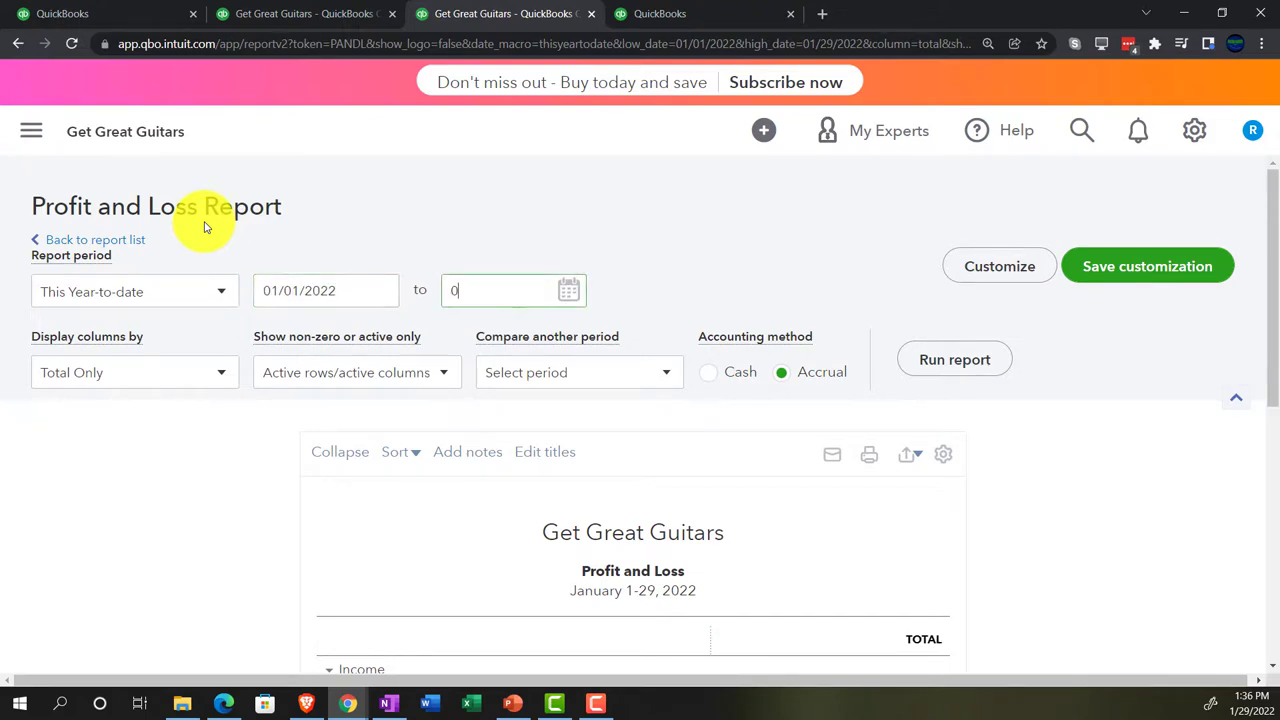
{"action": "type", "text": "2/28/2"}
{"action": "key", "text": "Tab"}
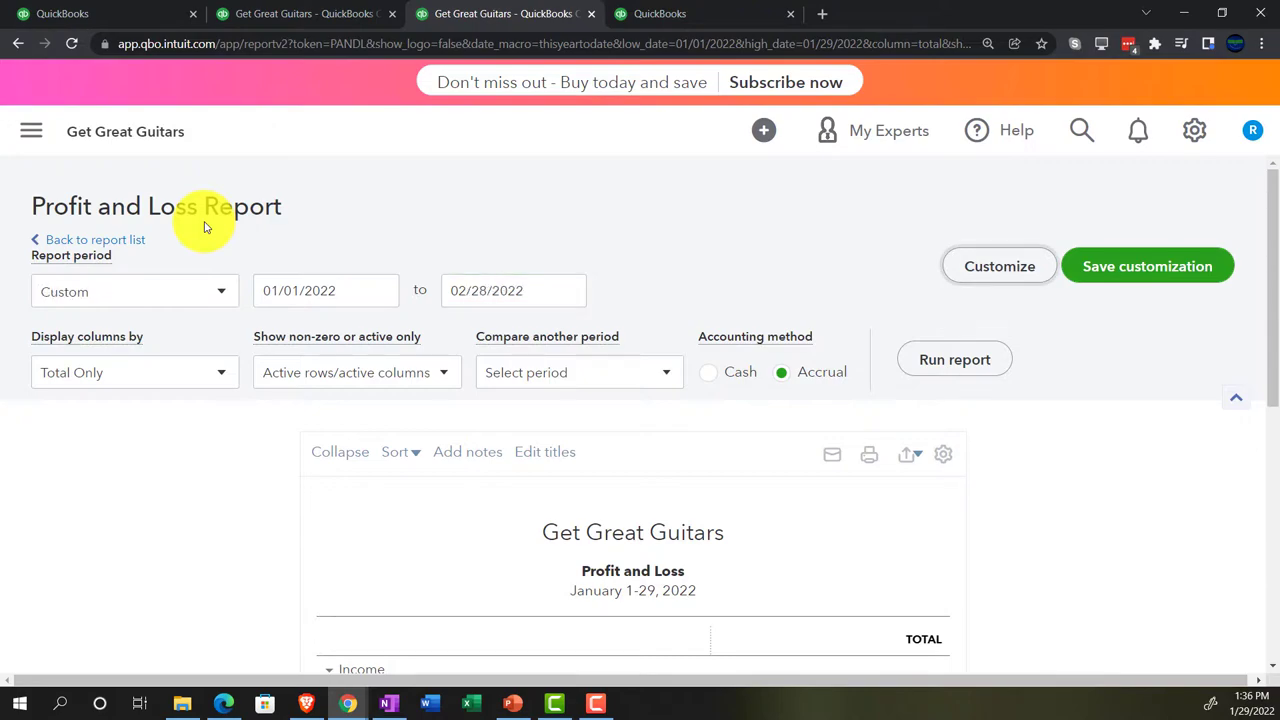
Step: Display the Profit and Loss columns by Months and run the report
{"action": "left_click", "coordinate": [223, 371]}
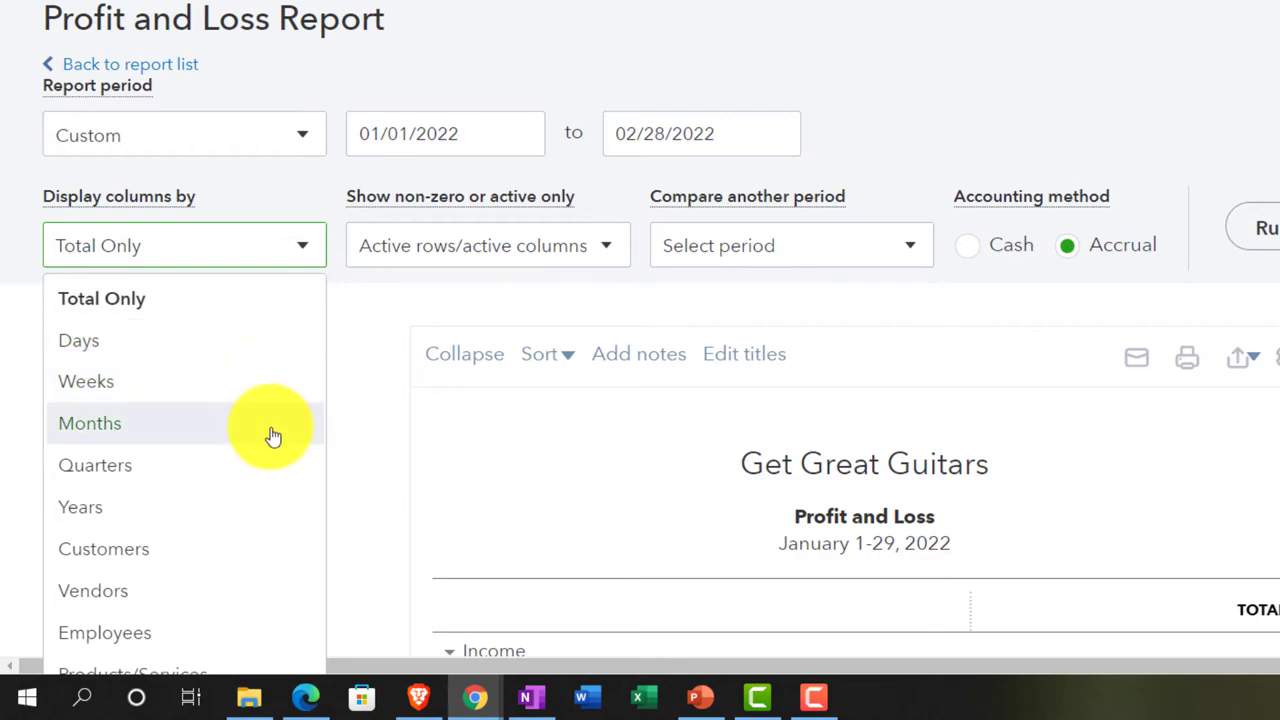
{"action": "left_click", "coordinate": [273, 437]}
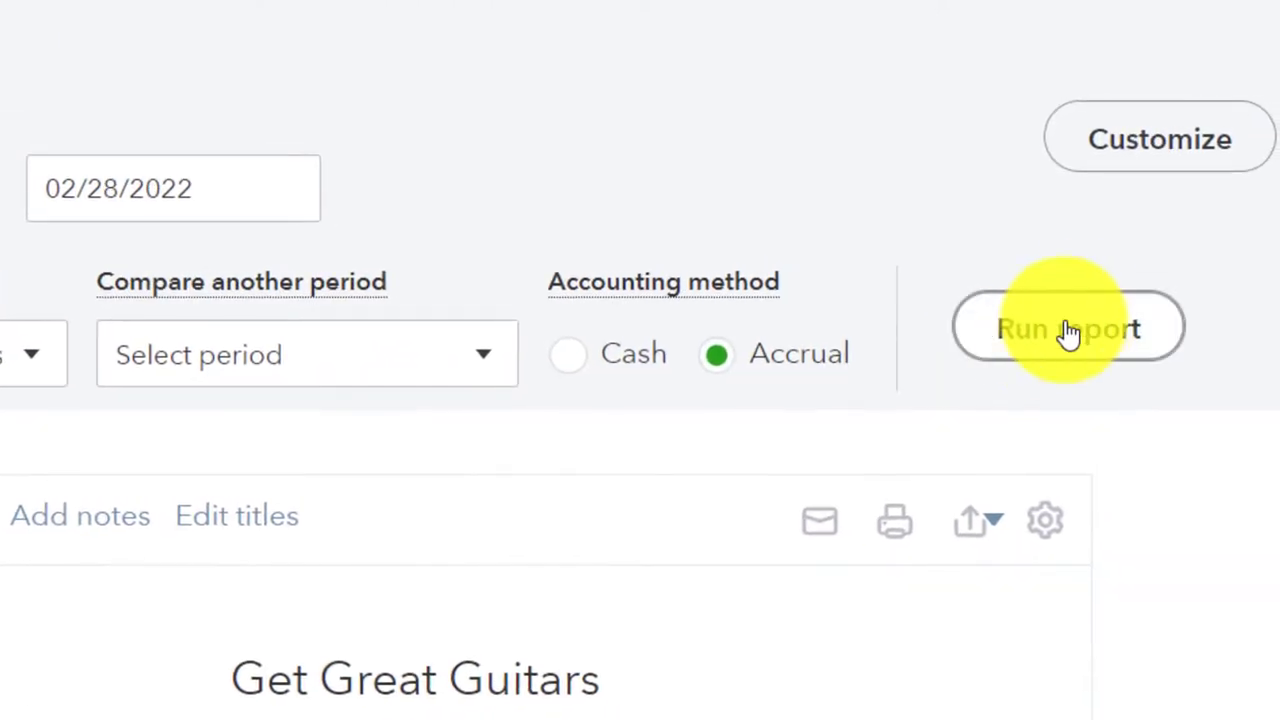
{"action": "left_click", "coordinate": [1066, 330]}
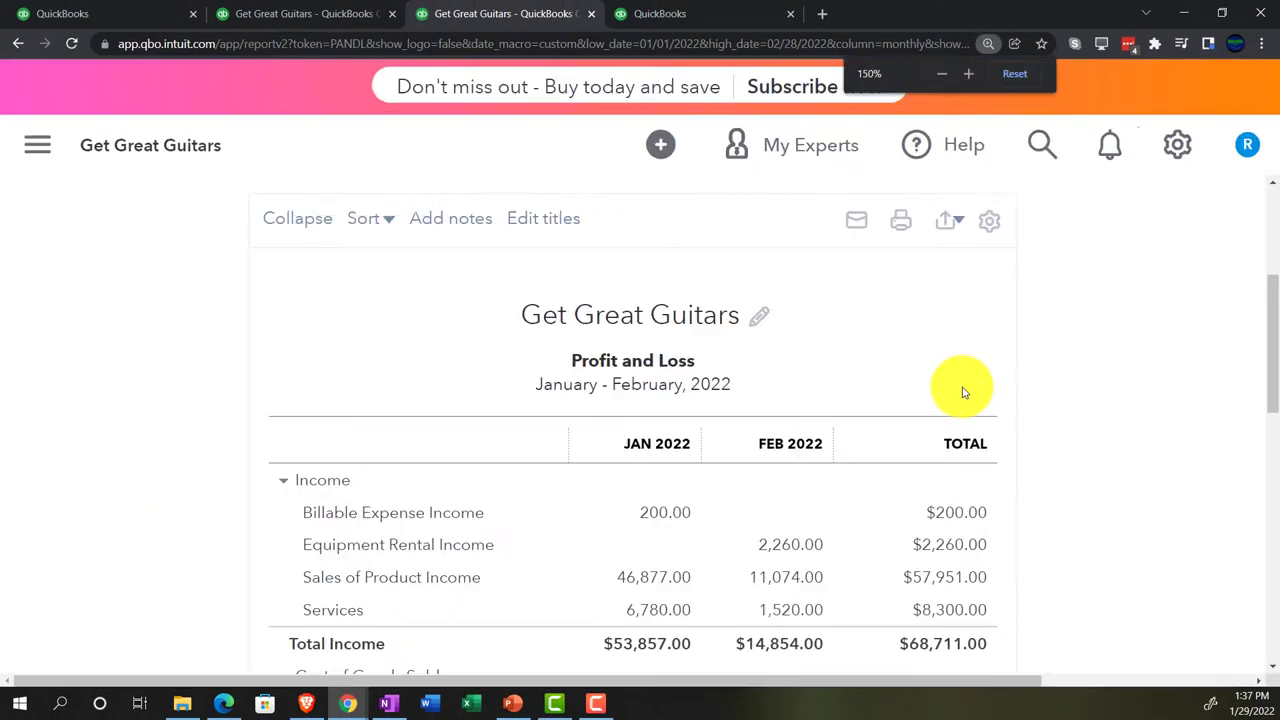
{"action": "scroll", "coordinate": [963, 392], "scroll_direction": "down", "scroll_amount": 1}
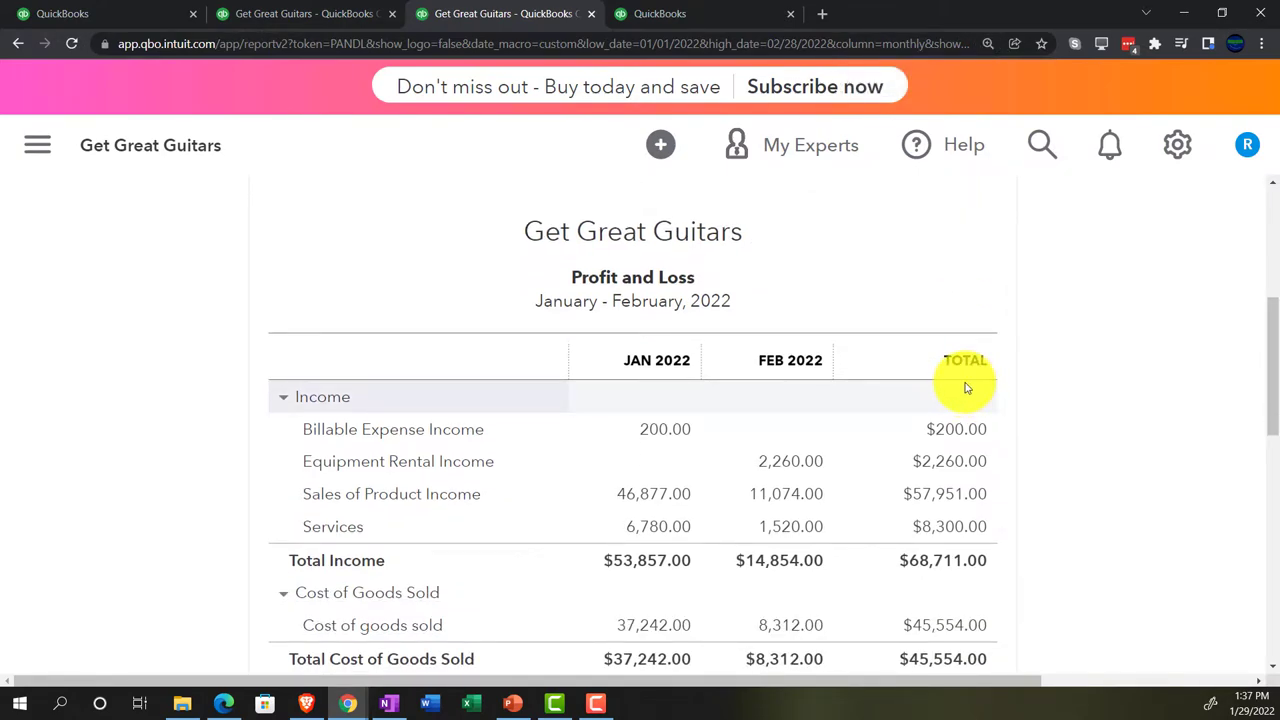
Step: Open the Reports list of Get Great Guitars in the fourth browser tab and hide the navigation sidebar
{"action": "left_click", "coordinate": [684, 14]}
{"action": "key", "text": "ctrl+minus"}
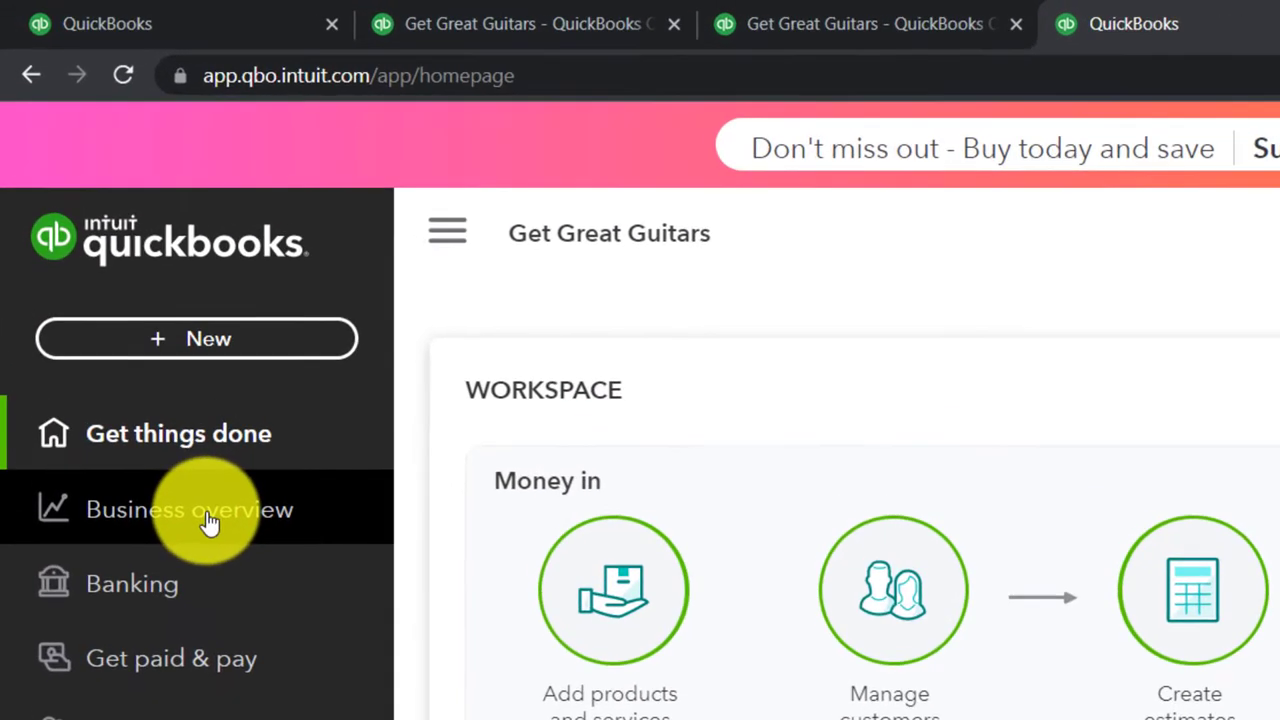
{"action": "left_click", "coordinate": [208, 522]}
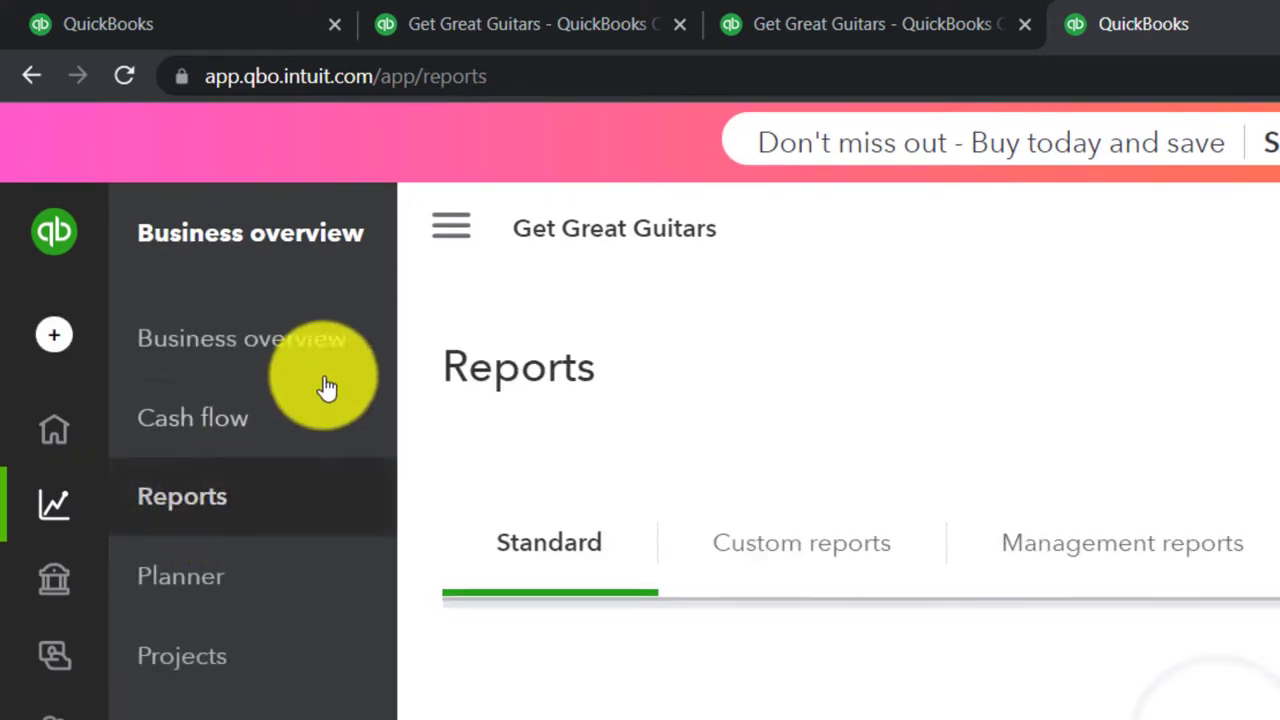
{"action": "left_click", "coordinate": [432, 225]}
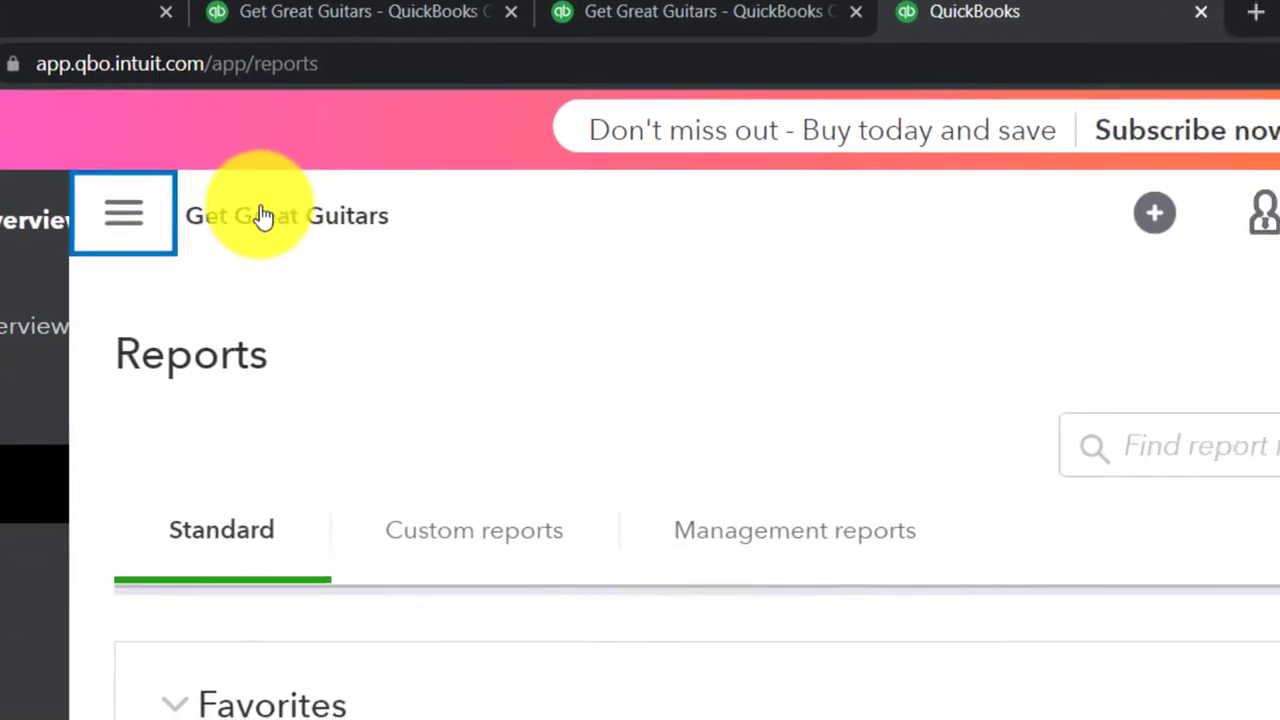
Step: Find the standard Trial Balance report by name and open it
{"action": "left_click", "coordinate": [1176, 444]}
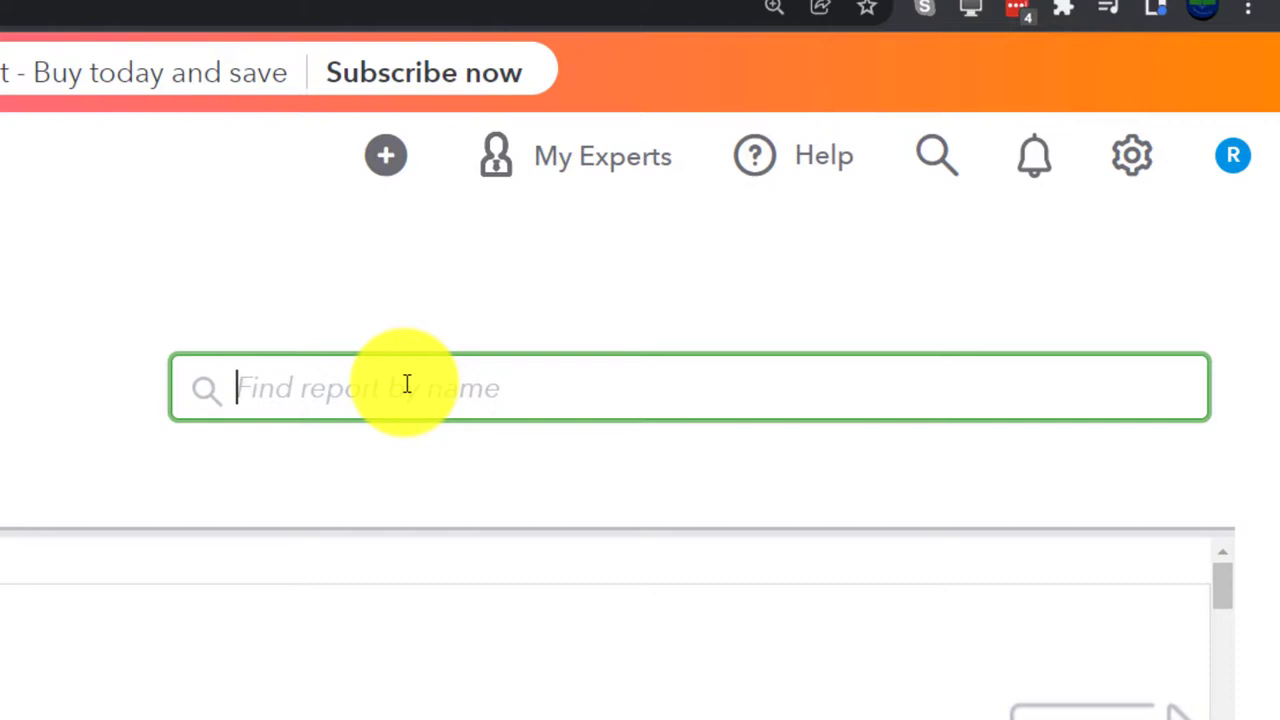
{"action": "type", "text": "tria"}
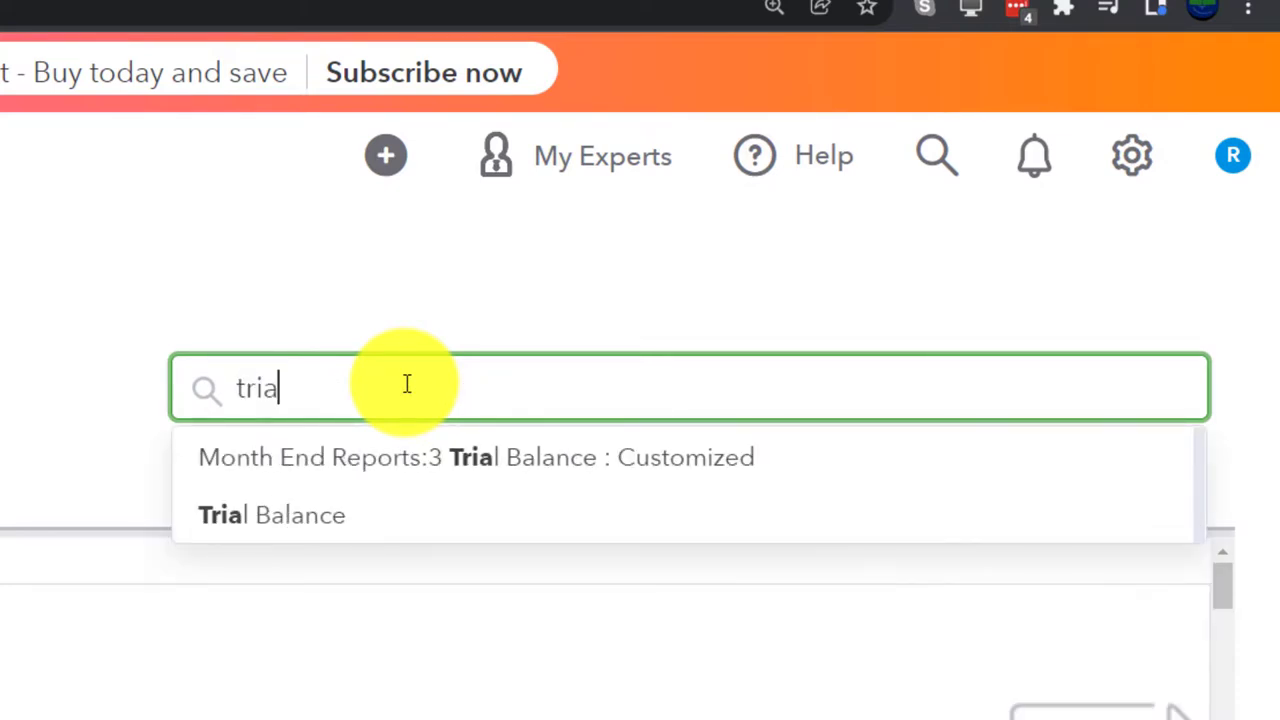
{"action": "type", "text": "l"}
{"action": "key", "text": "Down"}
{"action": "key", "text": "Down"}
{"action": "key", "text": "Return"}
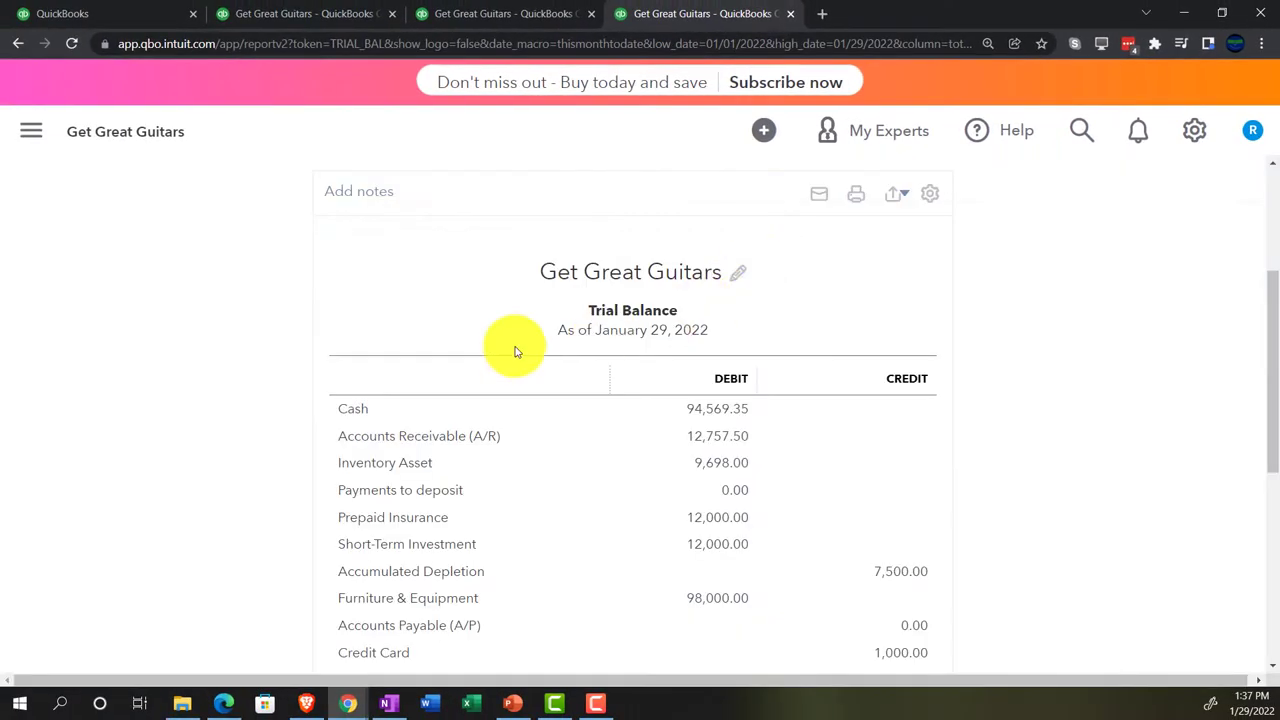
Step: Set the Trial Balance report period to 01/01/2021 through 12/31/2021
{"action": "scroll", "coordinate": [378, 349], "scroll_direction": "up", "scroll_amount": 1}
{"action": "left_click", "coordinate": [351, 289]}
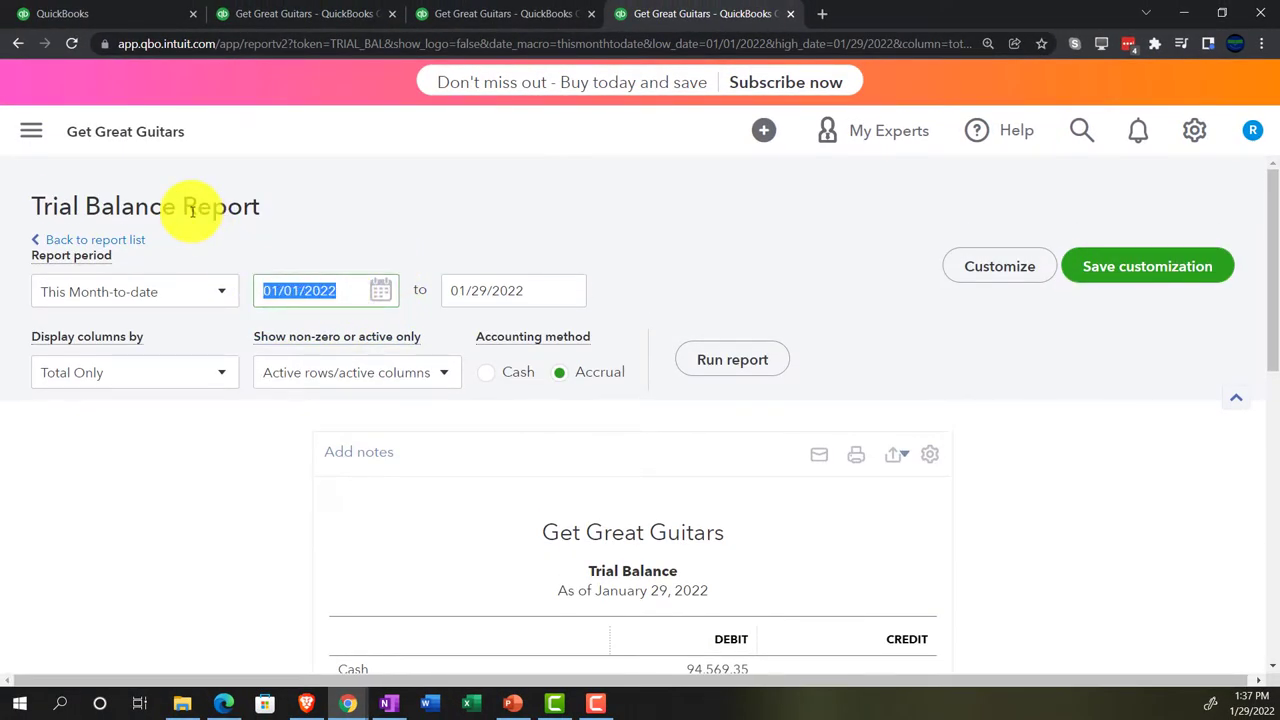
{"action": "type", "text": "01"}
{"action": "key", "text": "Tab"}
{"action": "type", "text": "1231"}
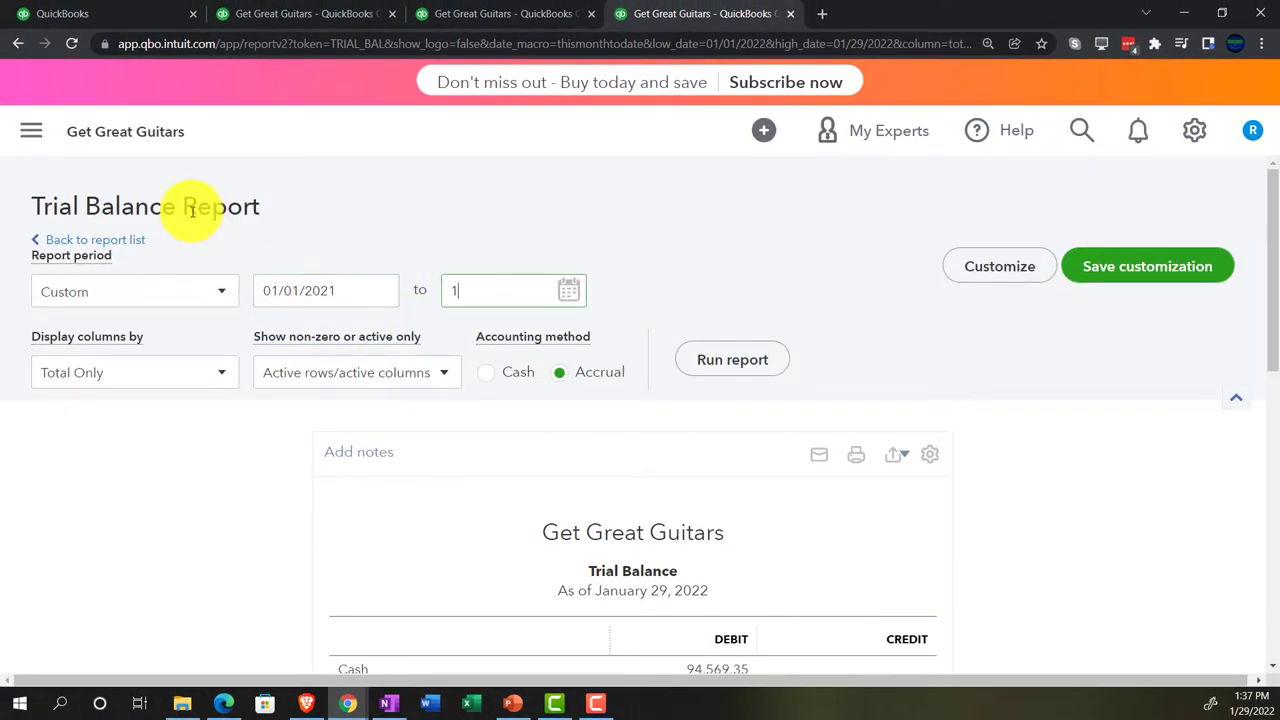
{"action": "key", "text": "Tab"}
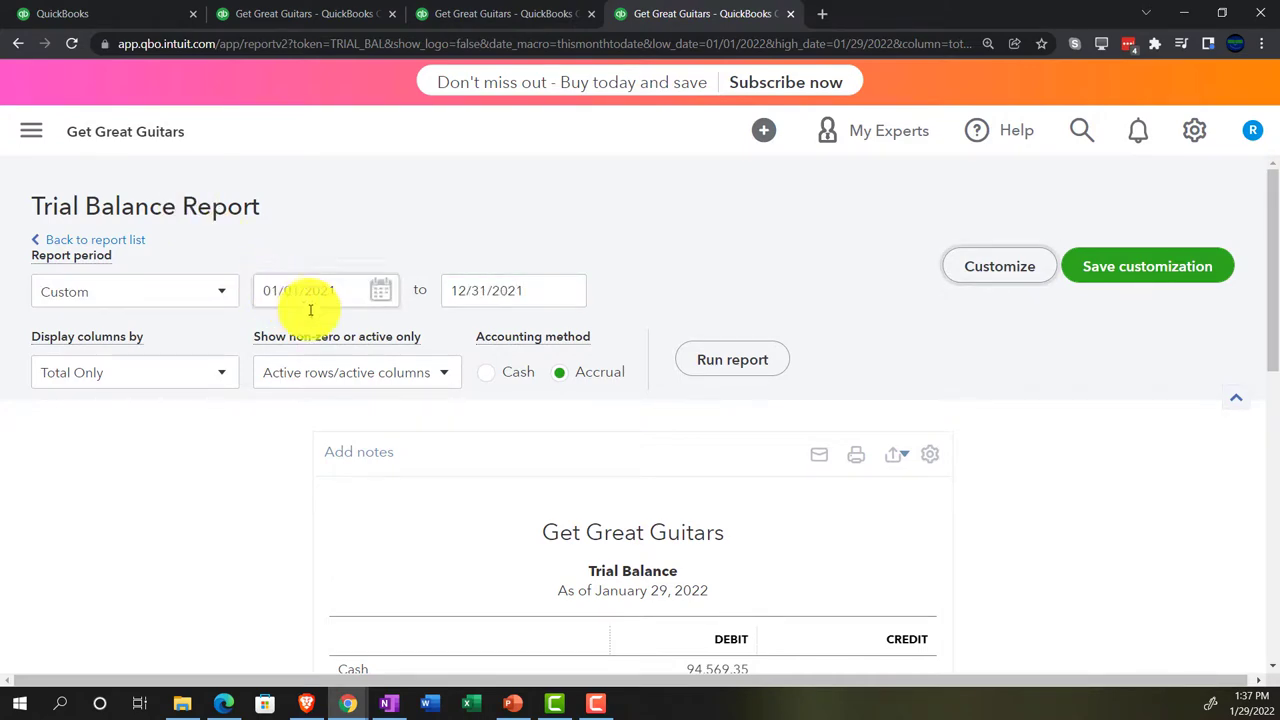
Step: Set the Trial Balance report period to 01/01/2022 through 12/31/2022 and run the report
{"action": "left_click", "coordinate": [346, 292]}
{"action": "key", "text": "BackSpace"}
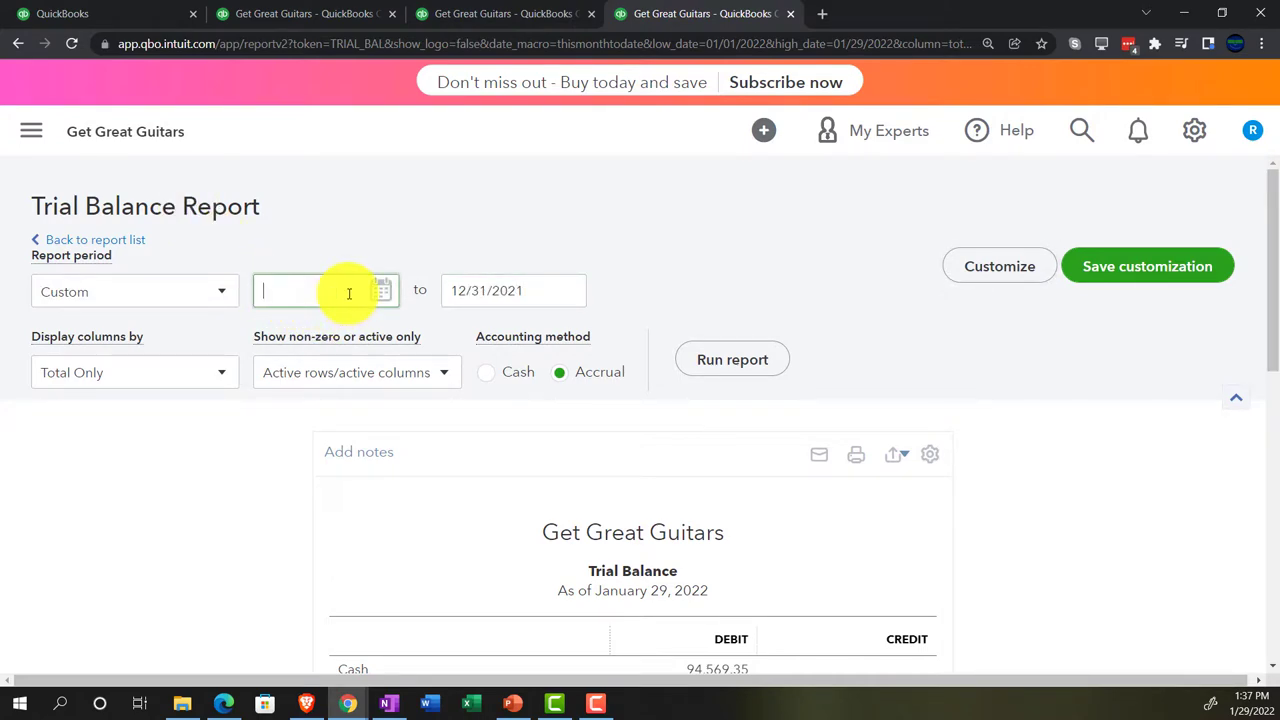
{"action": "type", "text": "01/01/202"}
{"action": "key", "text": "Tab"}
{"action": "type", "text": "123122"}
{"action": "key", "text": "Tab"}
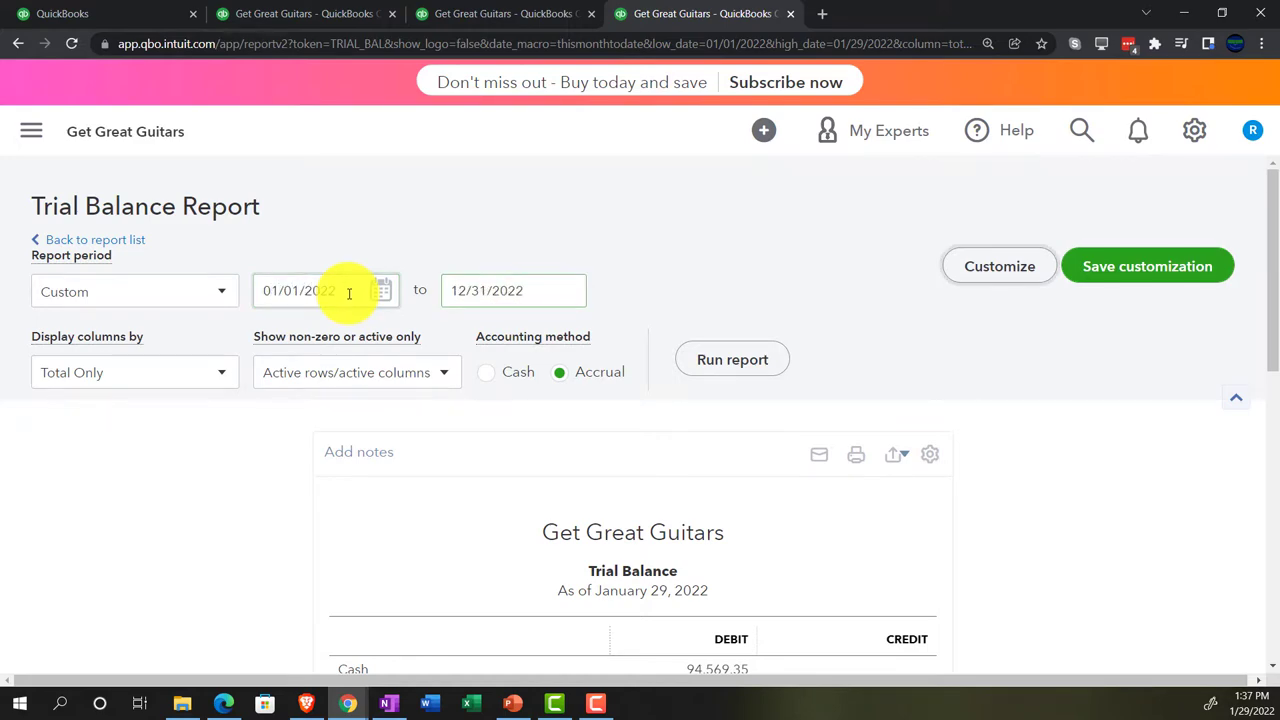
{"action": "left_click", "coordinate": [702, 355]}
{"action": "scroll", "coordinate": [702, 351], "scroll_direction": "down", "scroll_amount": 3}
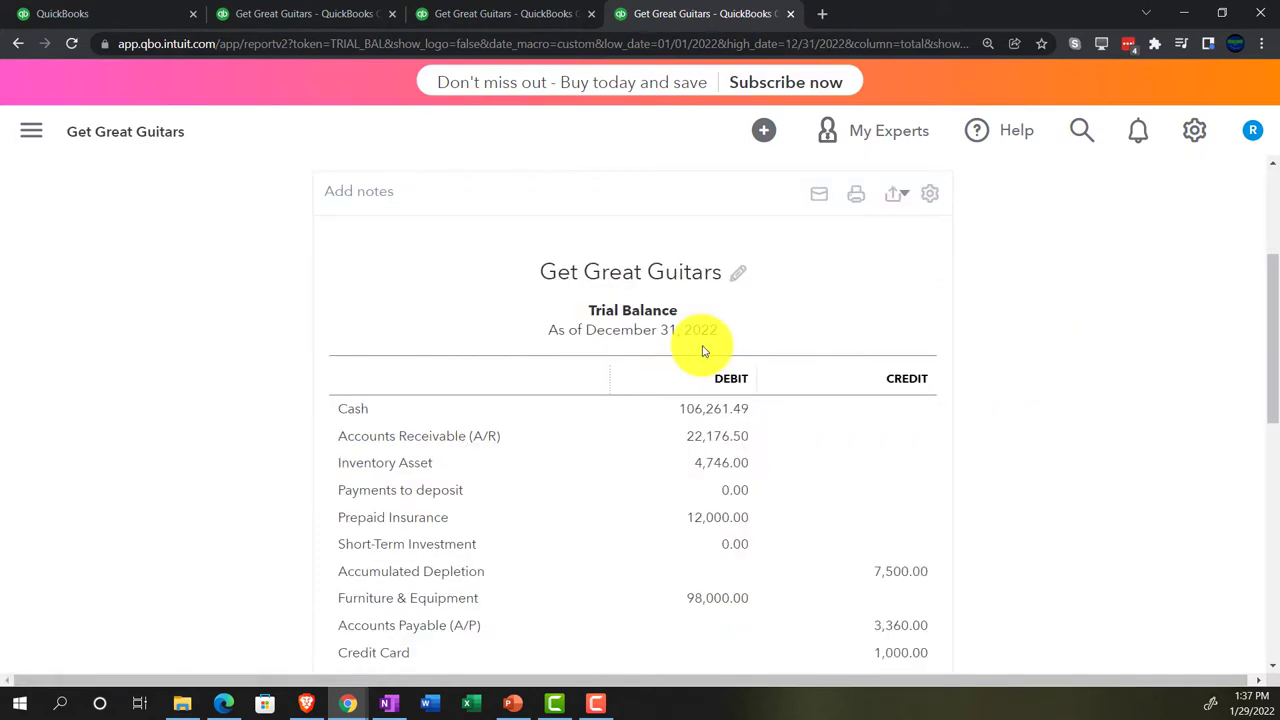
Step: Return to the first browser tab and review the forms available for creating new customer, vendor, employee and other transactions
{"action": "key", "text": "ctrl+1"}
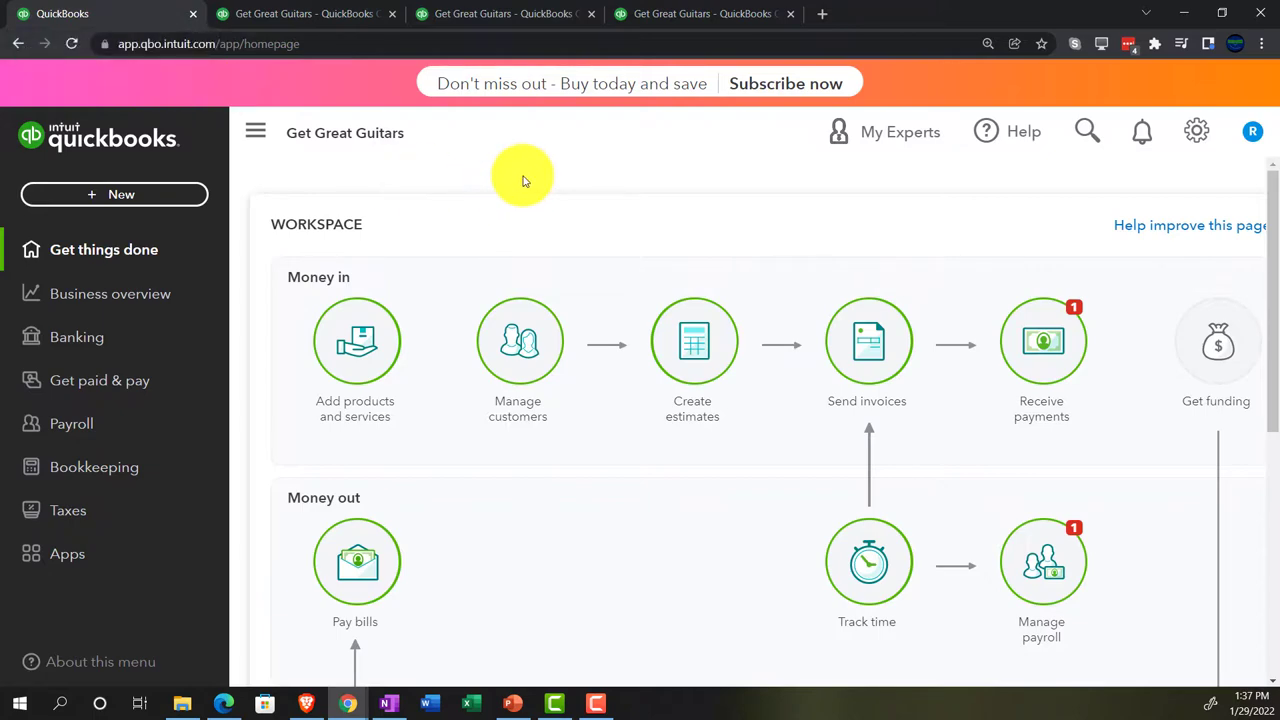
{"action": "key", "text": "ctrl+minus"}
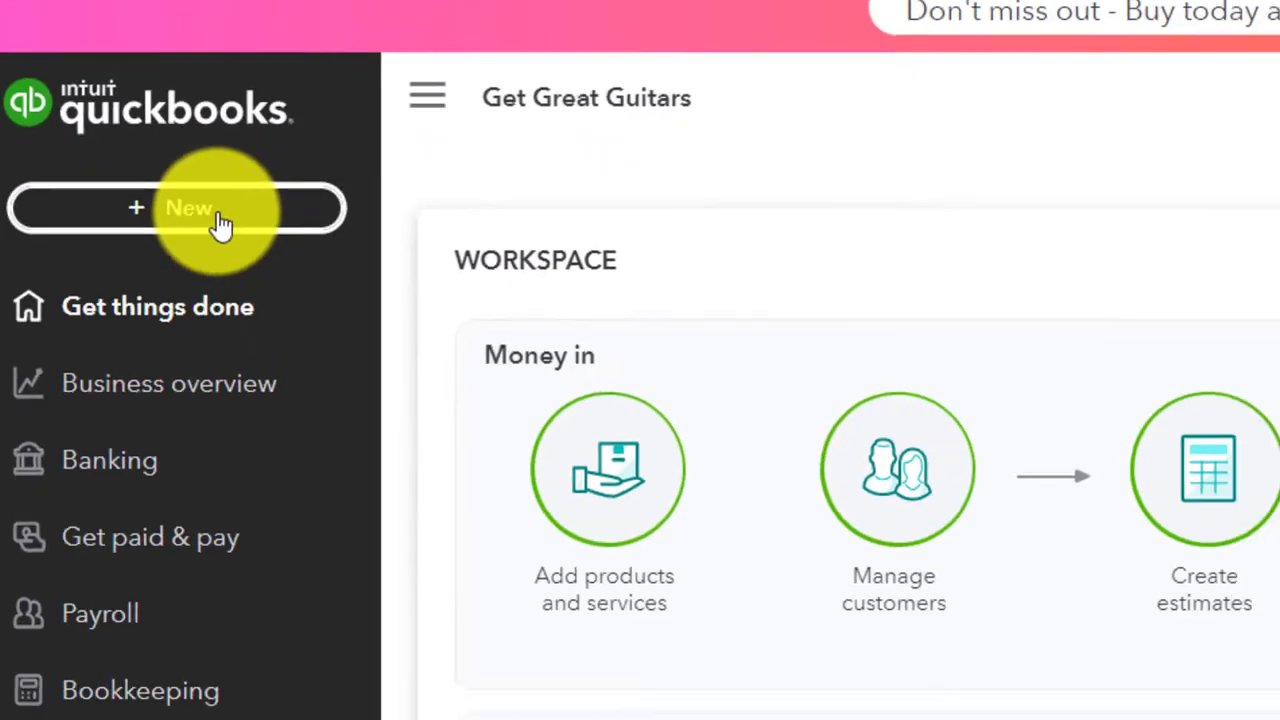
{"action": "left_click", "coordinate": [358, 540]}
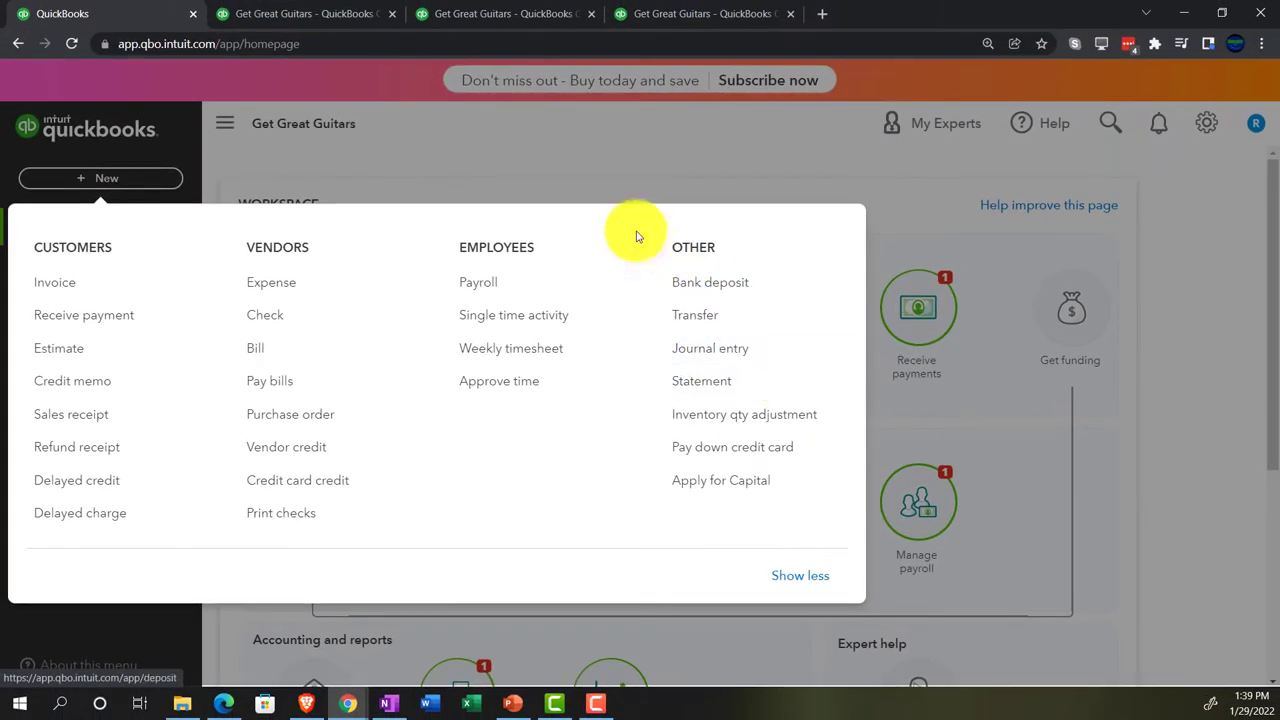
{"action": "left_click", "coordinate": [486, 151]}
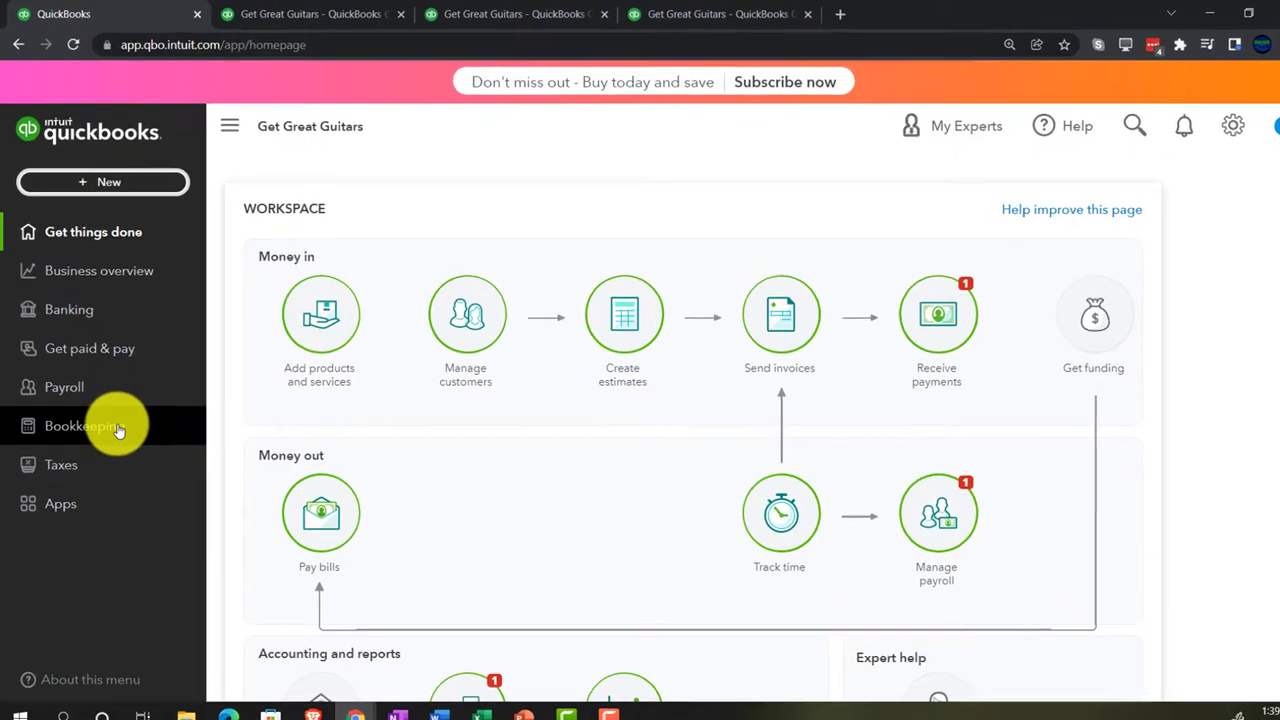
Step: Open the Bookkeeping section, and view the Sample Company's Chart of Accounts under Accounting in Microsoft Edge for comparison
{"action": "left_click", "coordinate": [118, 428]}
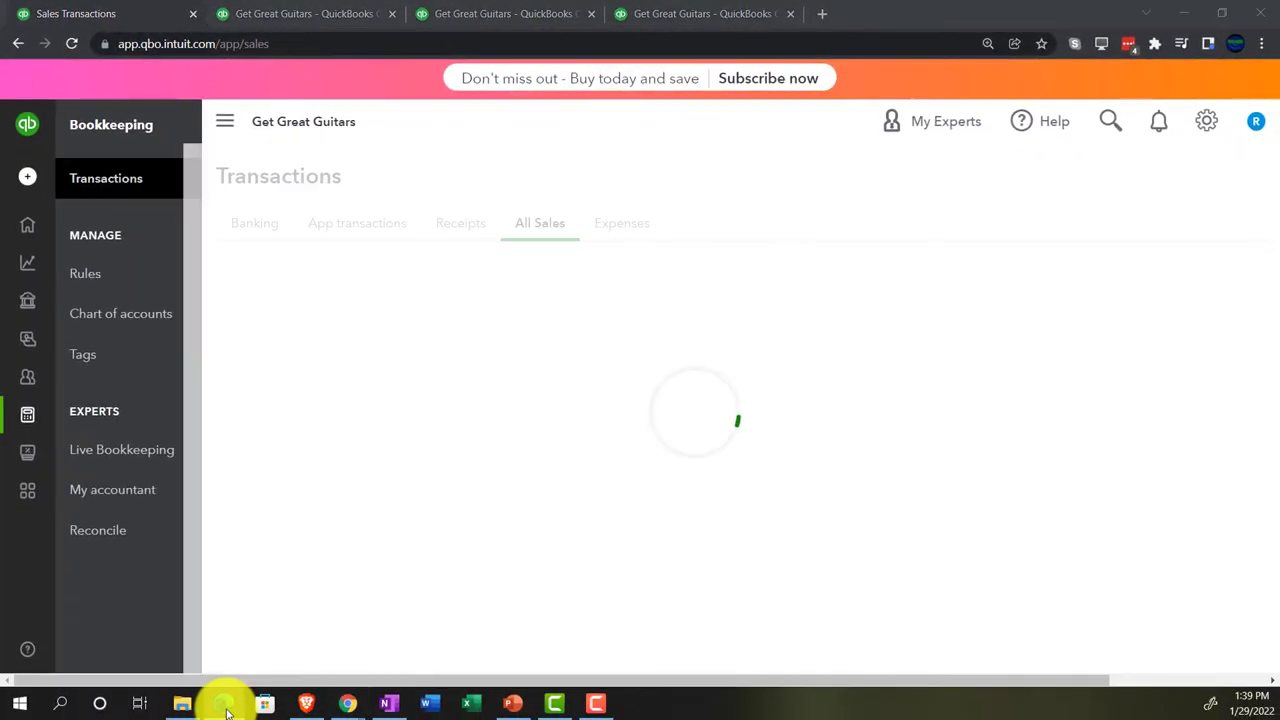
{"action": "left_click", "coordinate": [222, 700]}
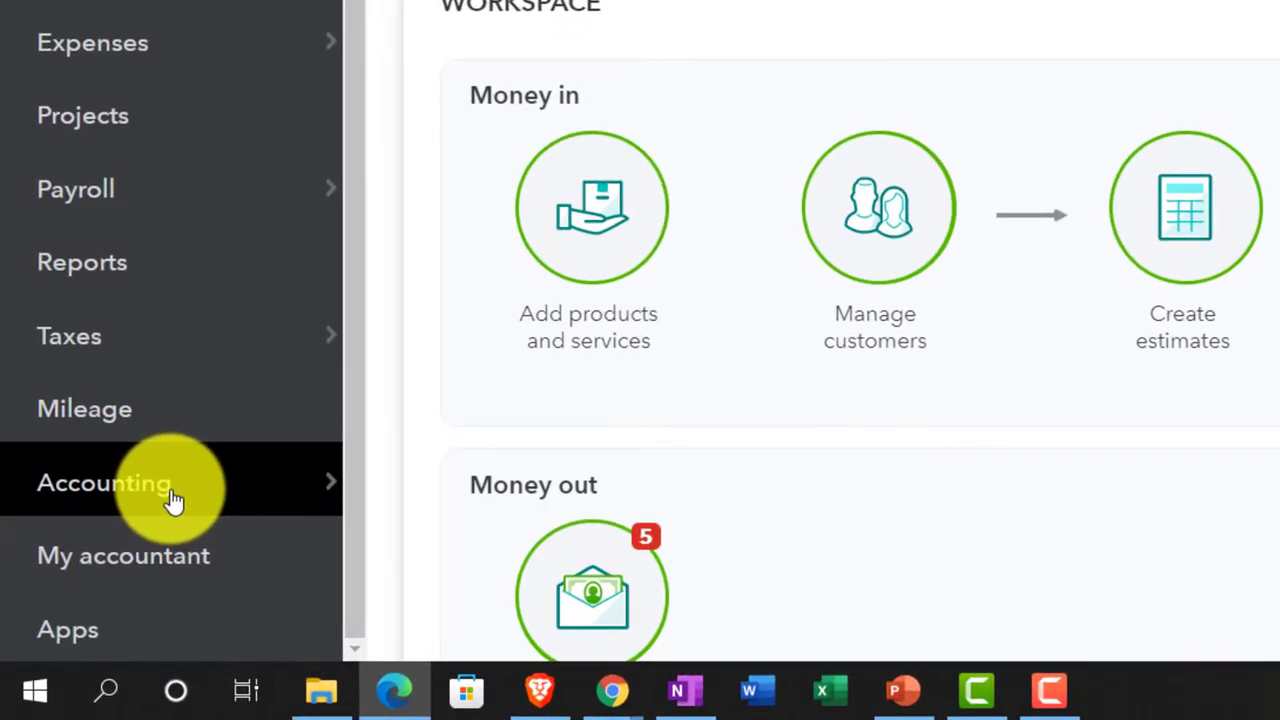
{"action": "left_click", "coordinate": [172, 500]}
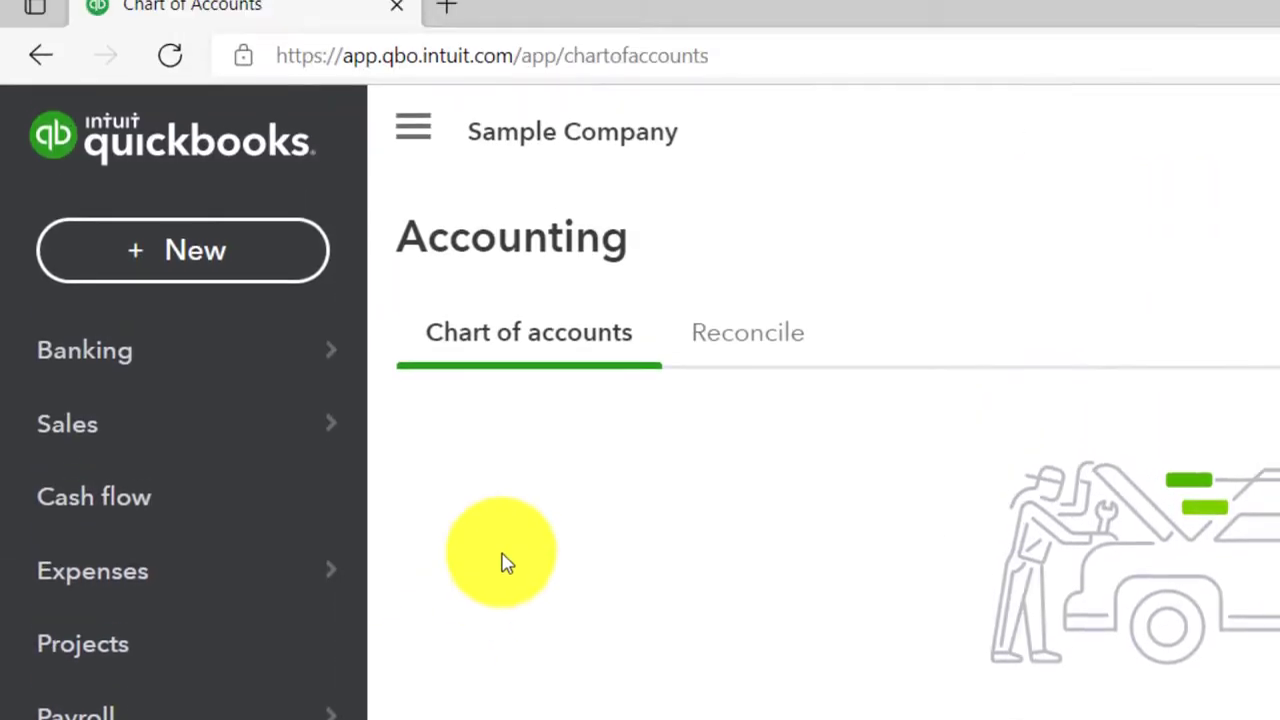
{"action": "left_click", "coordinate": [222, 703]}
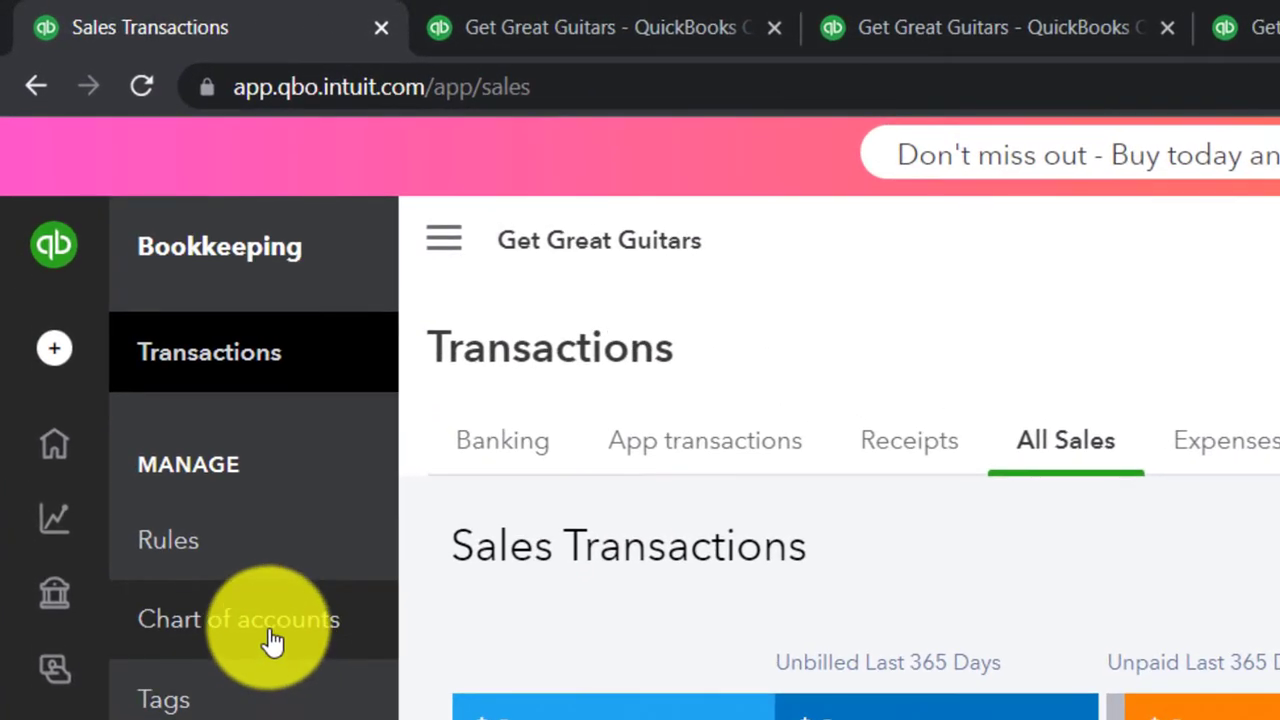
Step: Open the Chart of Accounts of Get Great Guitars and hide the navigation sidebar
{"action": "left_click", "coordinate": [273, 643]}
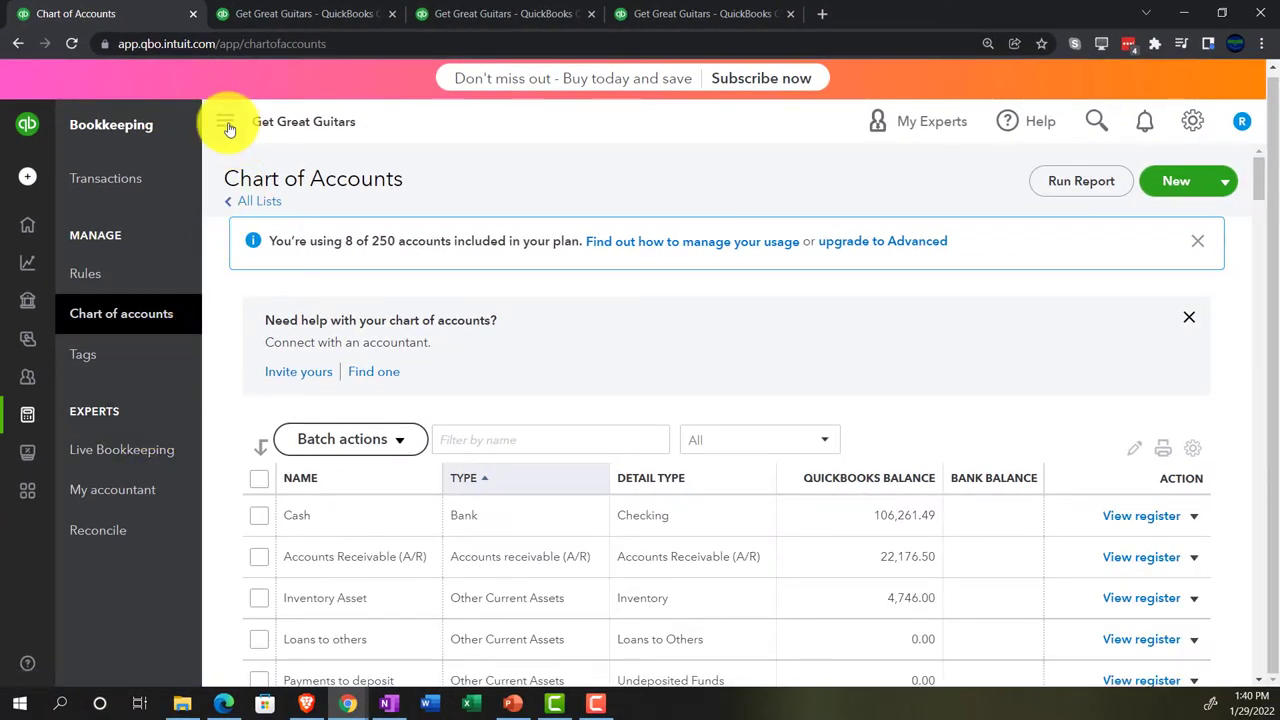
{"action": "left_click", "coordinate": [224, 122]}
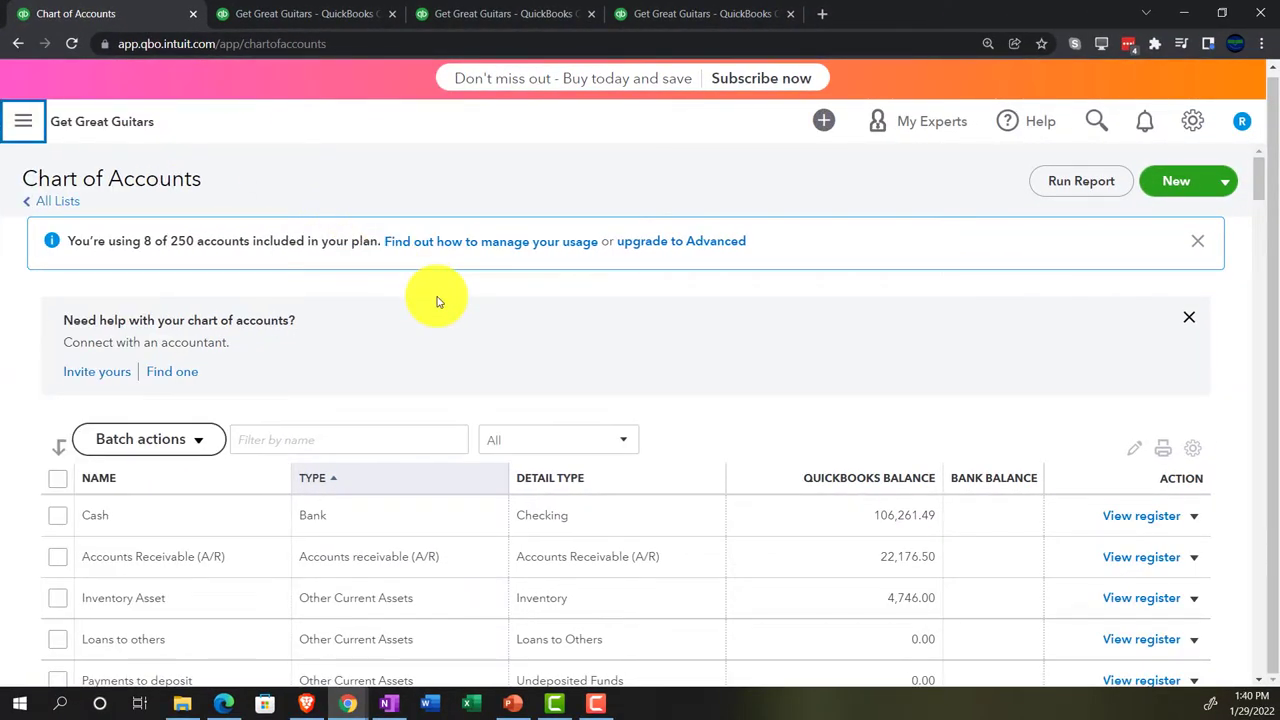
Step: Examine the Chart of Accounts for how account types are ordered and which accounts offer a register or only a report
{"action": "scroll", "coordinate": [437, 302], "scroll_direction": "down", "scroll_amount": 3}
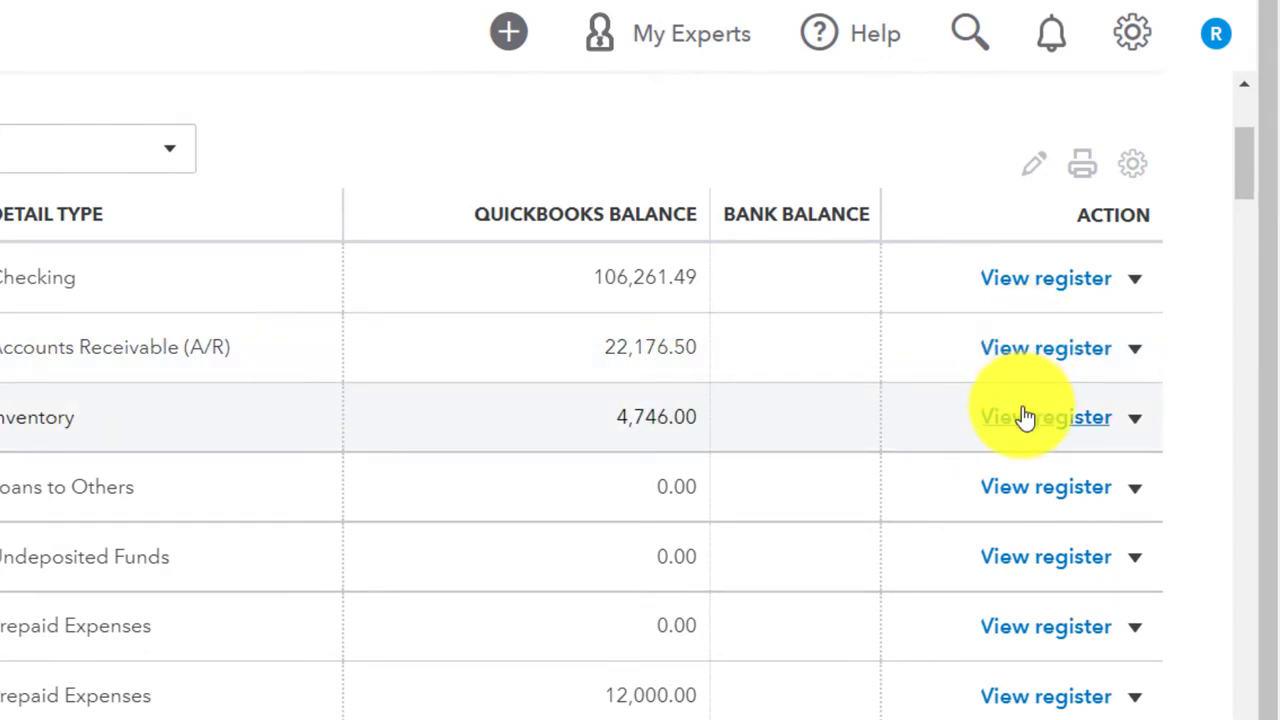
{"action": "scroll", "coordinate": [1025, 417], "scroll_direction": "down", "scroll_amount": 15}
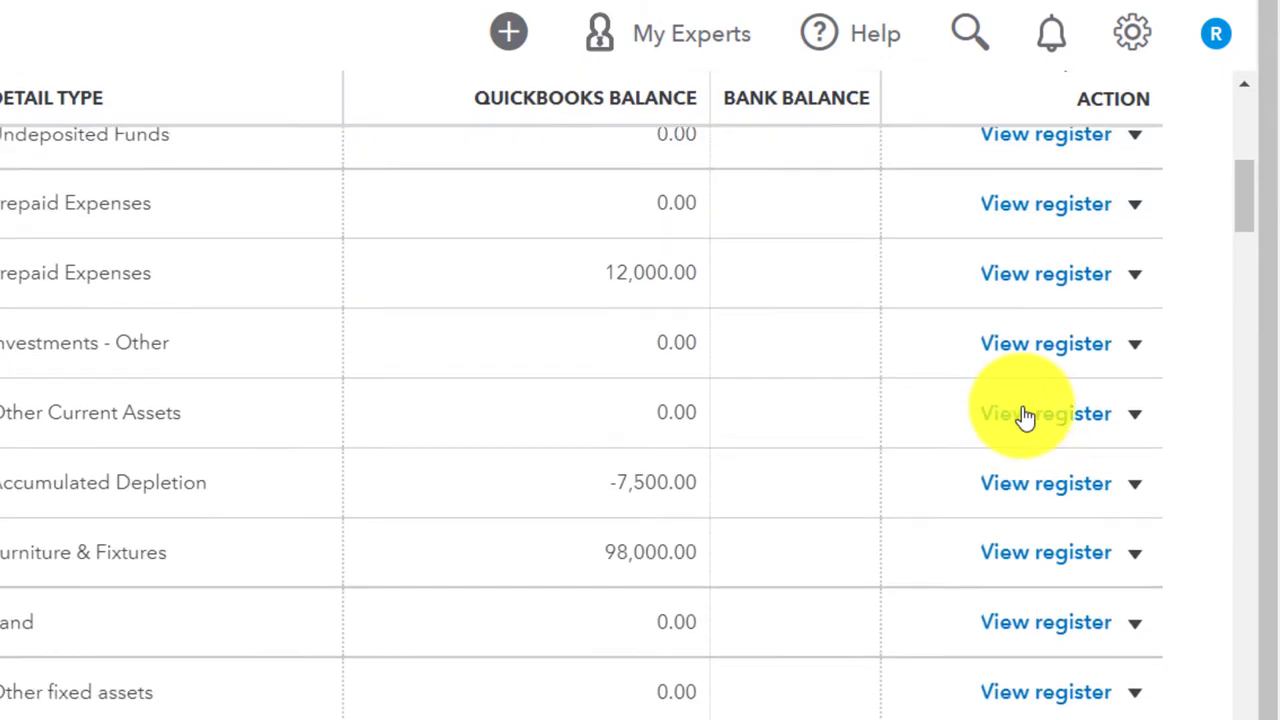
{"action": "scroll", "coordinate": [1025, 417], "scroll_direction": "down", "scroll_amount": 12}
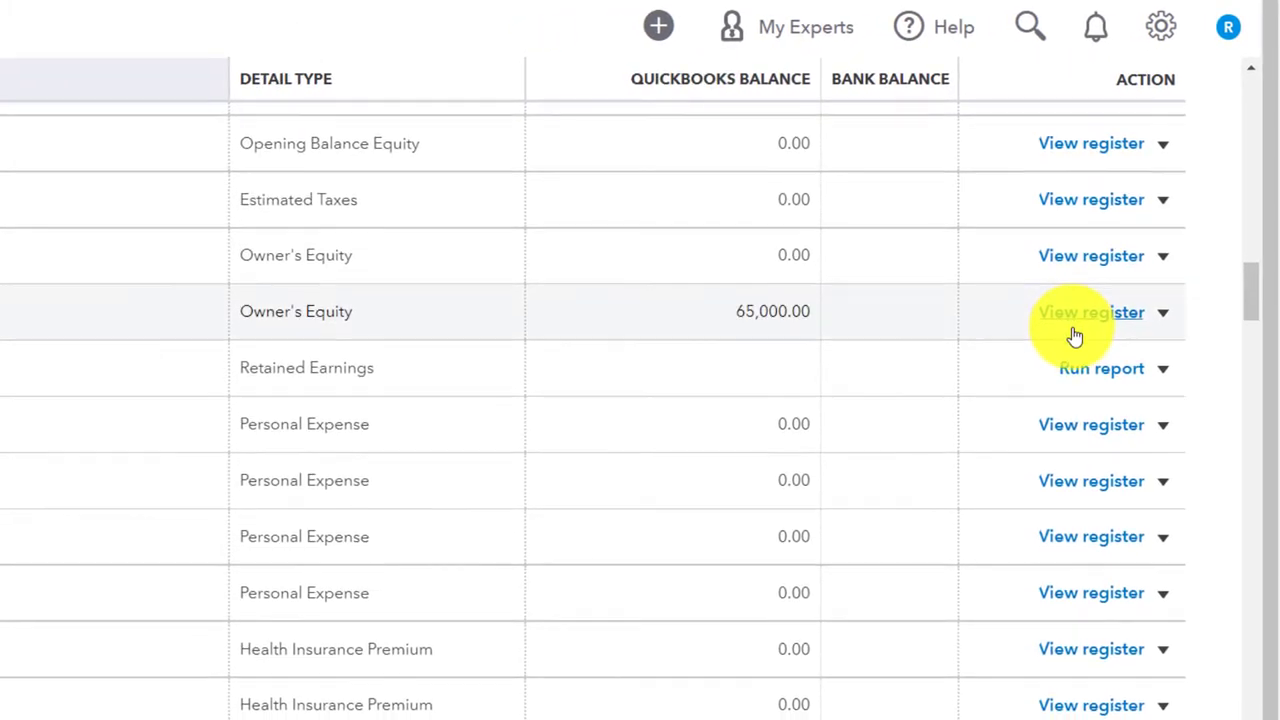
{"action": "scroll", "coordinate": [1074, 337], "scroll_direction": "down", "scroll_amount": 7}
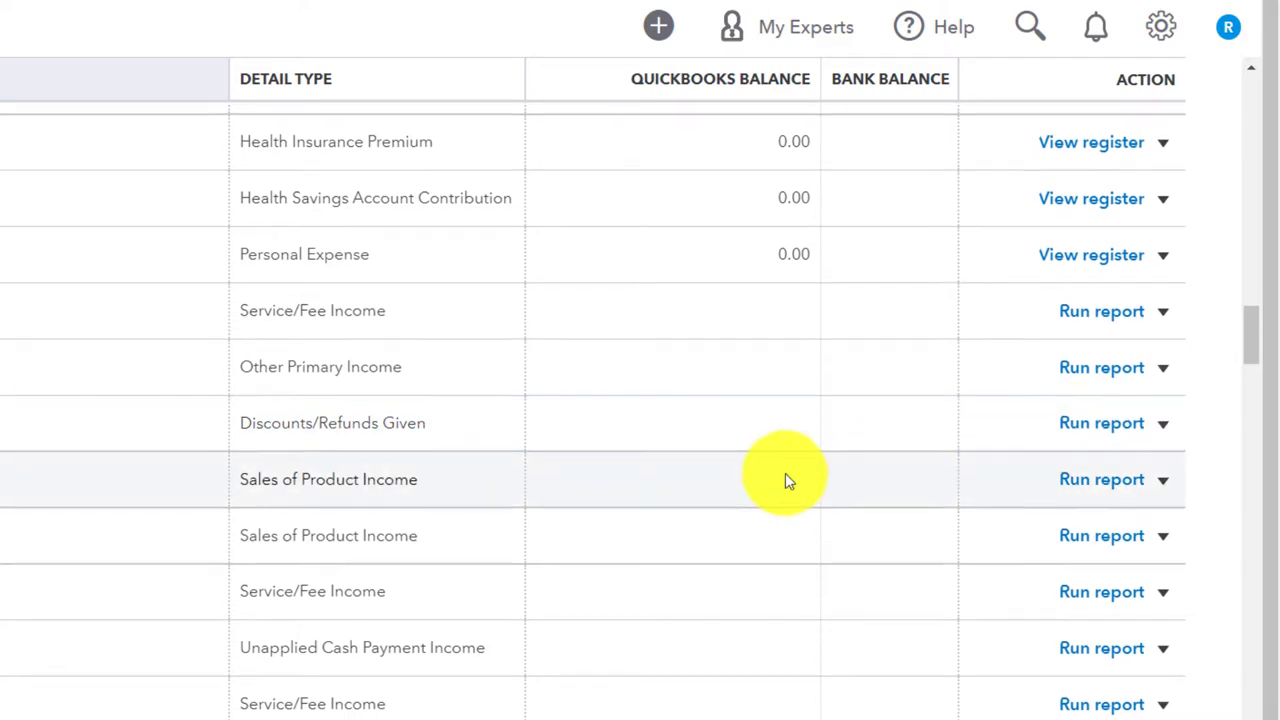
{"action": "scroll", "coordinate": [785, 480], "scroll_direction": "up", "scroll_amount": 3}
{"action": "scroll", "coordinate": [785, 478], "scroll_direction": "up", "scroll_amount": 5}
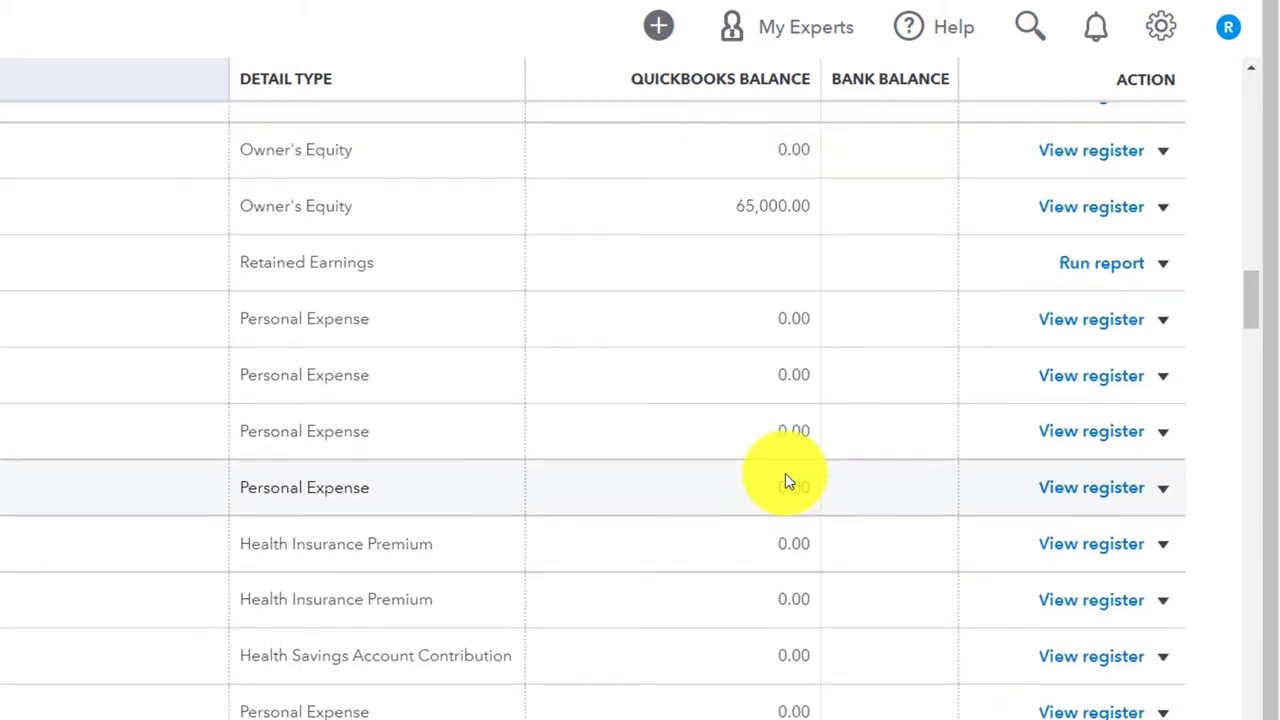
{"action": "scroll", "coordinate": [787, 474], "scroll_direction": "up", "scroll_amount": 1}
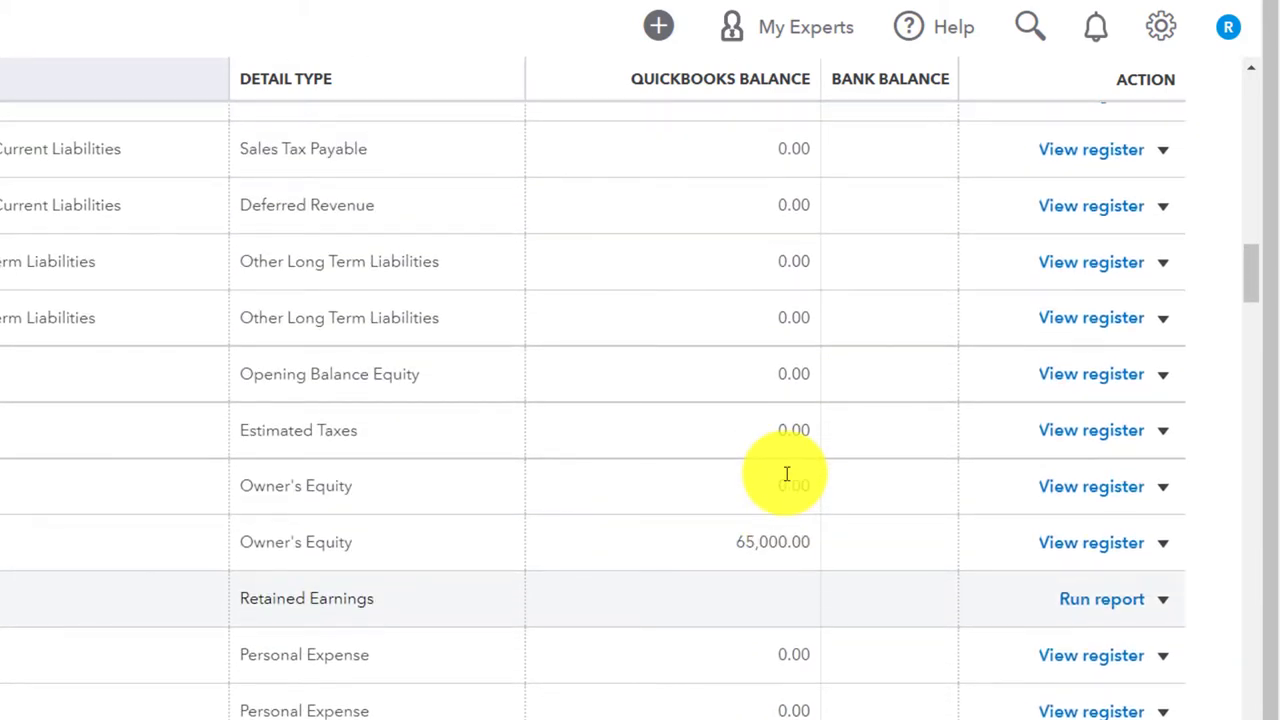
{"action": "scroll", "coordinate": [785, 480], "scroll_direction": "up", "scroll_amount": 3}
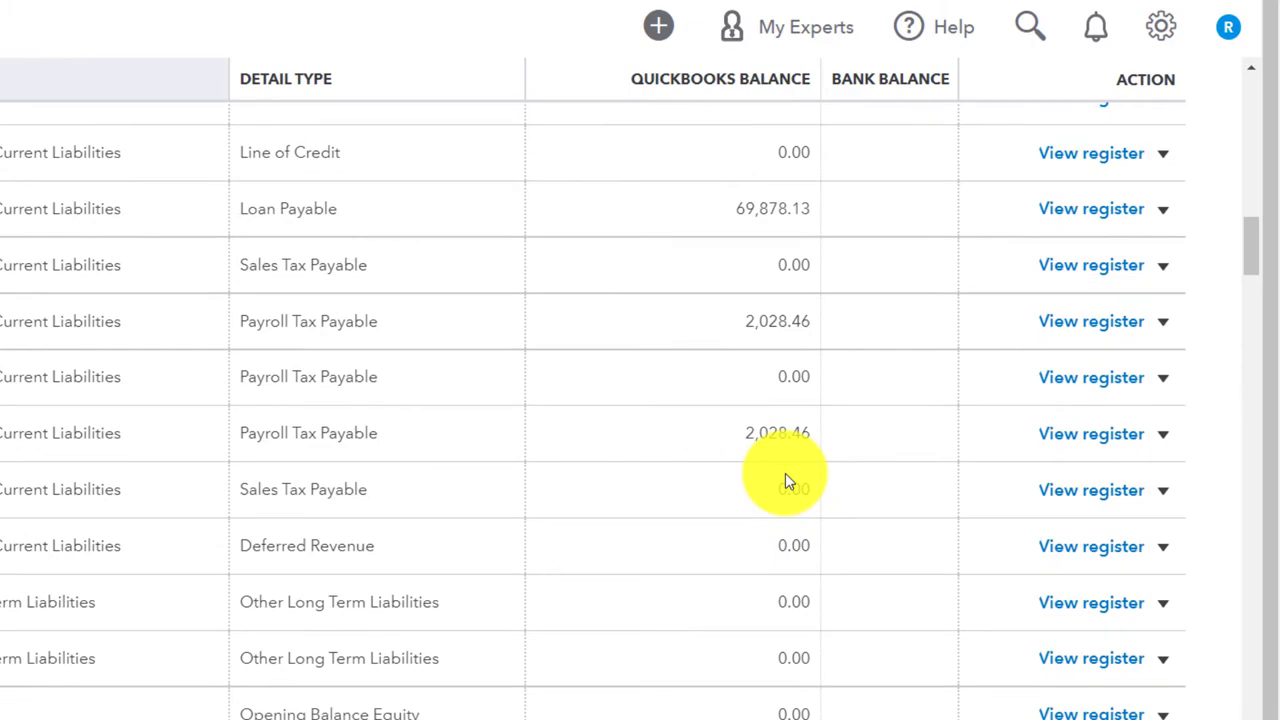
{"action": "scroll", "coordinate": [390, 433], "scroll_direction": "up", "scroll_amount": 1}
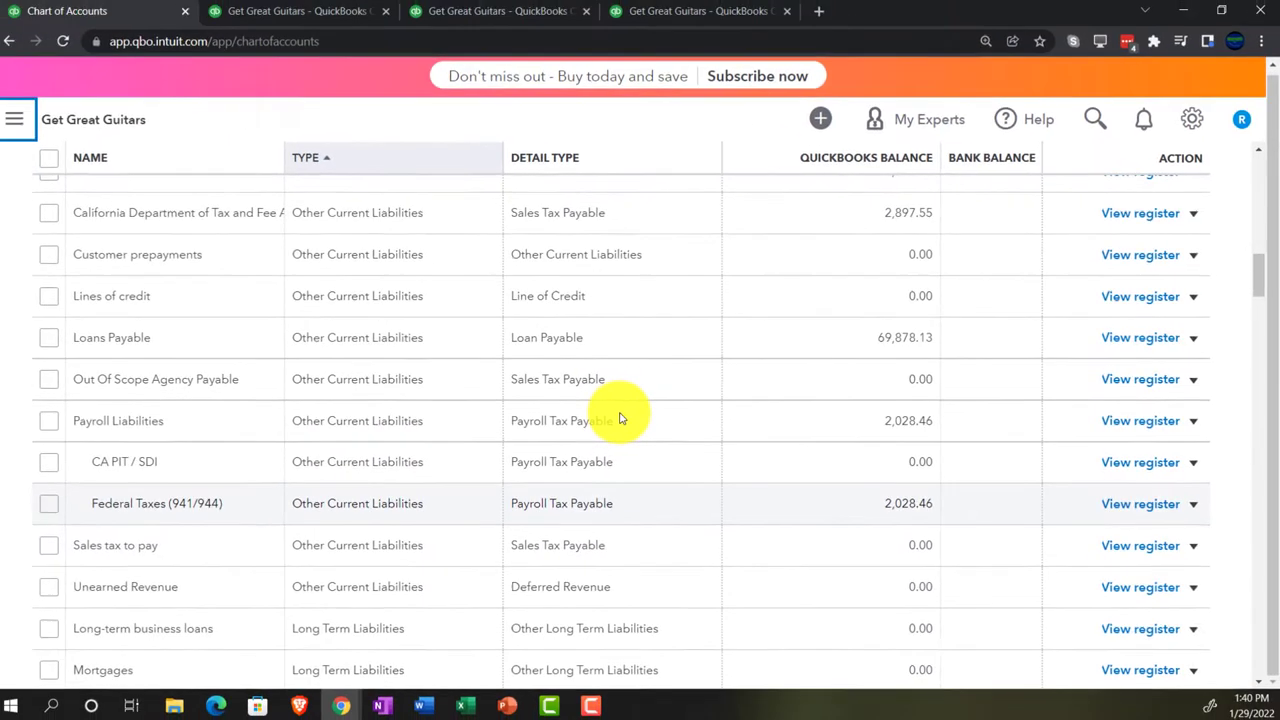
{"action": "scroll", "coordinate": [388, 430], "scroll_direction": "up", "scroll_amount": 2}
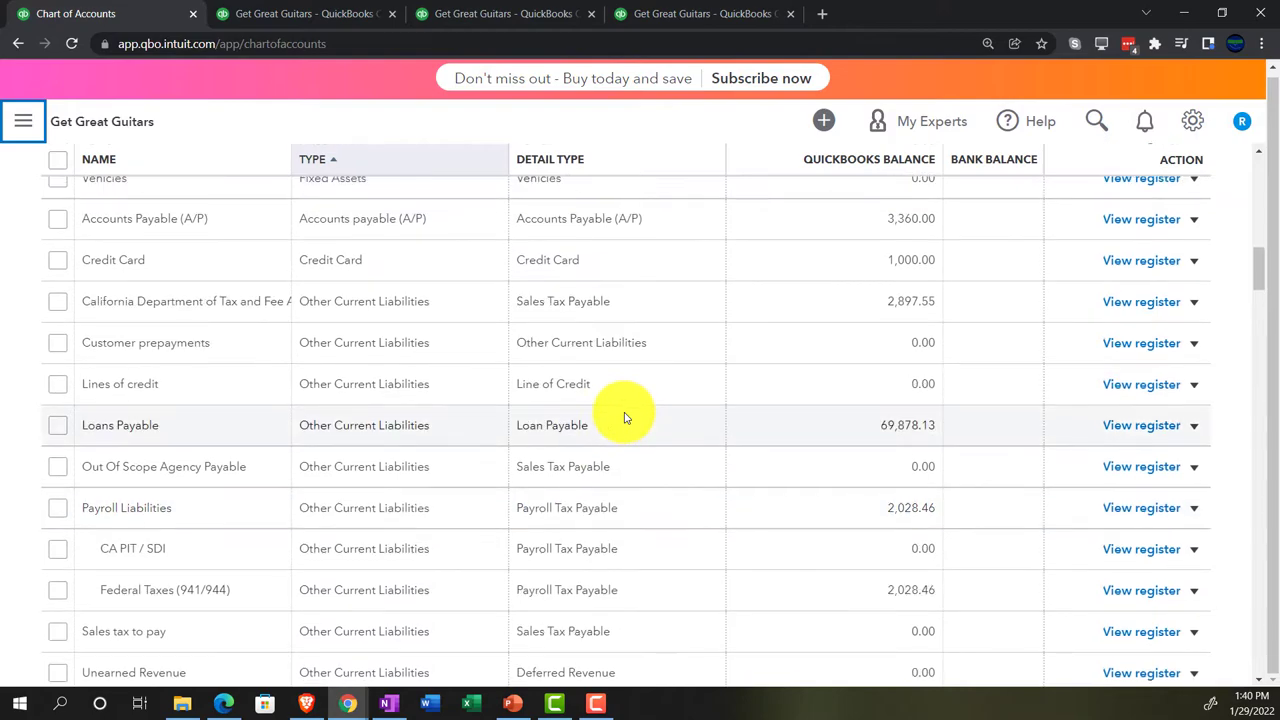
{"action": "scroll", "coordinate": [625, 417], "scroll_direction": "up", "scroll_amount": 5}
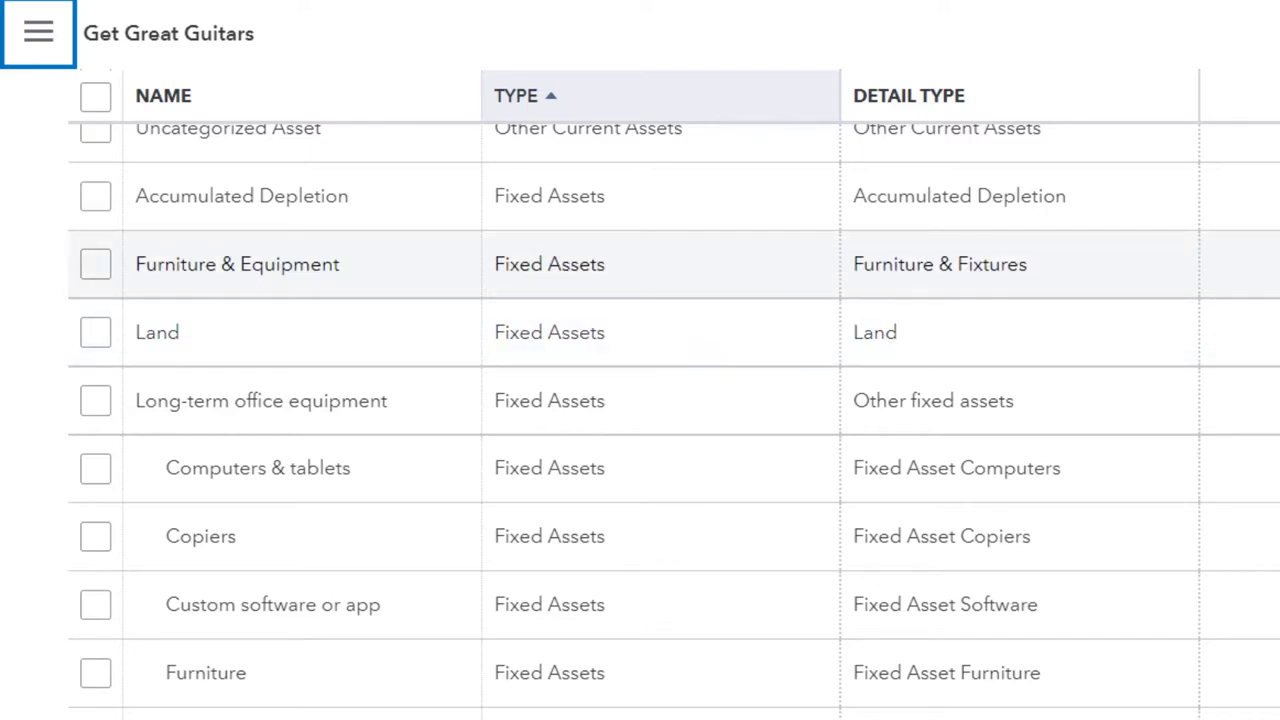
{"action": "scroll", "coordinate": [779, 527], "scroll_direction": "down", "scroll_amount": 7}
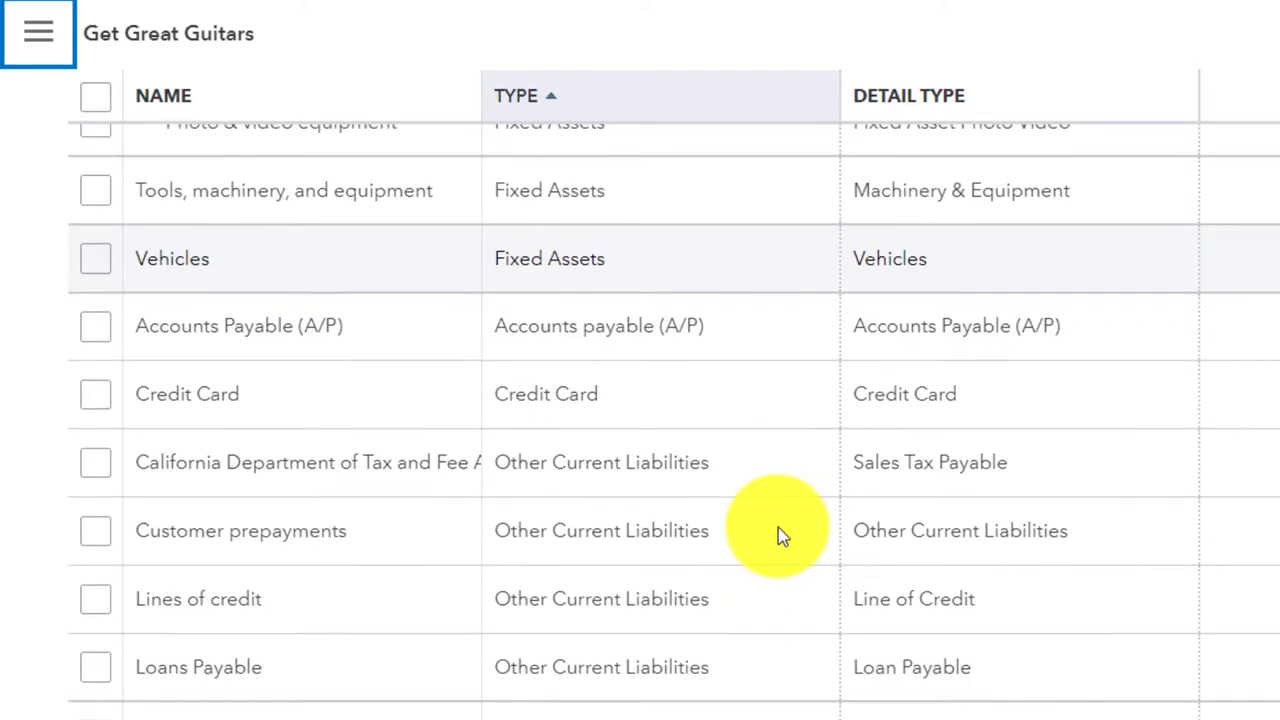
{"action": "scroll", "coordinate": [779, 530], "scroll_direction": "down", "scroll_amount": 3}
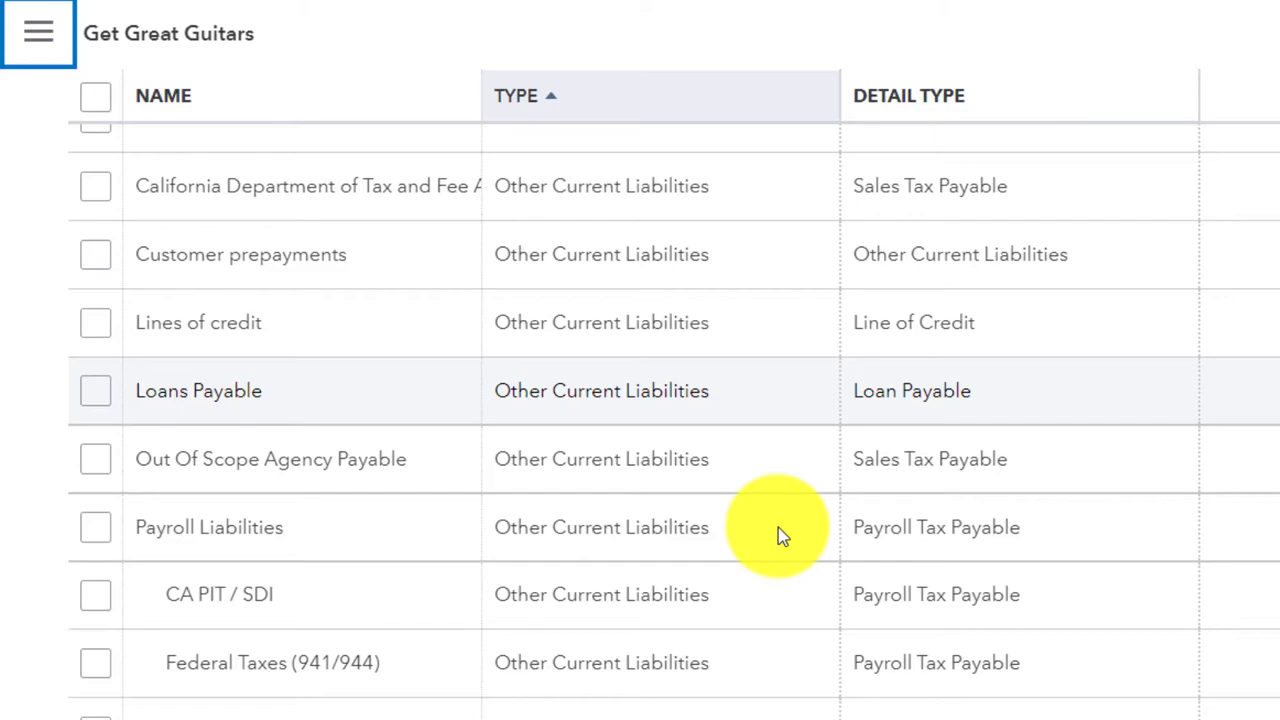
{"action": "scroll", "coordinate": [778, 527], "scroll_direction": "down", "scroll_amount": 5}
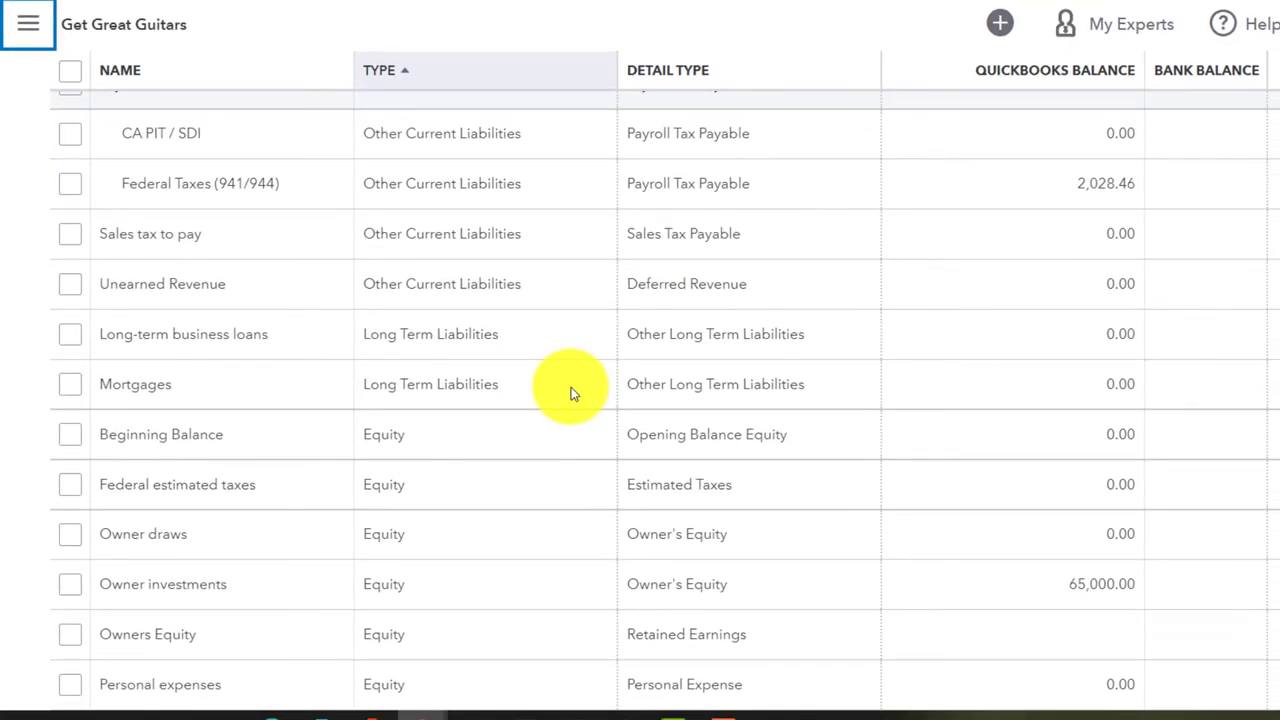
Step: Duplicate the browser tab that shows the Get Great Guitars Chart of Accounts
{"action": "scroll", "coordinate": [570, 393], "scroll_direction": "up", "scroll_amount": 2}
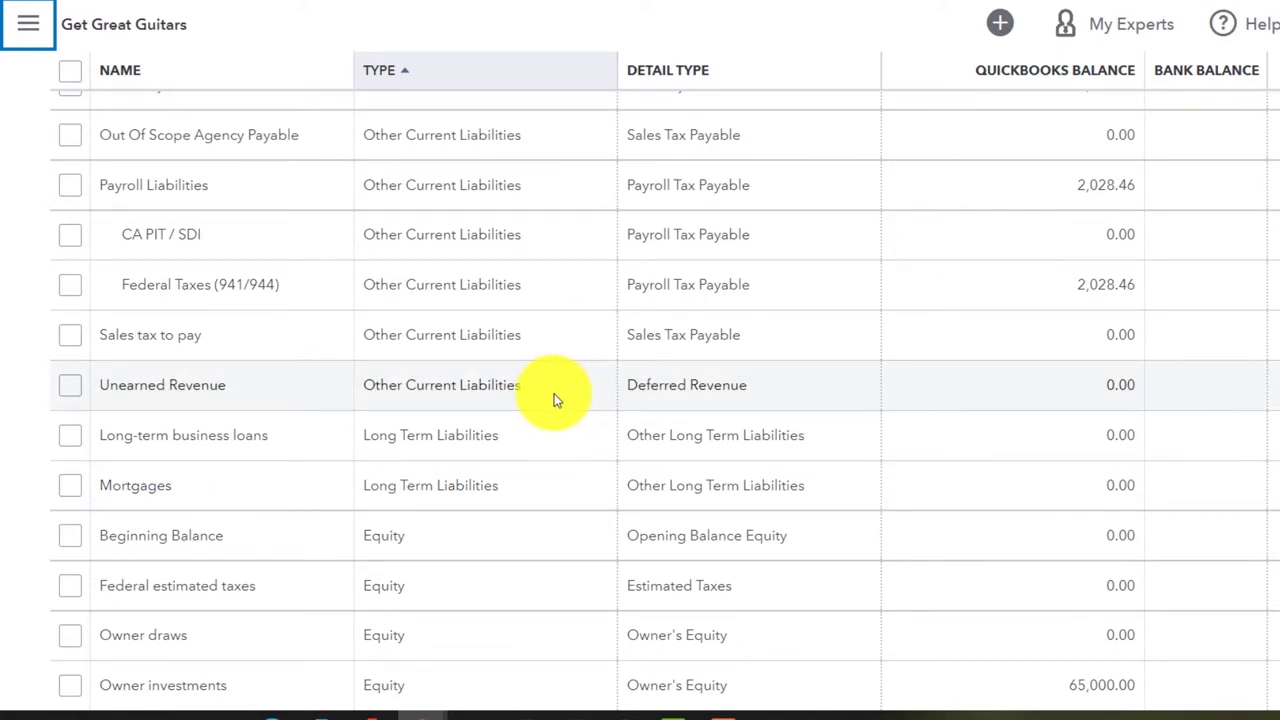
{"action": "scroll", "coordinate": [555, 395], "scroll_direction": "up", "scroll_amount": 2}
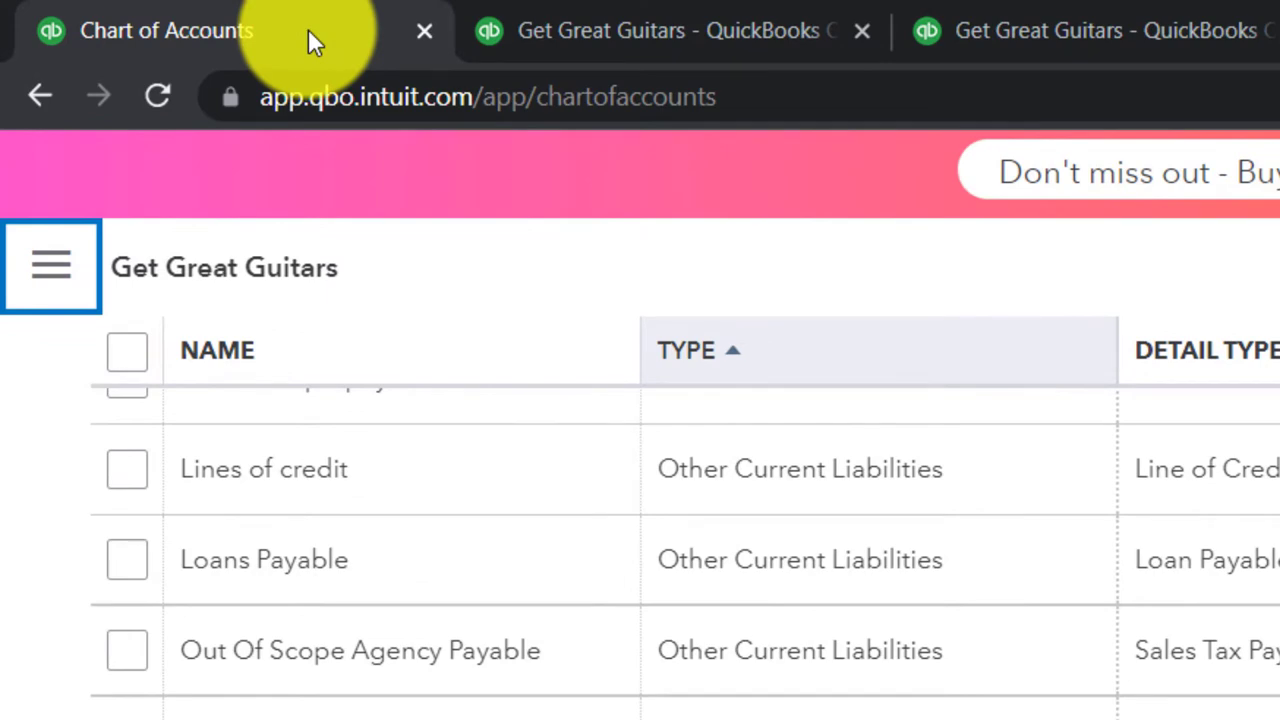
{"action": "right_click", "coordinate": [310, 40]}
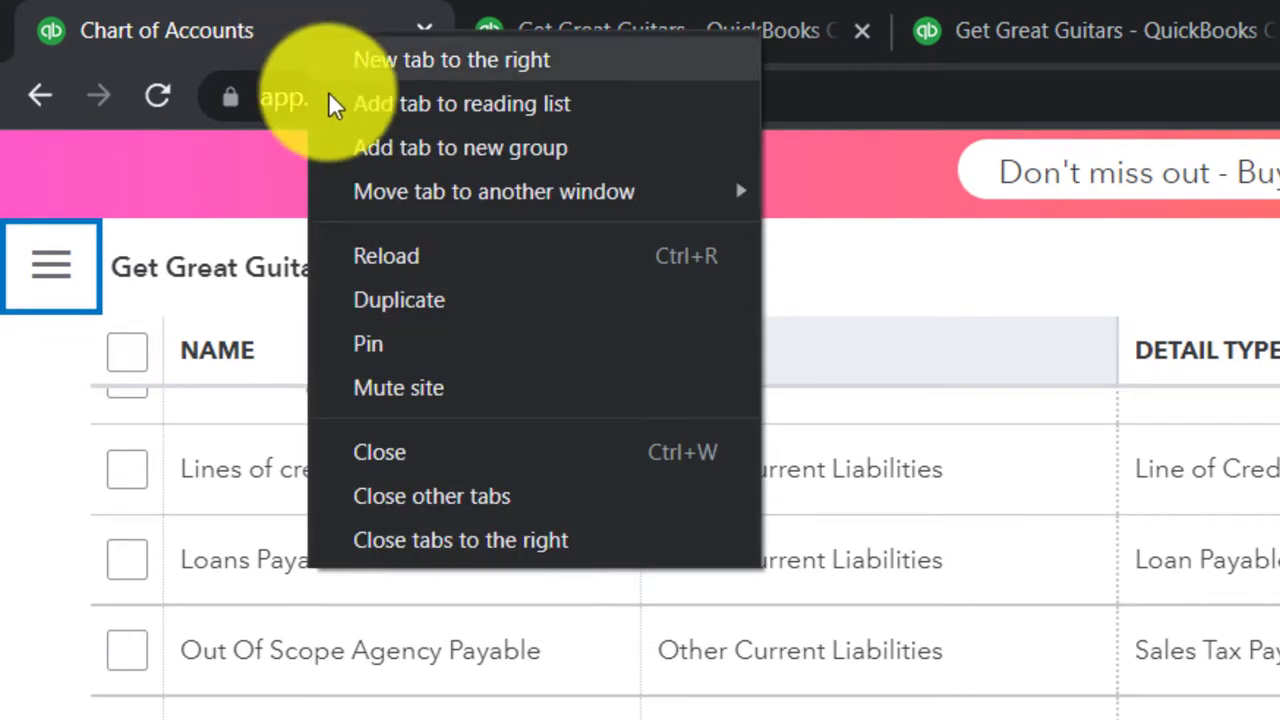
{"action": "left_click", "coordinate": [387, 292]}
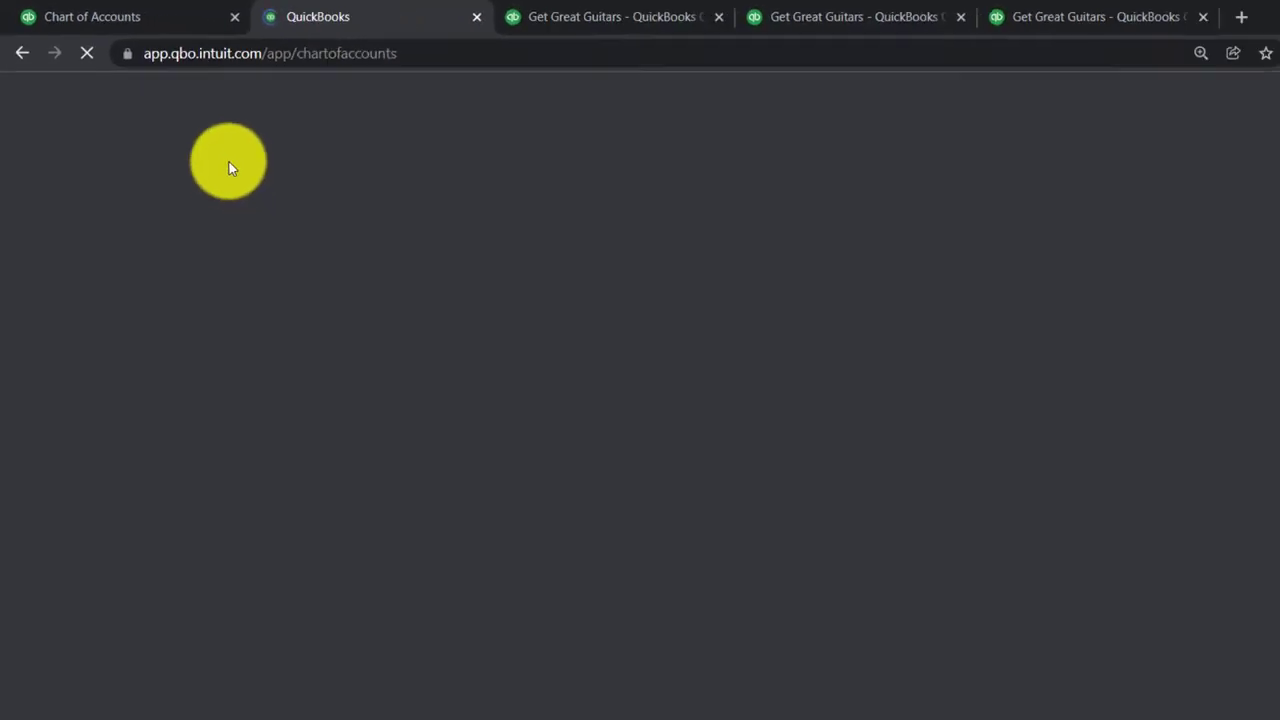
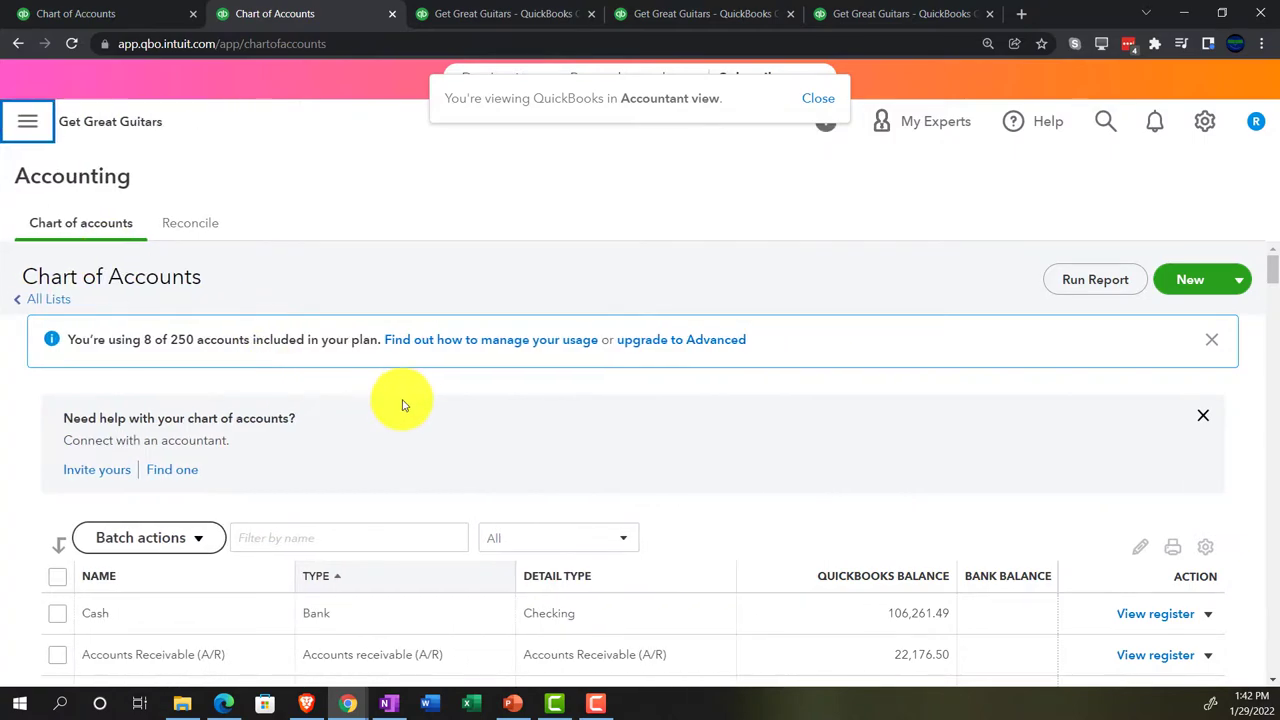
Step: Rename the Loans Payable account to "Chase Loan" followed by the loan's identifying number, and save the account
{"action": "scroll", "coordinate": [400, 400], "scroll_direction": "down", "scroll_amount": 3}
{"action": "scroll", "coordinate": [403, 404], "scroll_direction": "down", "scroll_amount": 6}
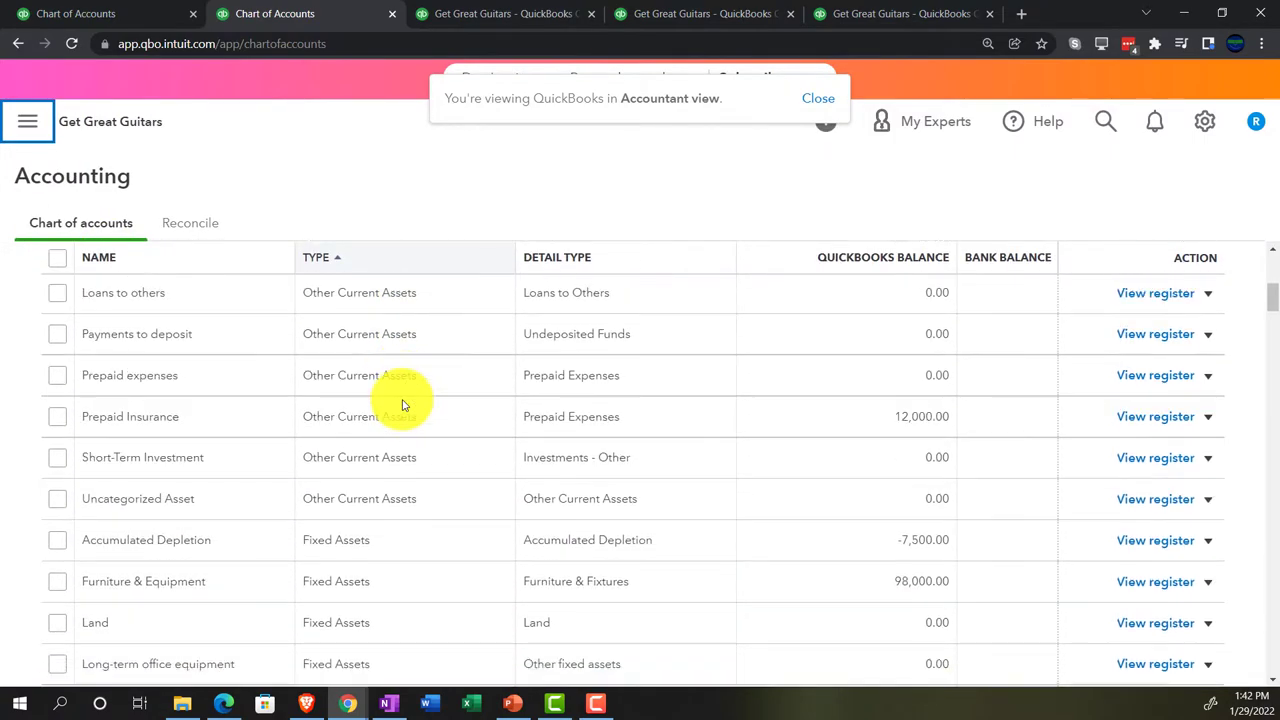
{"action": "scroll", "coordinate": [403, 404], "scroll_direction": "down", "scroll_amount": 7}
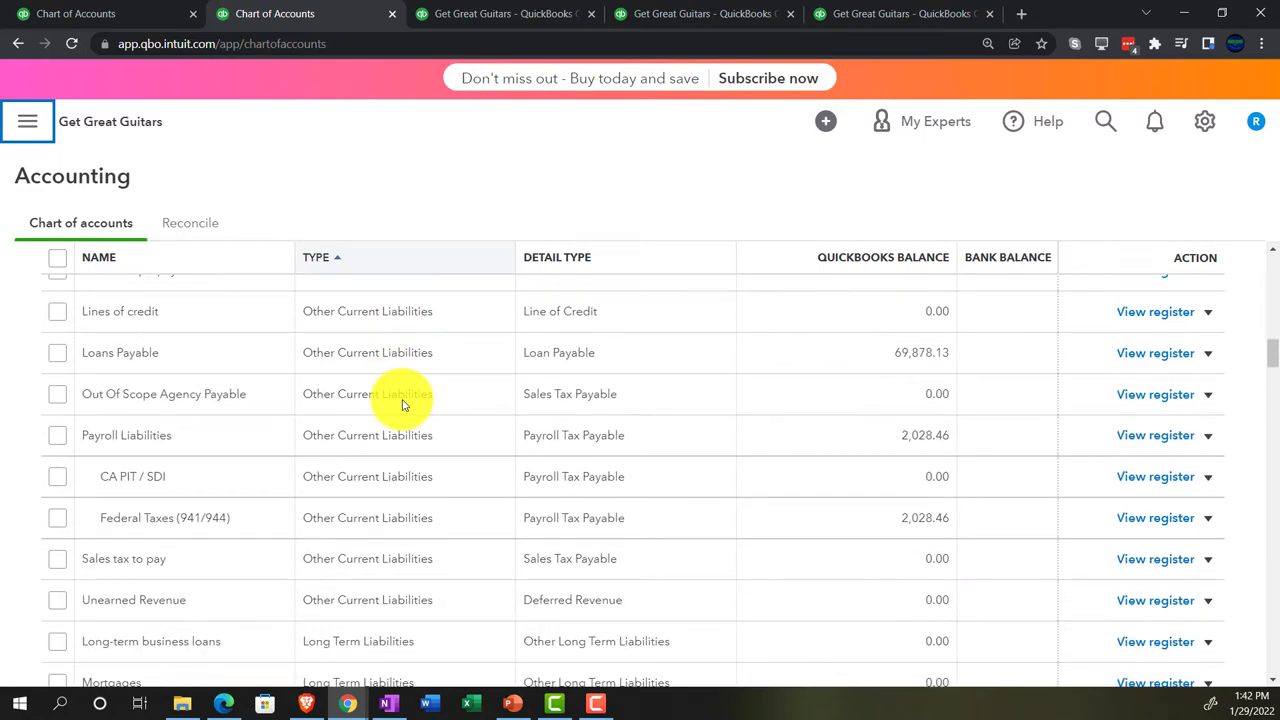
{"action": "scroll", "coordinate": [403, 404], "scroll_direction": "down", "scroll_amount": 3}
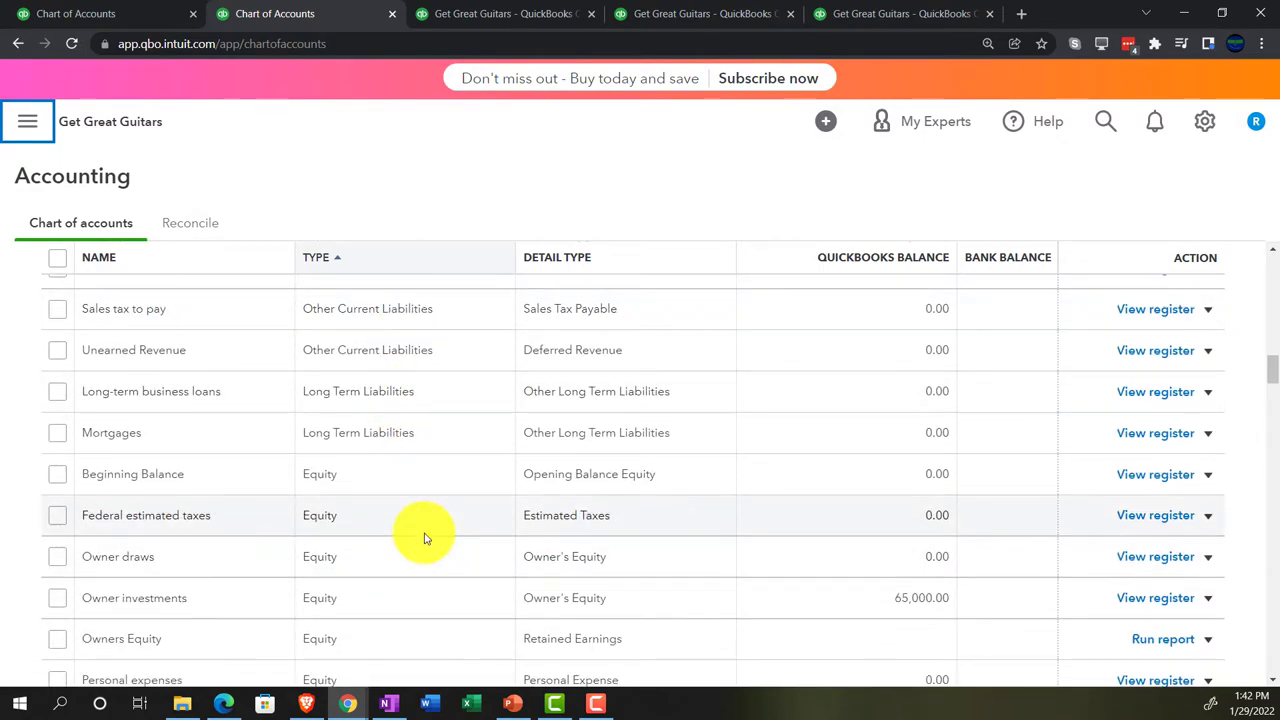
{"action": "scroll", "coordinate": [424, 538], "scroll_direction": "up", "scroll_amount": 4}
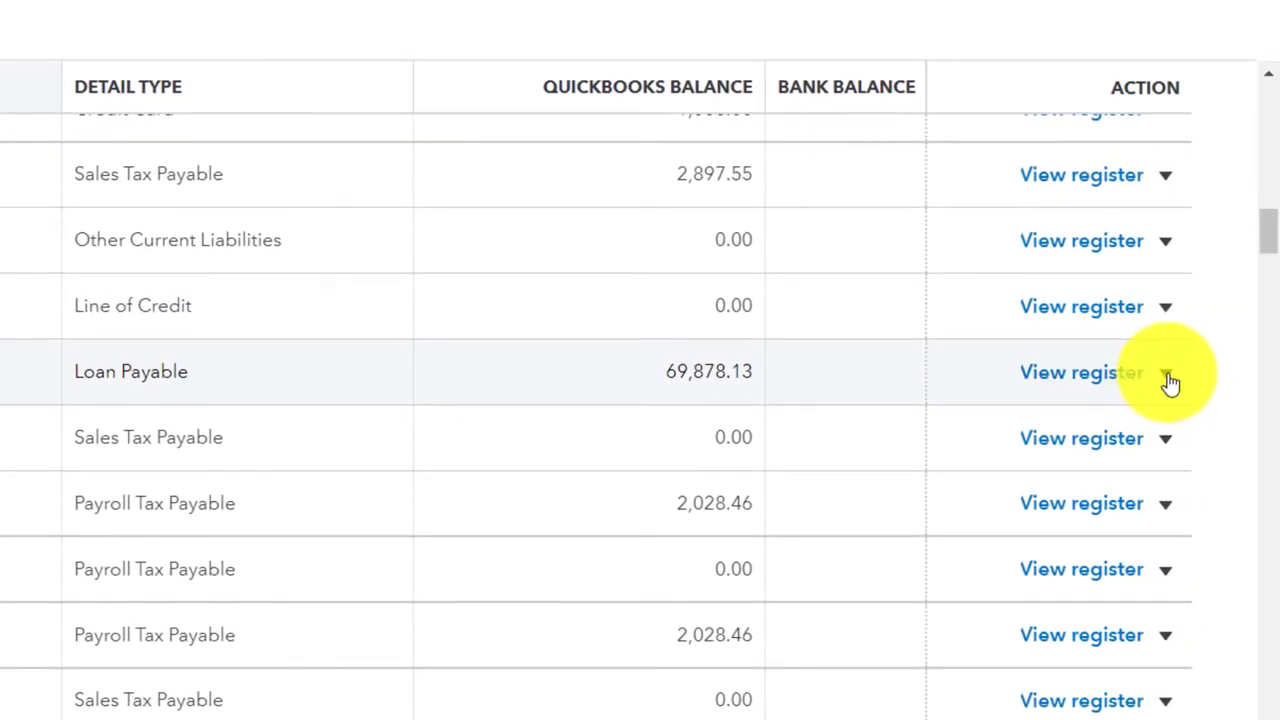
{"action": "left_click", "coordinate": [1167, 375]}
{"action": "left_click", "coordinate": [966, 430]}
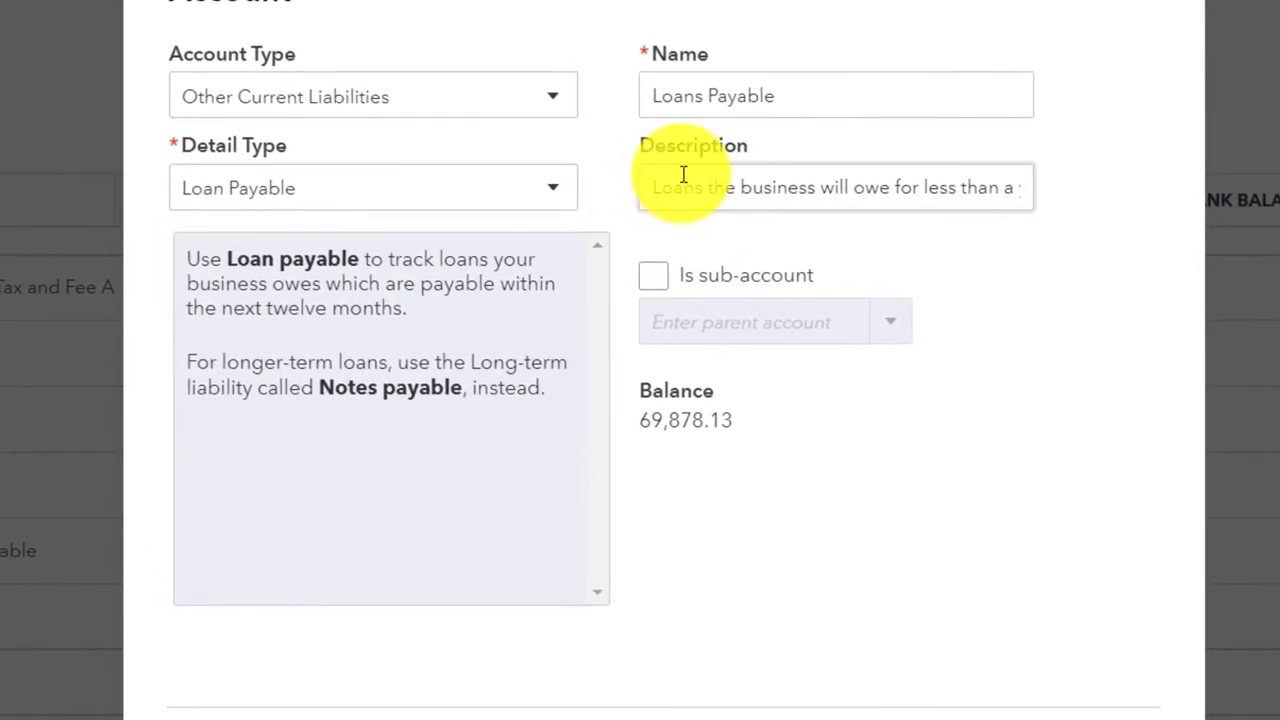
{"action": "left_click", "coordinate": [806, 100]}
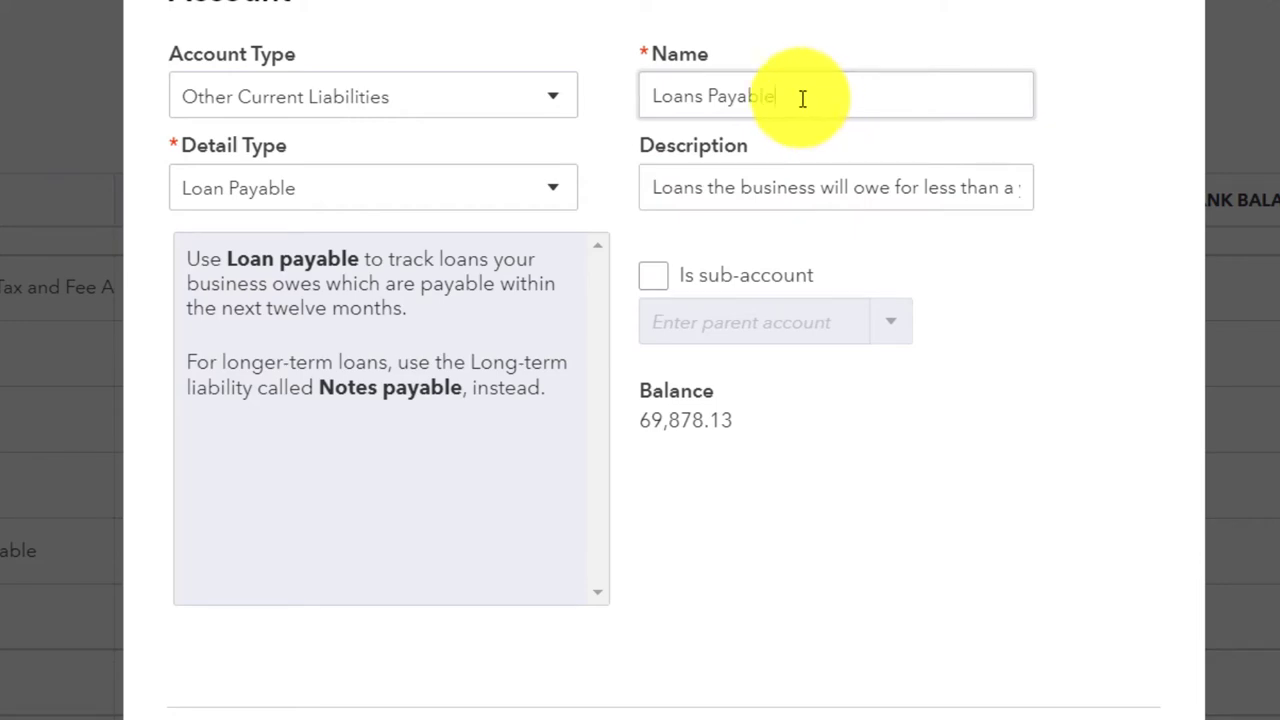
{"action": "left_click_drag", "start_coordinate": [802, 98], "coordinate": [626, 177]}
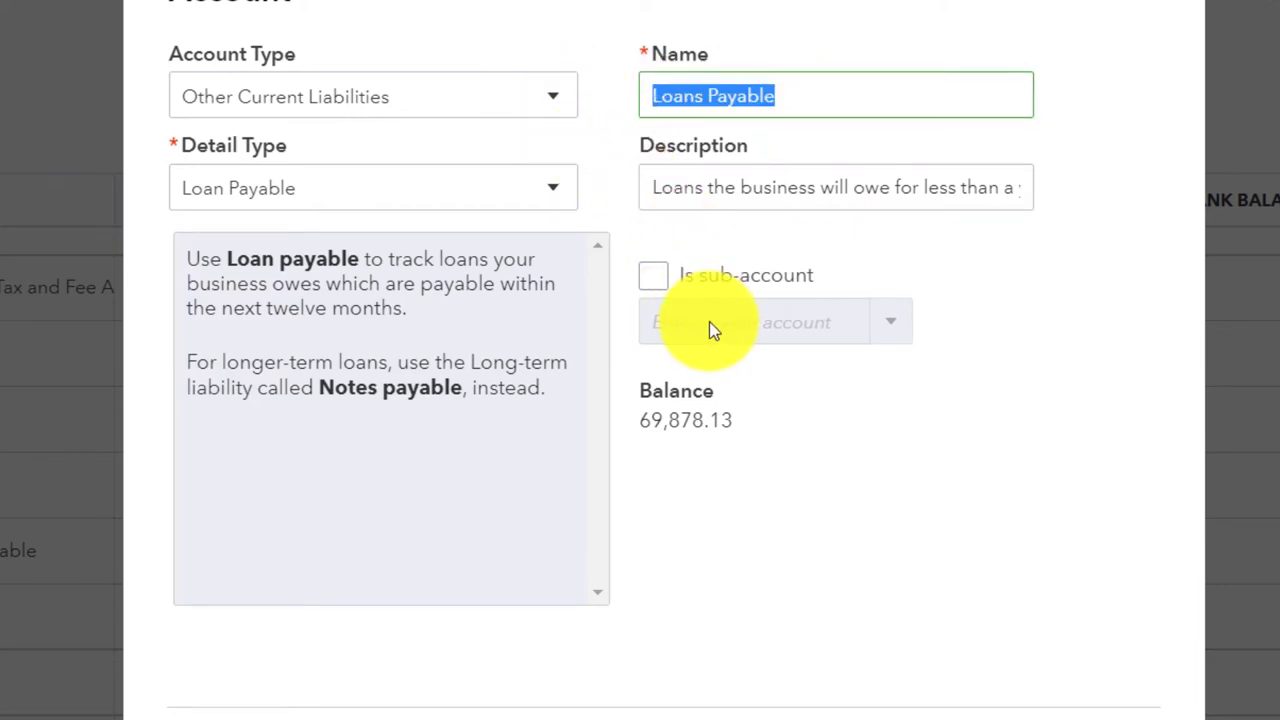
{"action": "type", "text": "Chase Loa"}
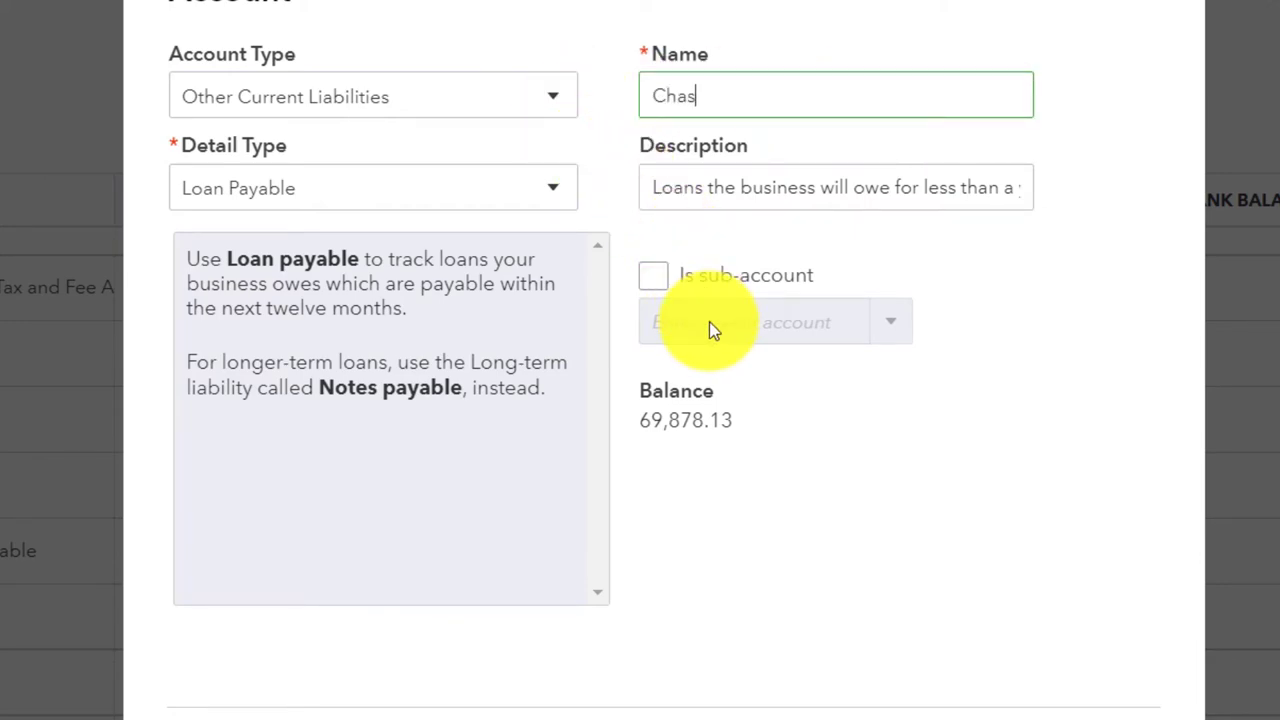
{"action": "type", "text": "n 2791"}
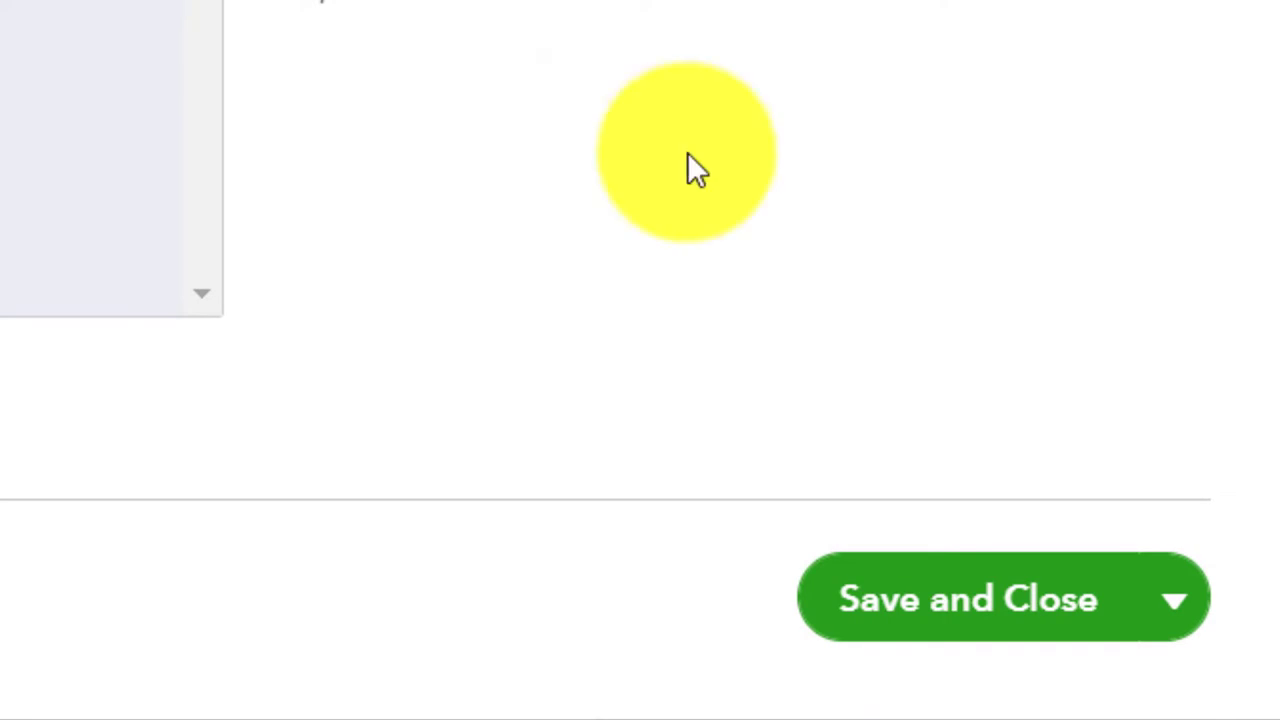
{"action": "left_click", "coordinate": [909, 583]}
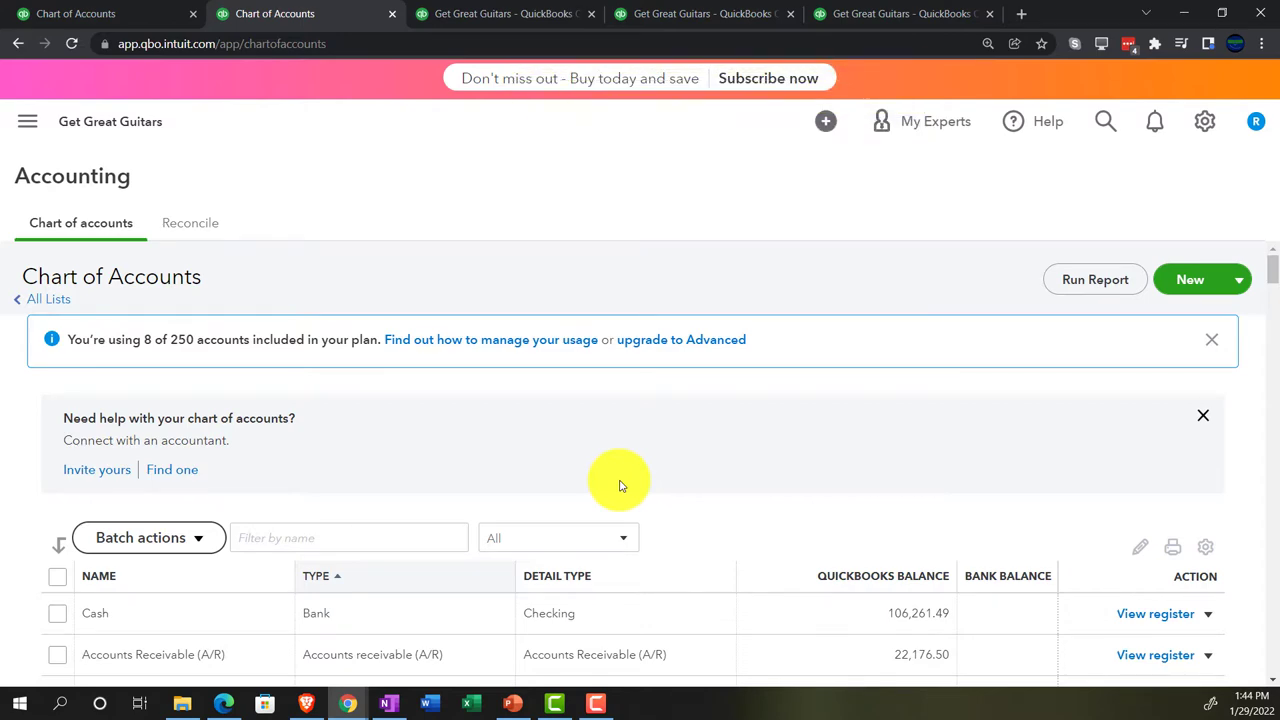
Step: Look through the asset and liability accounts to find where the renamed Chase loan account is listed
{"action": "scroll", "coordinate": [620, 486], "scroll_direction": "down", "scroll_amount": 3}
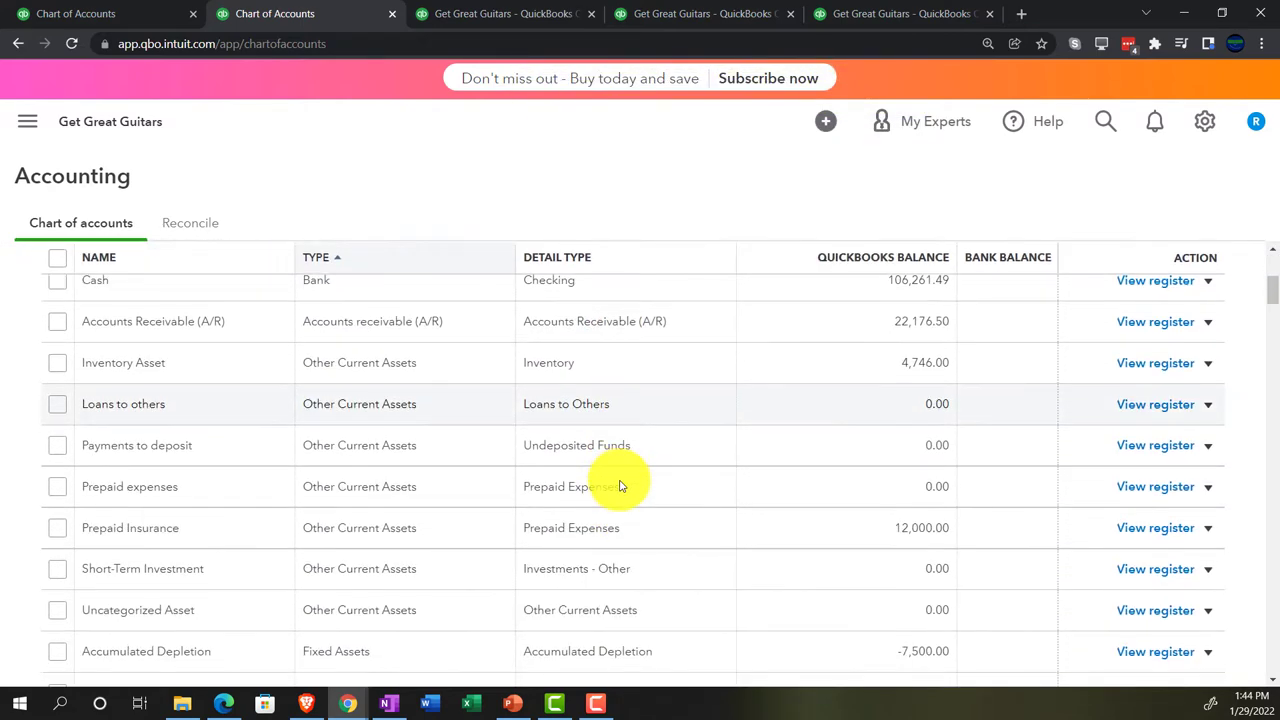
{"action": "scroll", "coordinate": [620, 486], "scroll_direction": "down", "scroll_amount": 2}
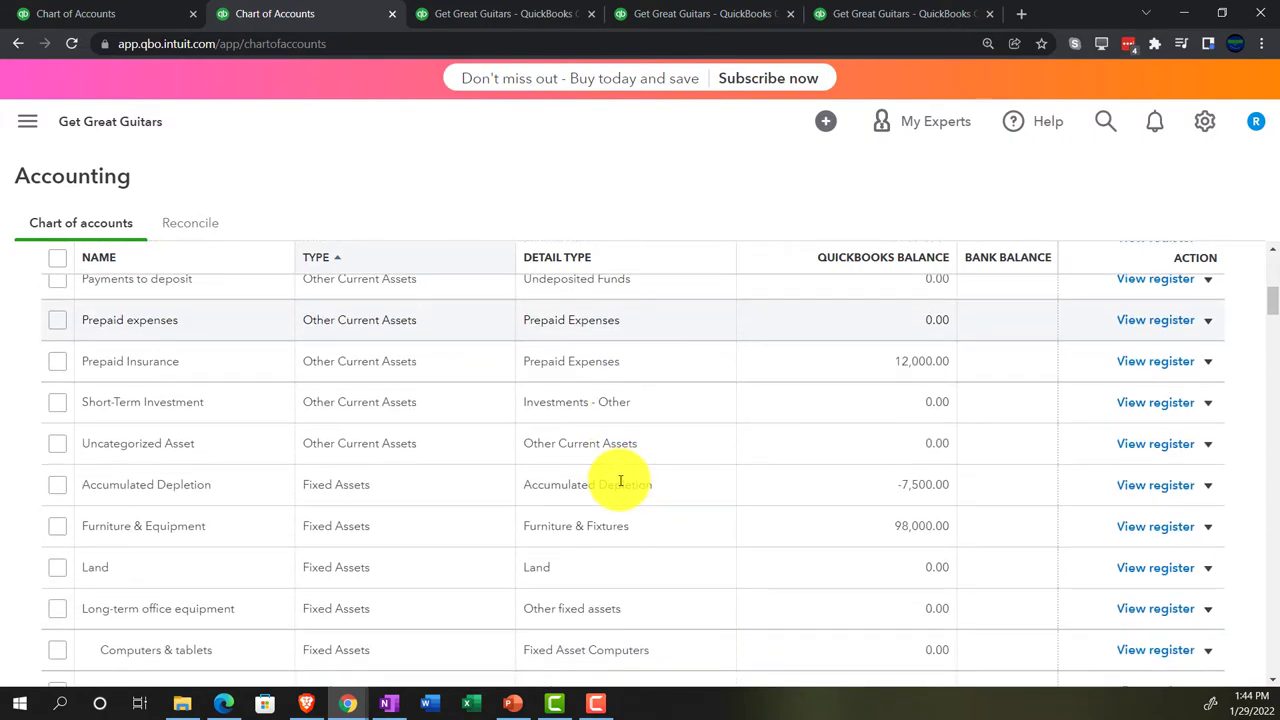
{"action": "scroll", "coordinate": [615, 484], "scroll_direction": "down", "scroll_amount": 1}
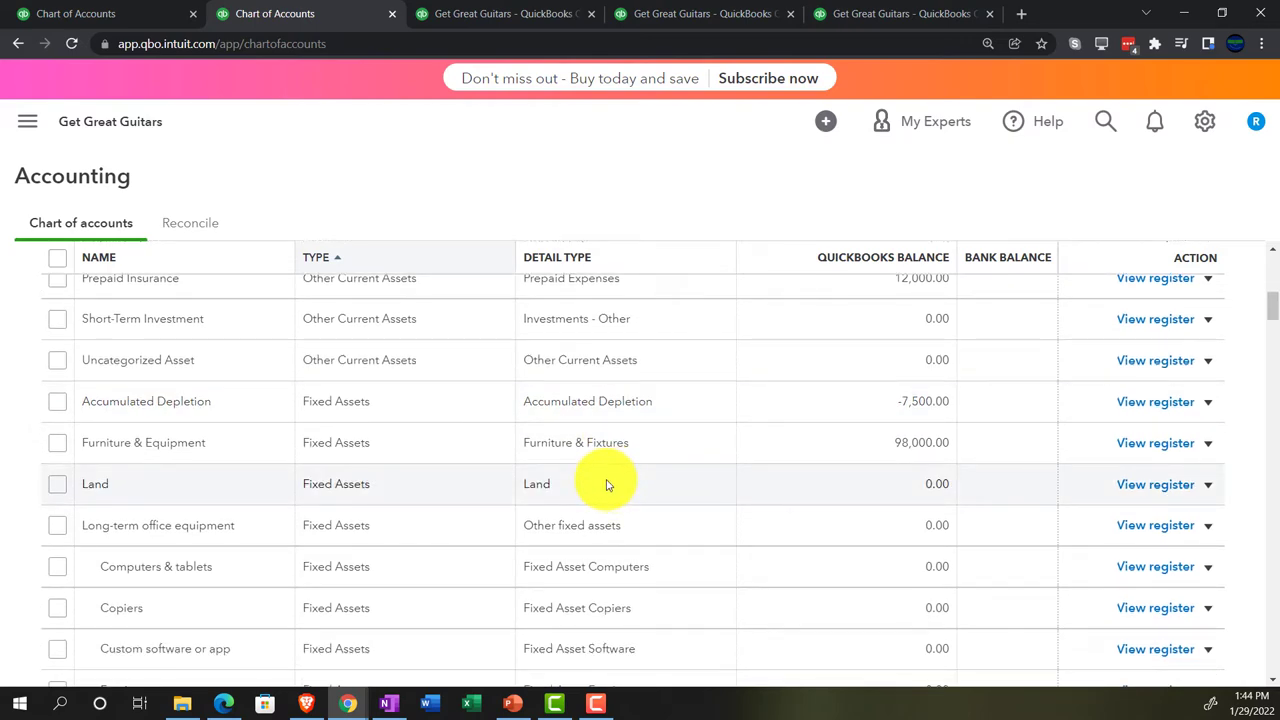
{"action": "scroll", "coordinate": [606, 485], "scroll_direction": "down", "scroll_amount": 1}
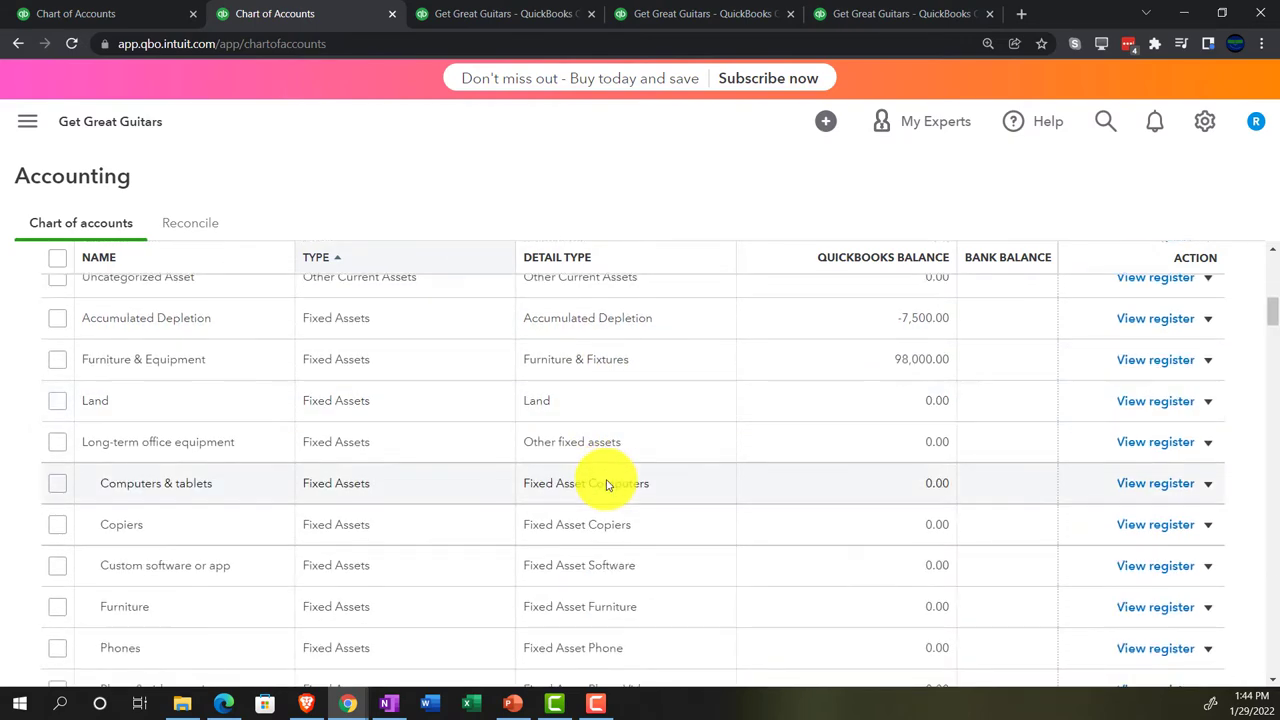
{"action": "scroll", "coordinate": [606, 485], "scroll_direction": "down", "scroll_amount": 1}
{"action": "scroll", "coordinate": [606, 484], "scroll_direction": "down", "scroll_amount": 4}
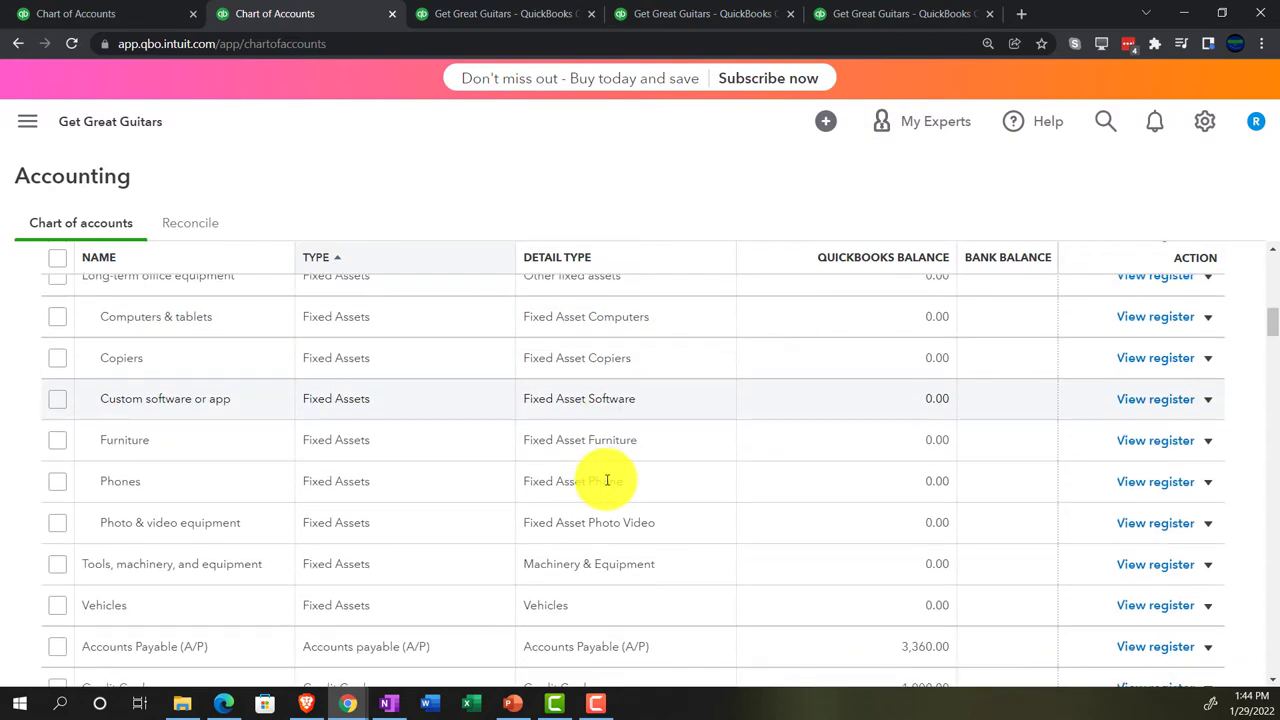
{"action": "scroll", "coordinate": [606, 479], "scroll_direction": "down", "scroll_amount": 1}
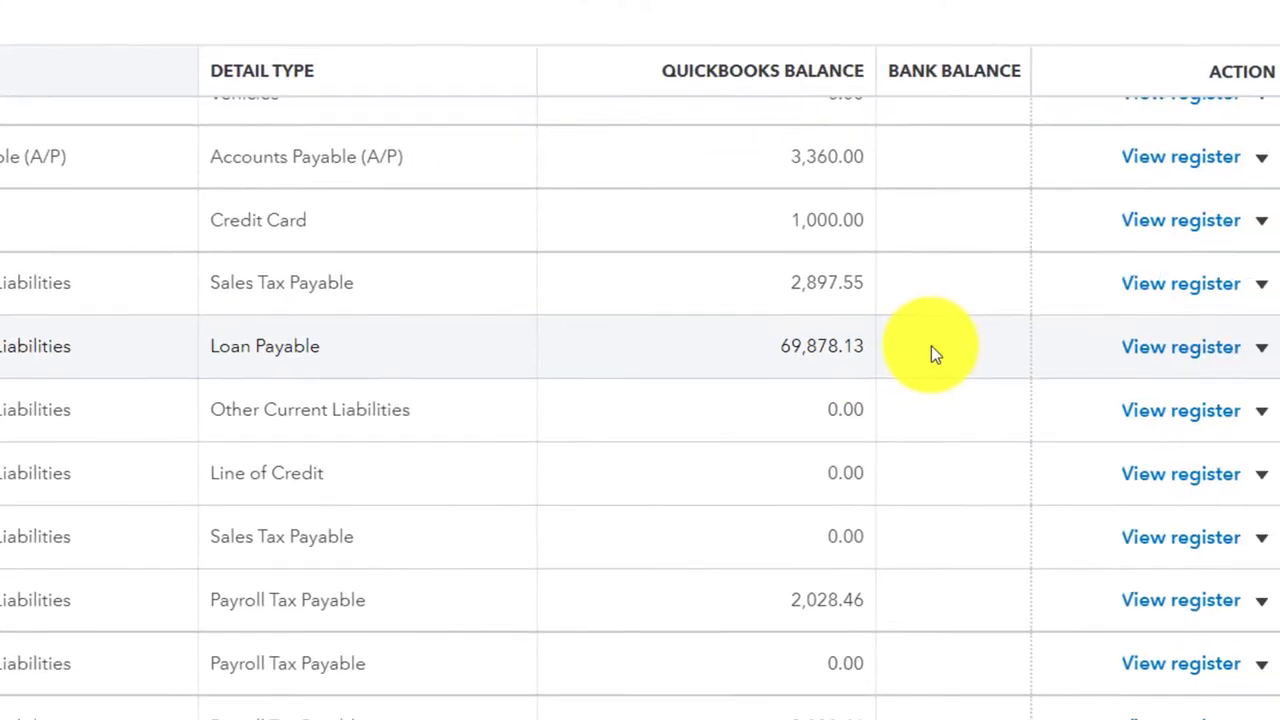
Step: Start a new account in the Chart of Accounts with Other Current Liabilities as its account type
{"action": "scroll", "coordinate": [899, 321], "scroll_direction": "up", "scroll_amount": 5}
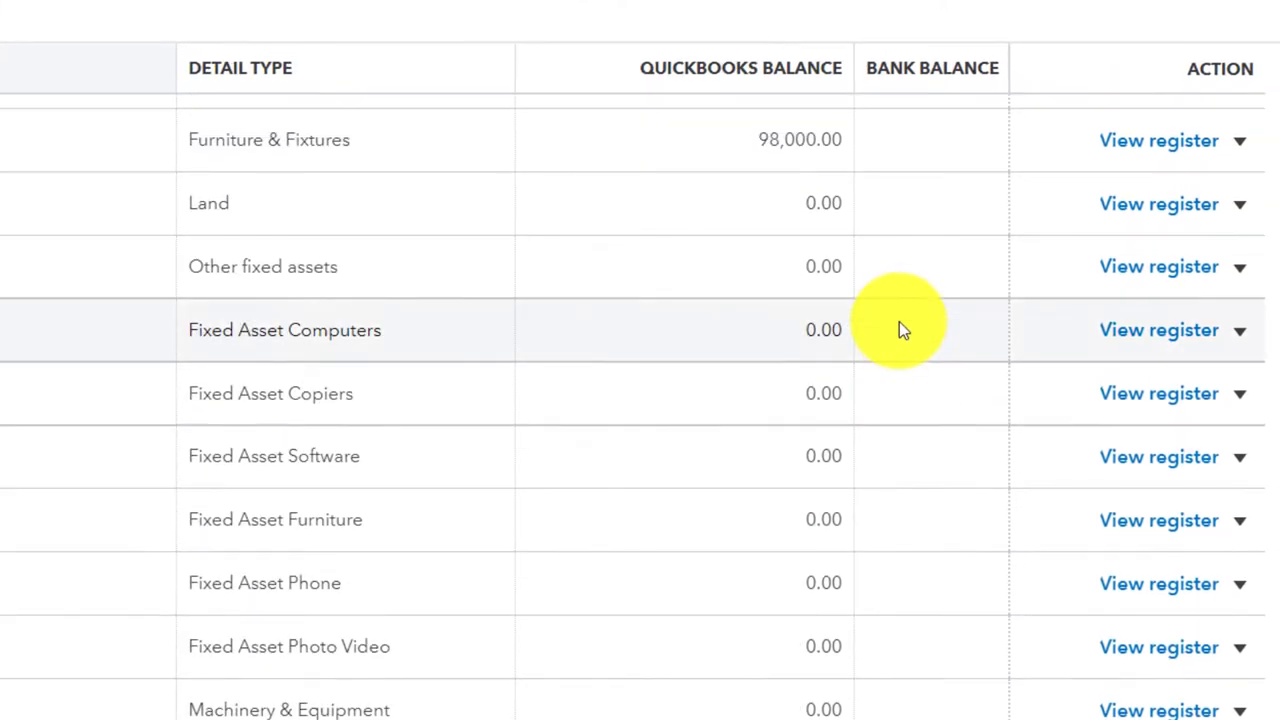
{"action": "scroll", "coordinate": [895, 330], "scroll_direction": "up", "scroll_amount": 10}
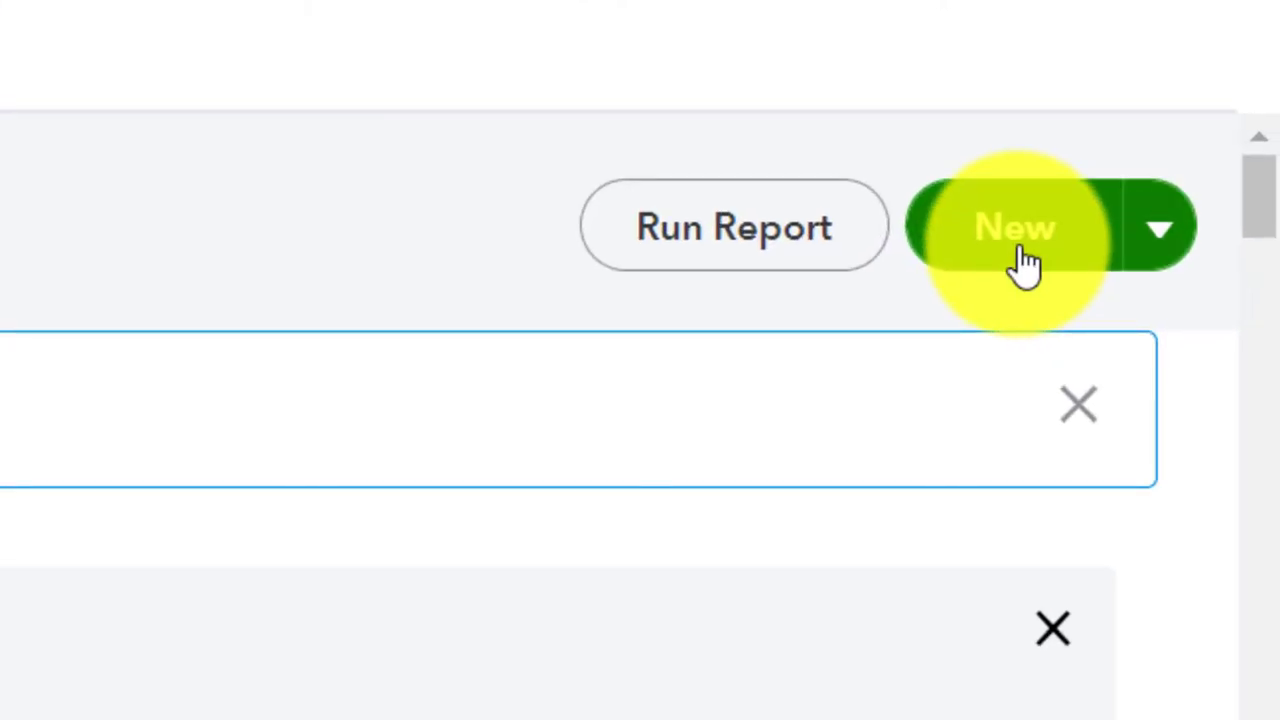
{"action": "left_click", "coordinate": [1025, 265]}
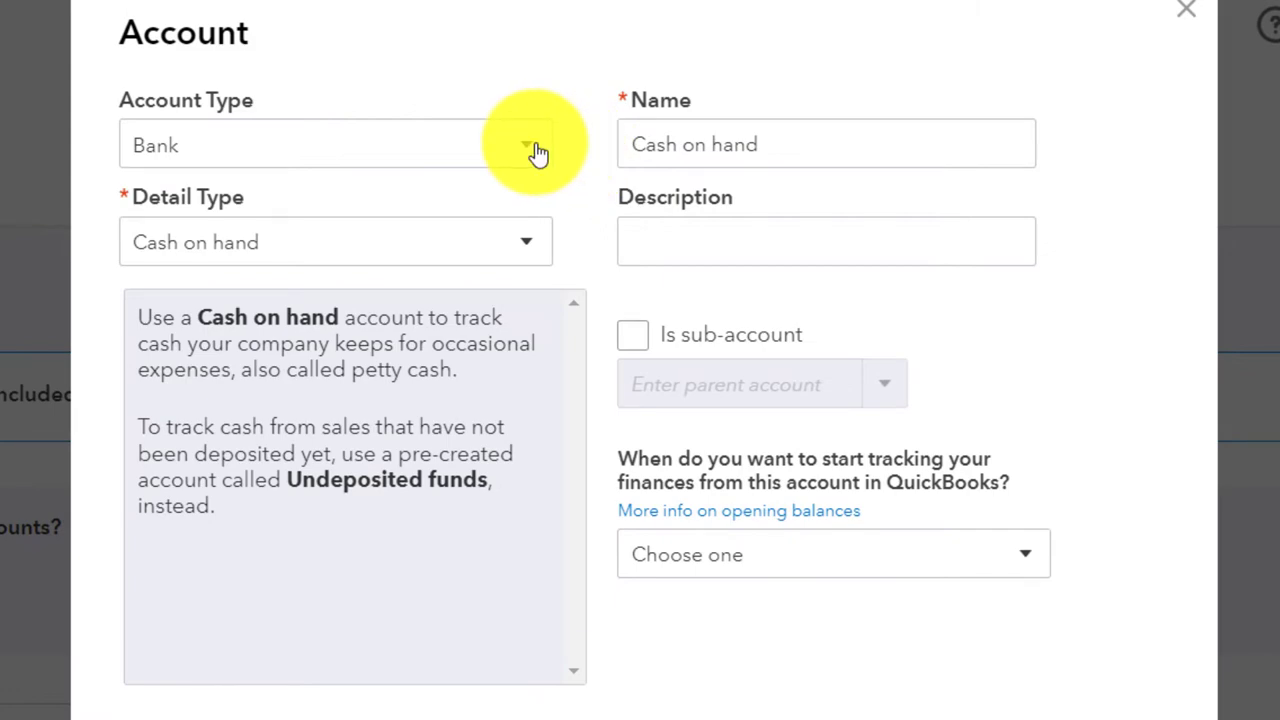
{"action": "left_click", "coordinate": [530, 148]}
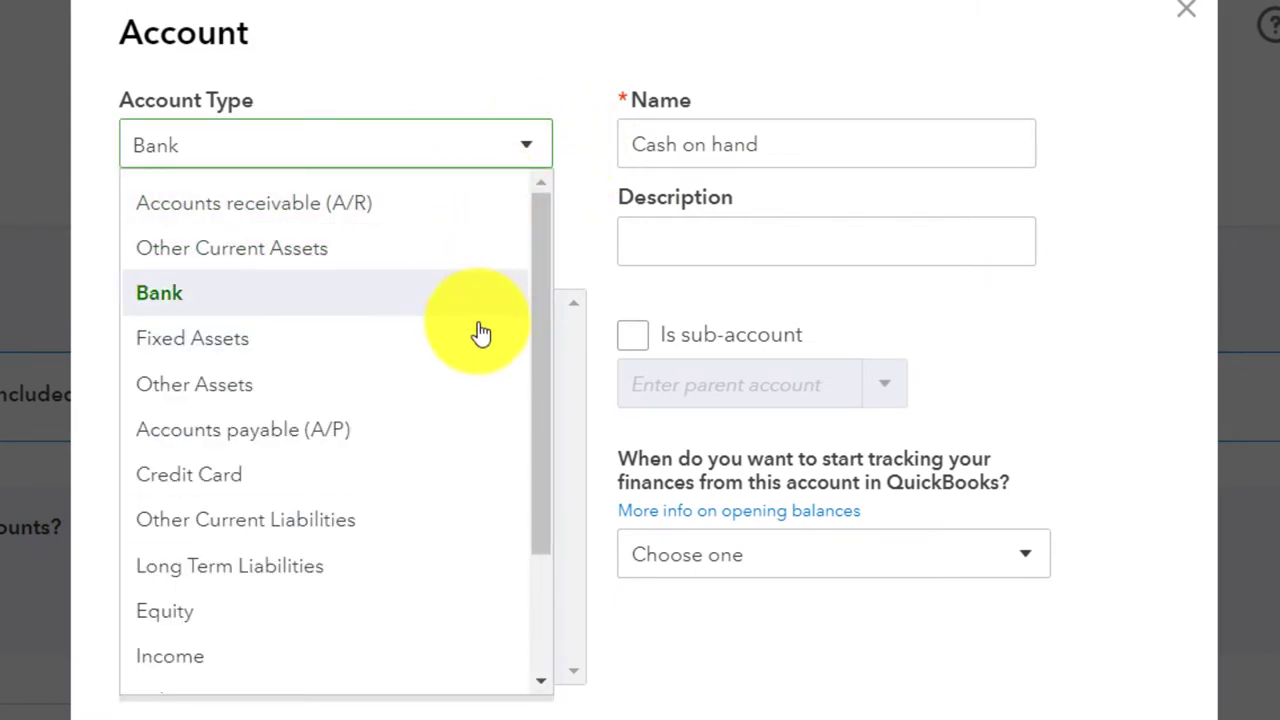
{"action": "left_click", "coordinate": [406, 523]}
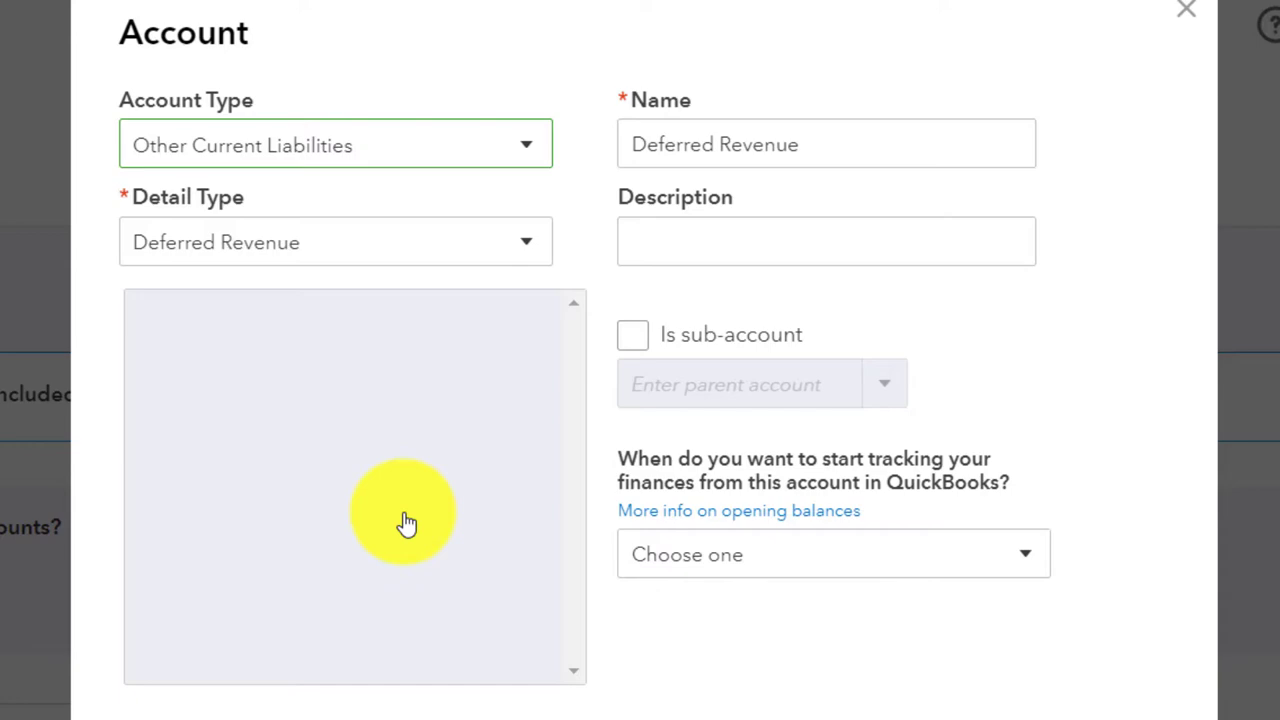
Step: Set the new account's detail type to Loan Payable, keep Loan Payable as its name, and save and close it
{"action": "left_click", "coordinate": [537, 253]}
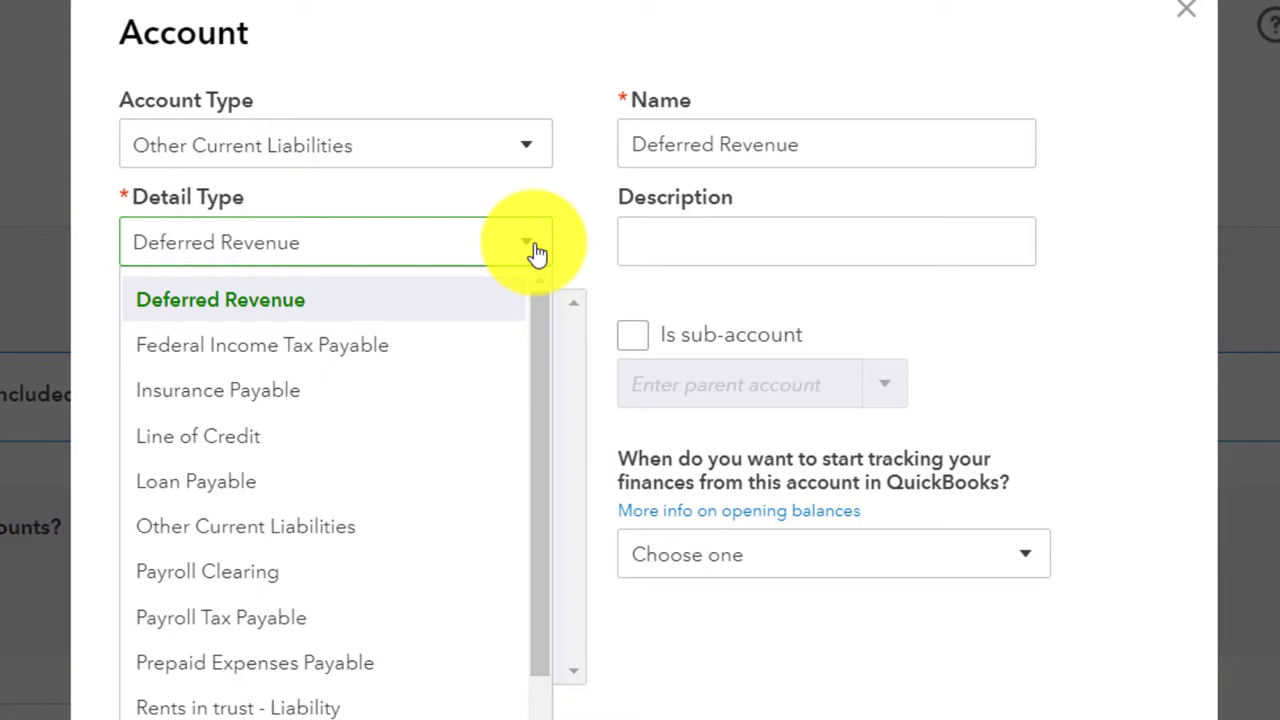
{"action": "key", "text": "Down"}
{"action": "key", "text": "Down"}
{"action": "key", "text": "Down"}
{"action": "key", "text": "Down"}
{"action": "key", "text": "Return"}
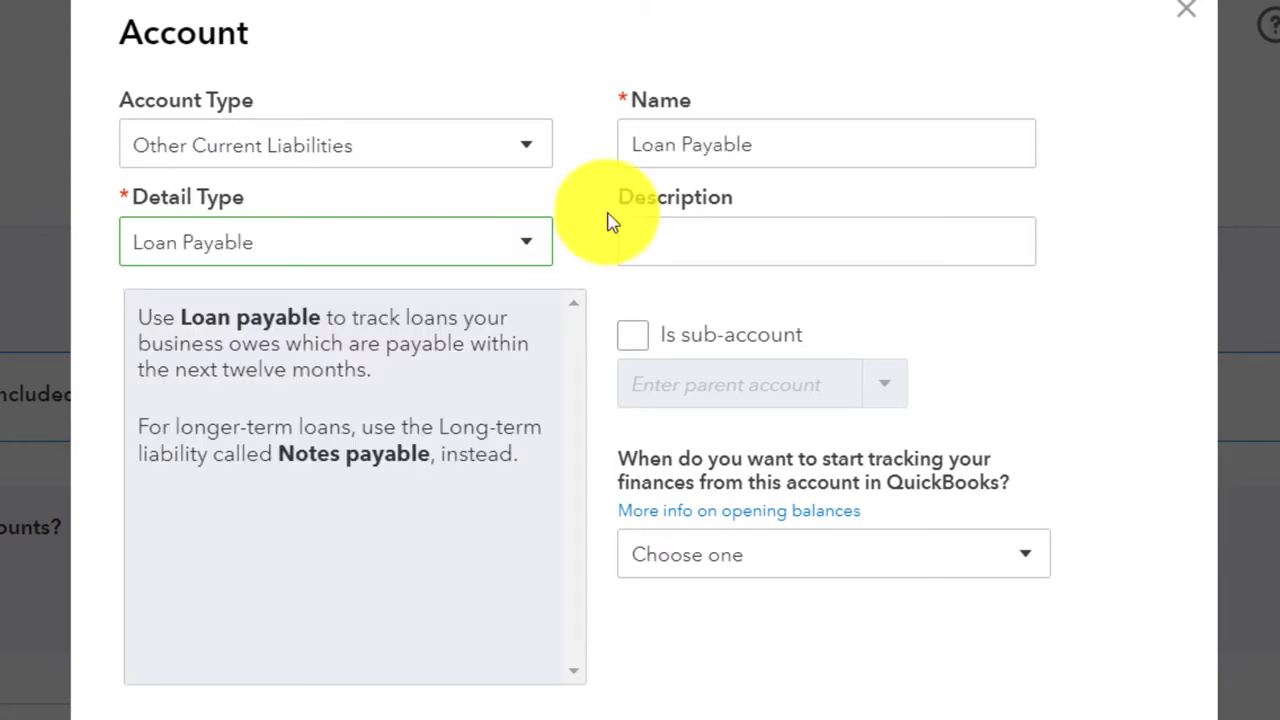
{"action": "left_click", "coordinate": [777, 133]}
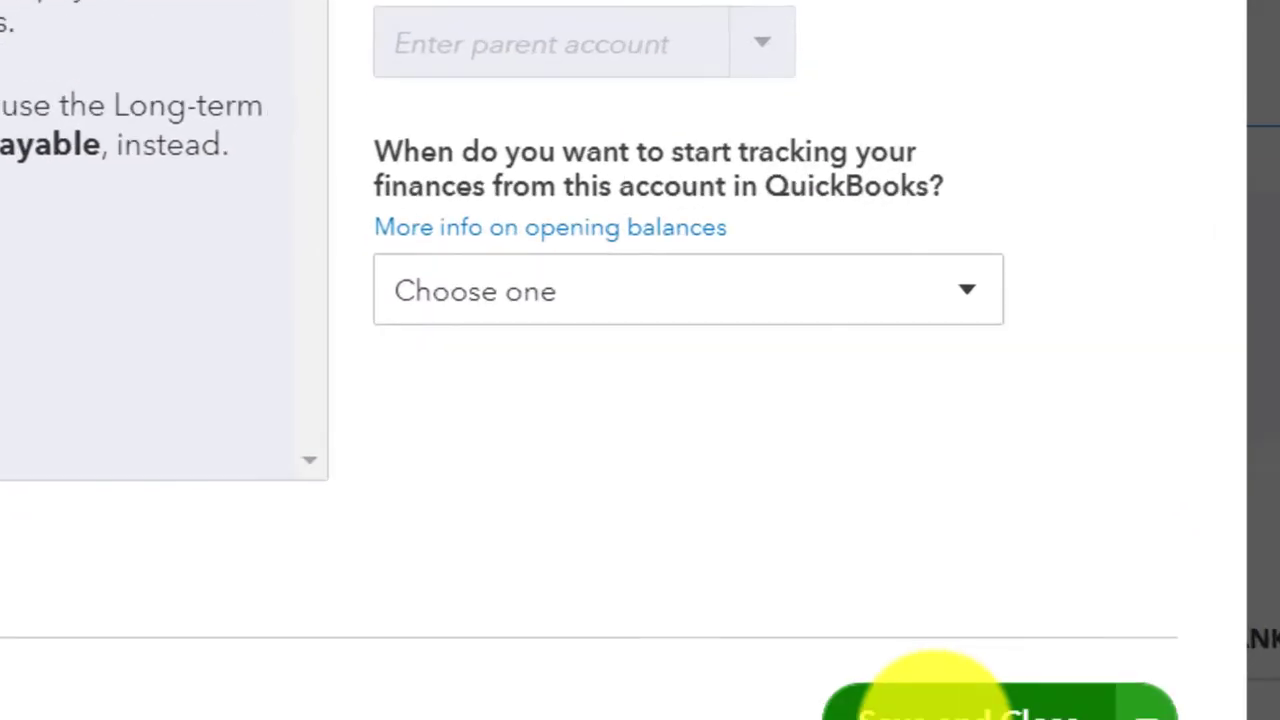
{"action": "left_click", "coordinate": [1007, 719]}
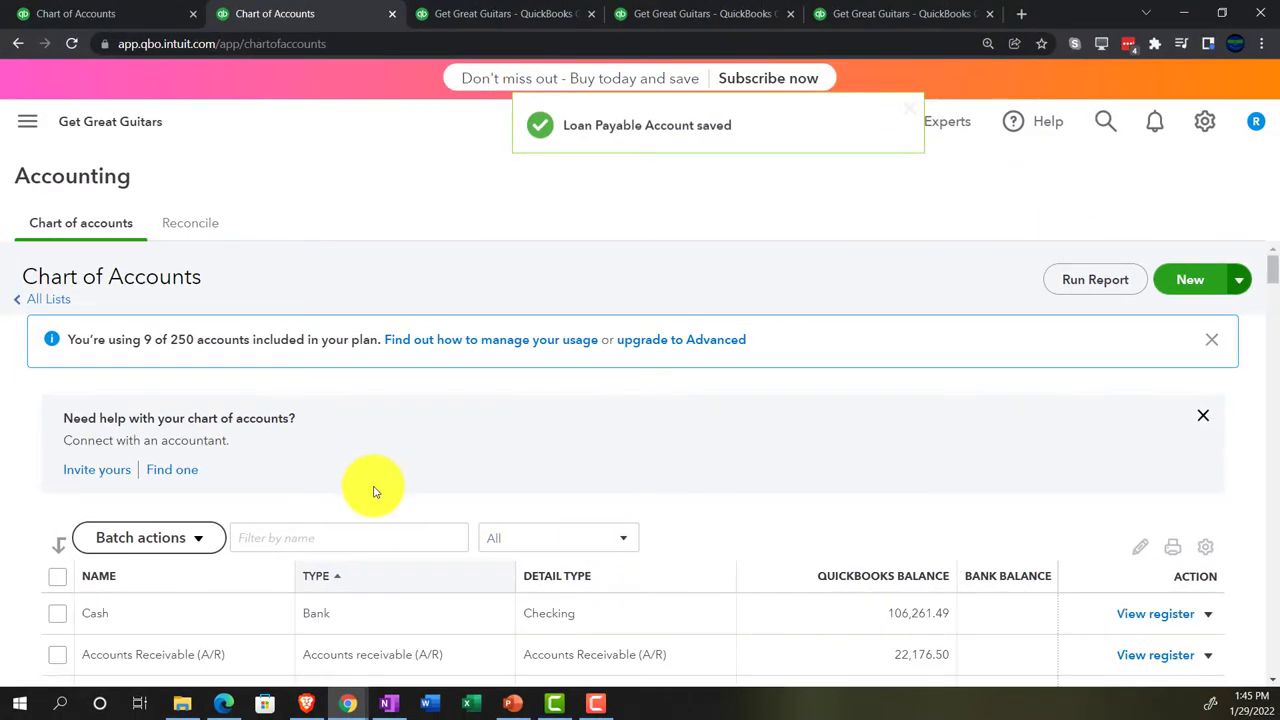
Step: Find the renamed Chase loan account among the Other Current Liabilities and open it for editing
{"action": "scroll", "coordinate": [373, 490], "scroll_direction": "down", "scroll_amount": 7}
{"action": "scroll", "coordinate": [373, 490], "scroll_direction": "down", "scroll_amount": 10}
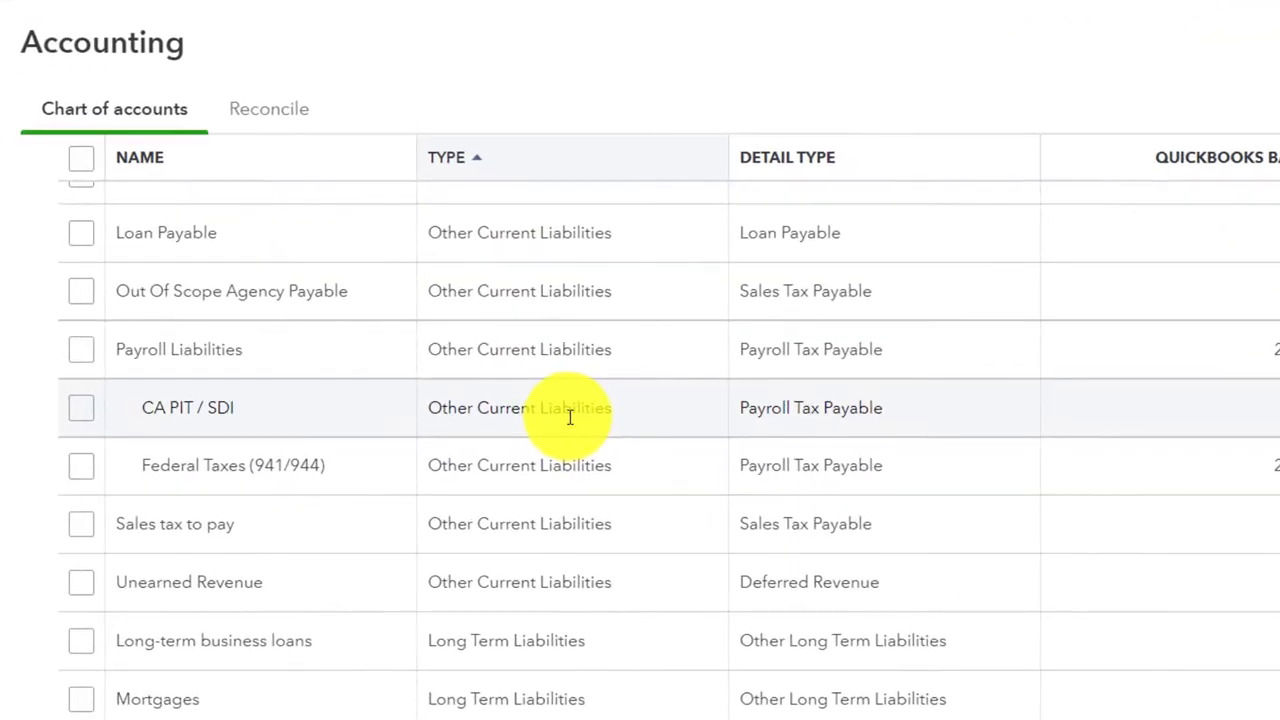
{"action": "scroll", "coordinate": [576, 380], "scroll_direction": "up", "scroll_amount": 1}
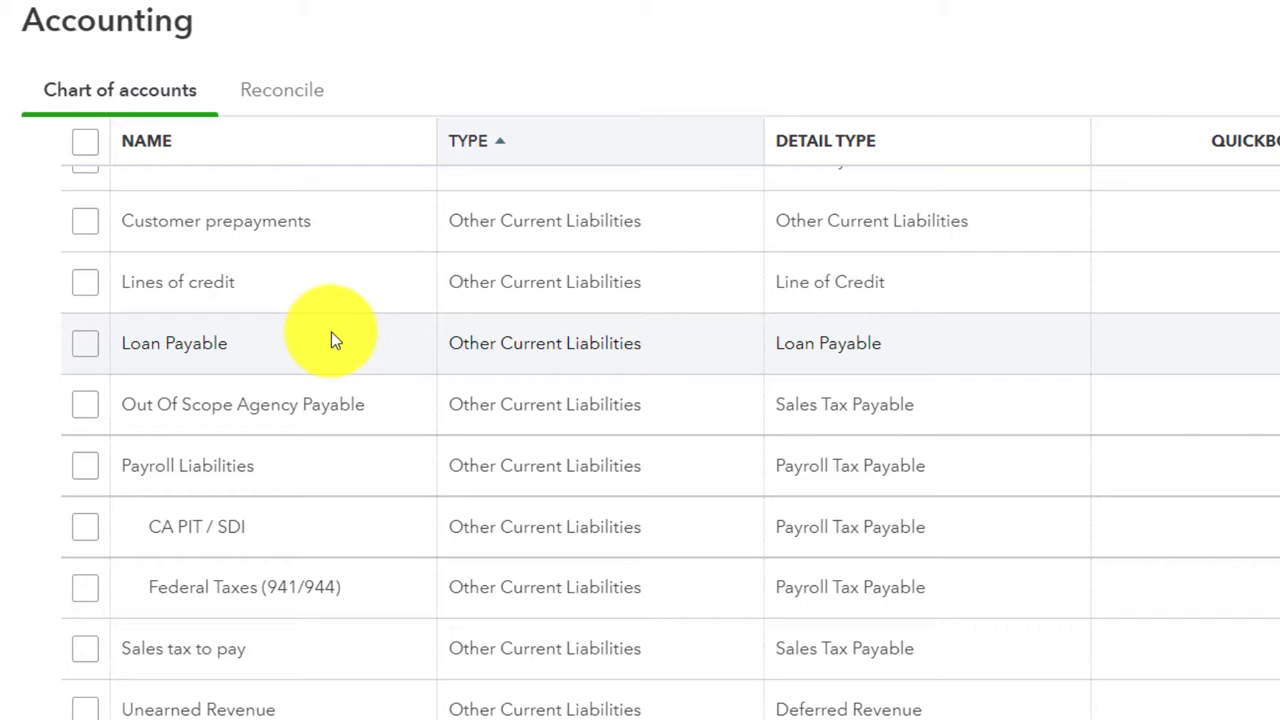
{"action": "scroll", "coordinate": [331, 340], "scroll_direction": "up", "scroll_amount": 1}
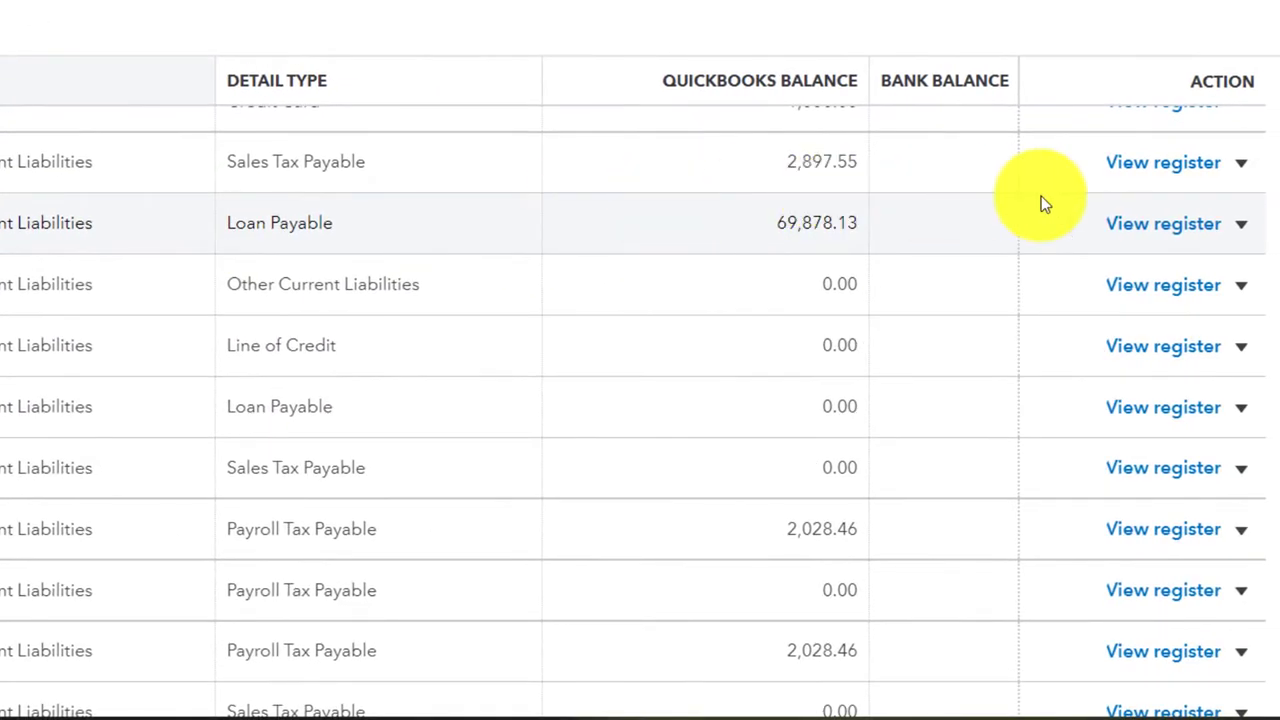
{"action": "left_click", "coordinate": [1241, 224]}
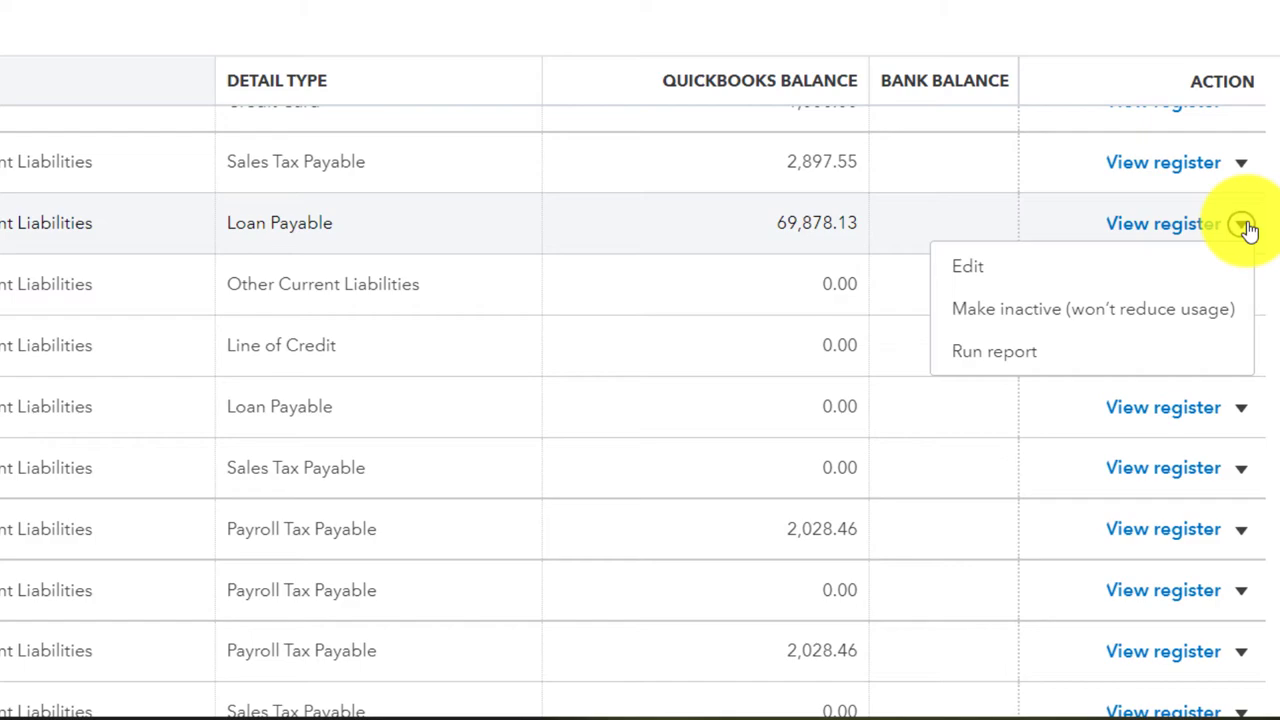
{"action": "left_click", "coordinate": [1068, 284]}
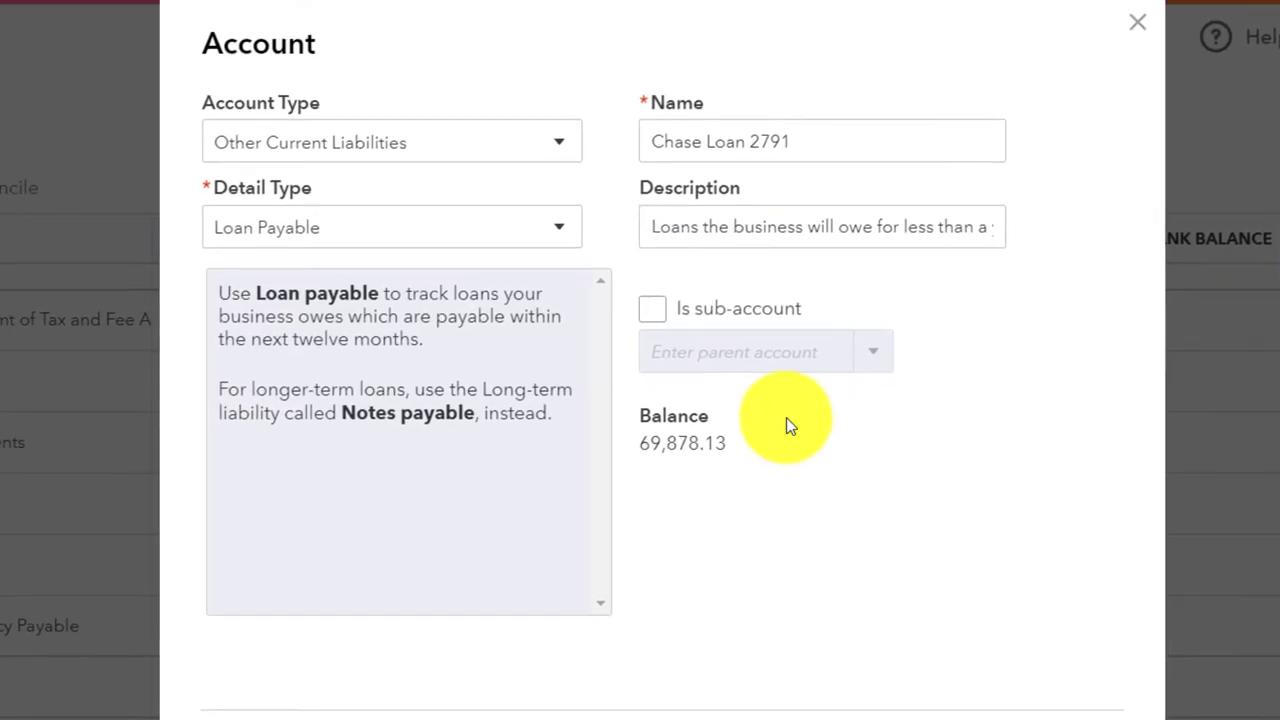
Step: Make the Chase loan account a sub-account of Loan Payable, and save and close it
{"action": "left_click", "coordinate": [651, 310]}
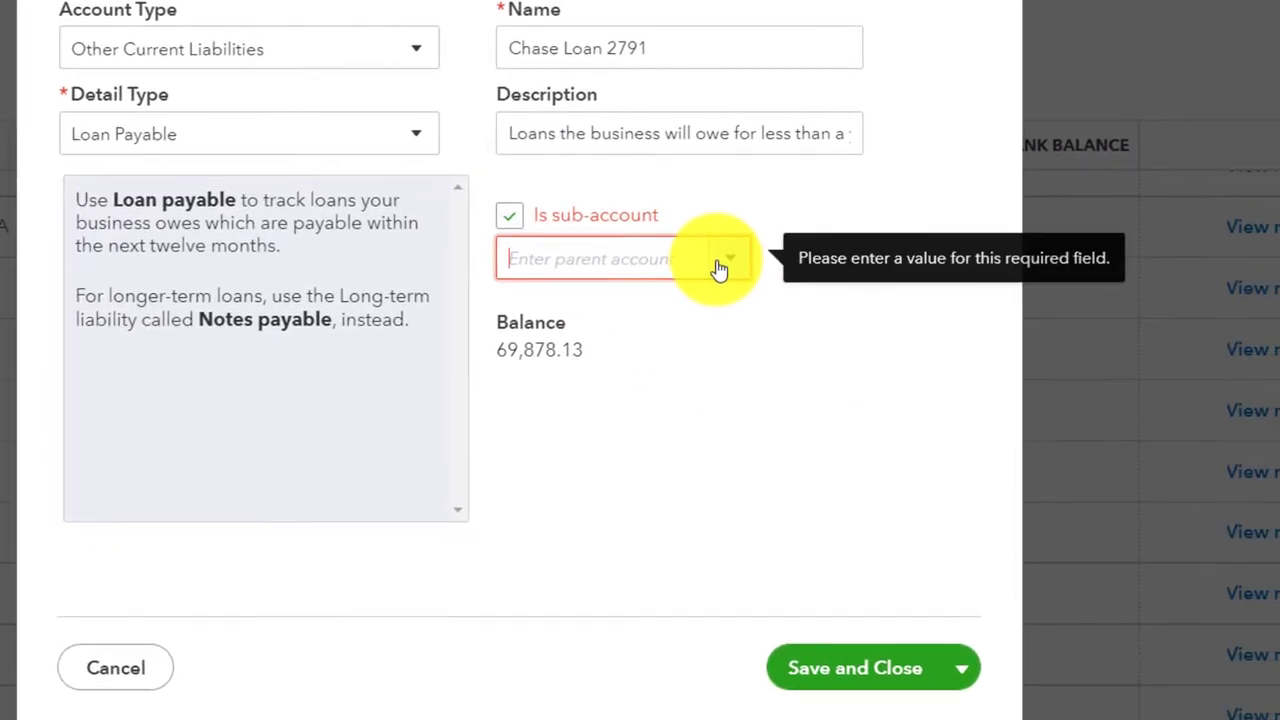
{"action": "left_click", "coordinate": [759, 353]}
{"action": "type", "text": "Loa"}
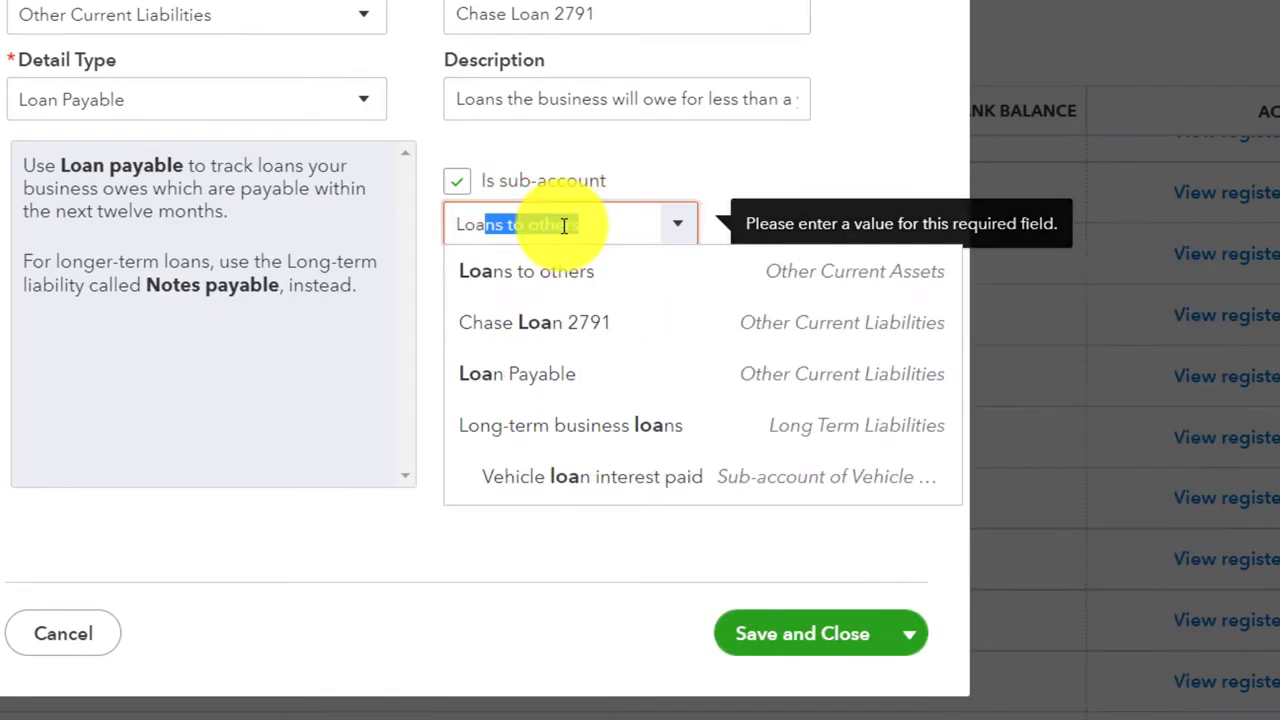
{"action": "type", "text": "n"}
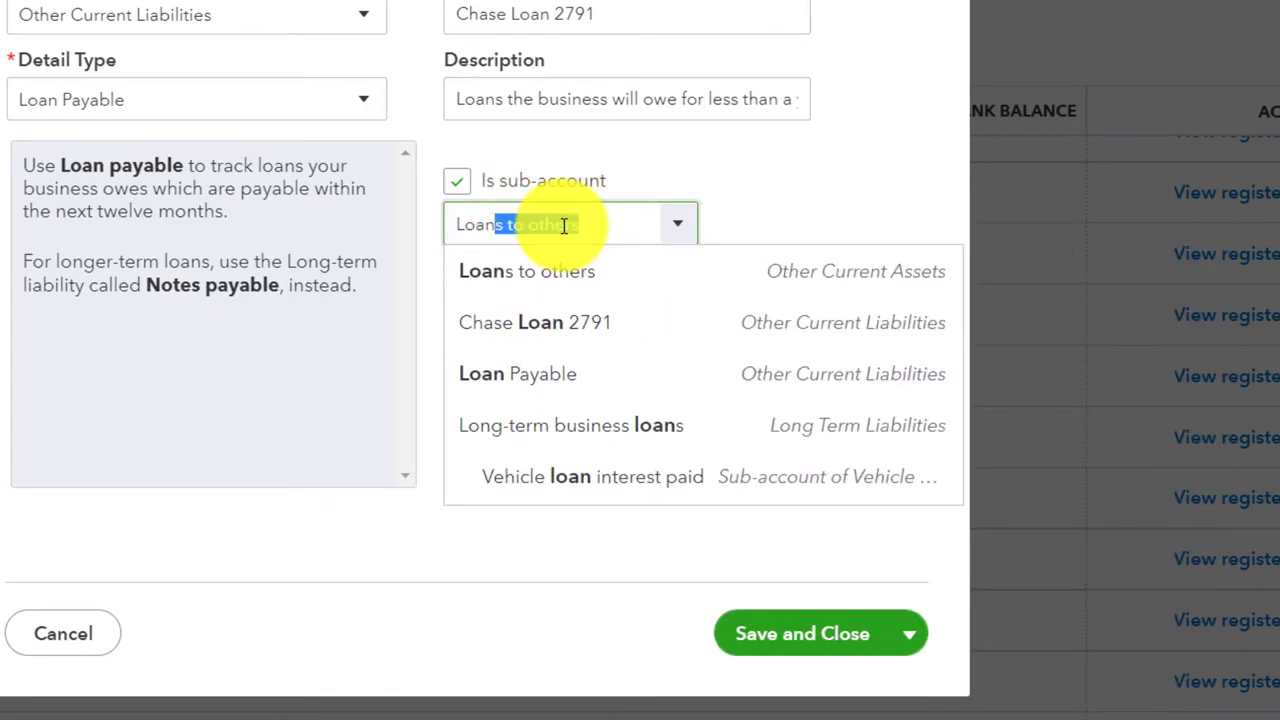
{"action": "left_click", "coordinate": [575, 374]}
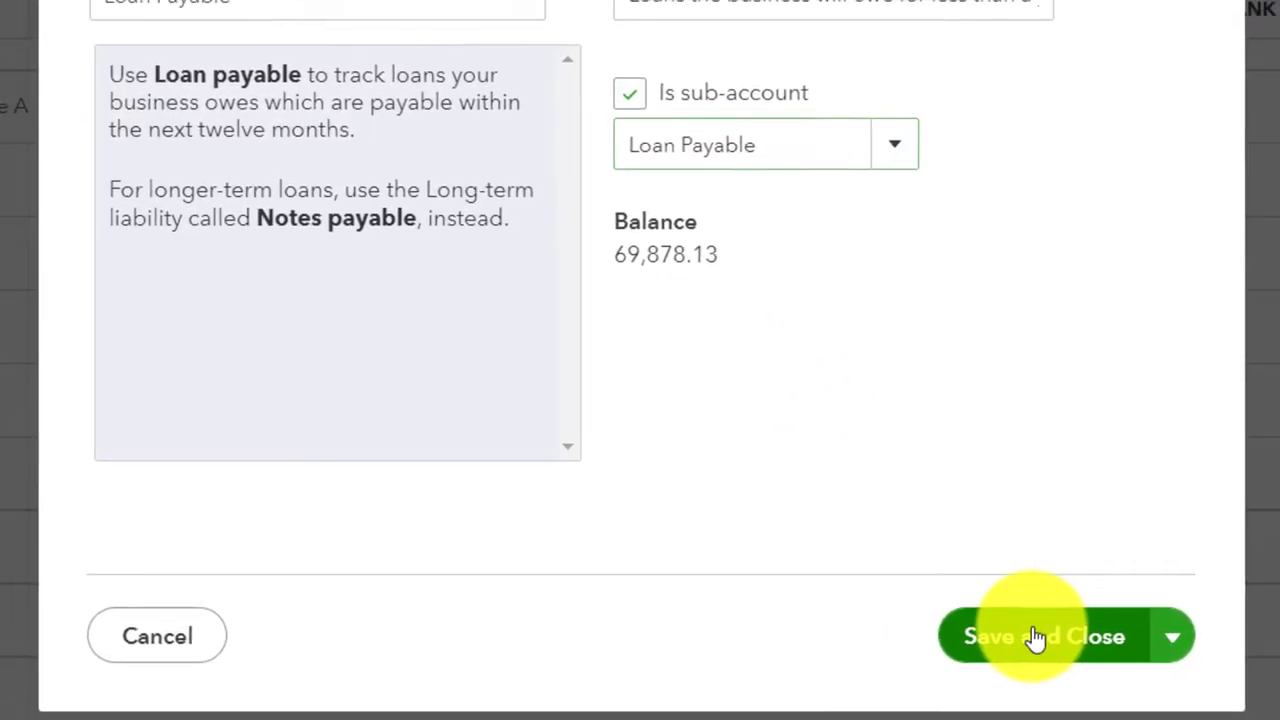
{"action": "left_click", "coordinate": [1036, 638]}
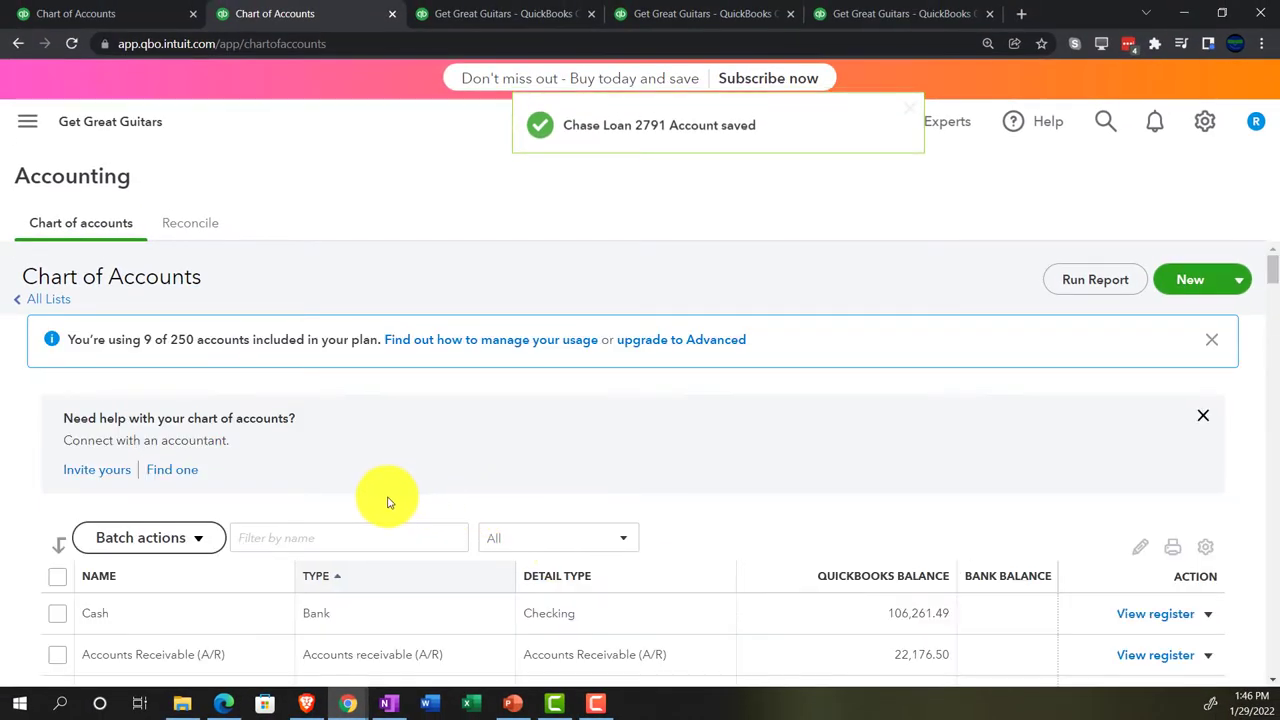
Step: Look through the Other Current Liabilities to check how the Chase loan is nested under Loan Payable and how their balances compare
{"action": "scroll", "coordinate": [371, 509], "scroll_direction": "down", "scroll_amount": 10}
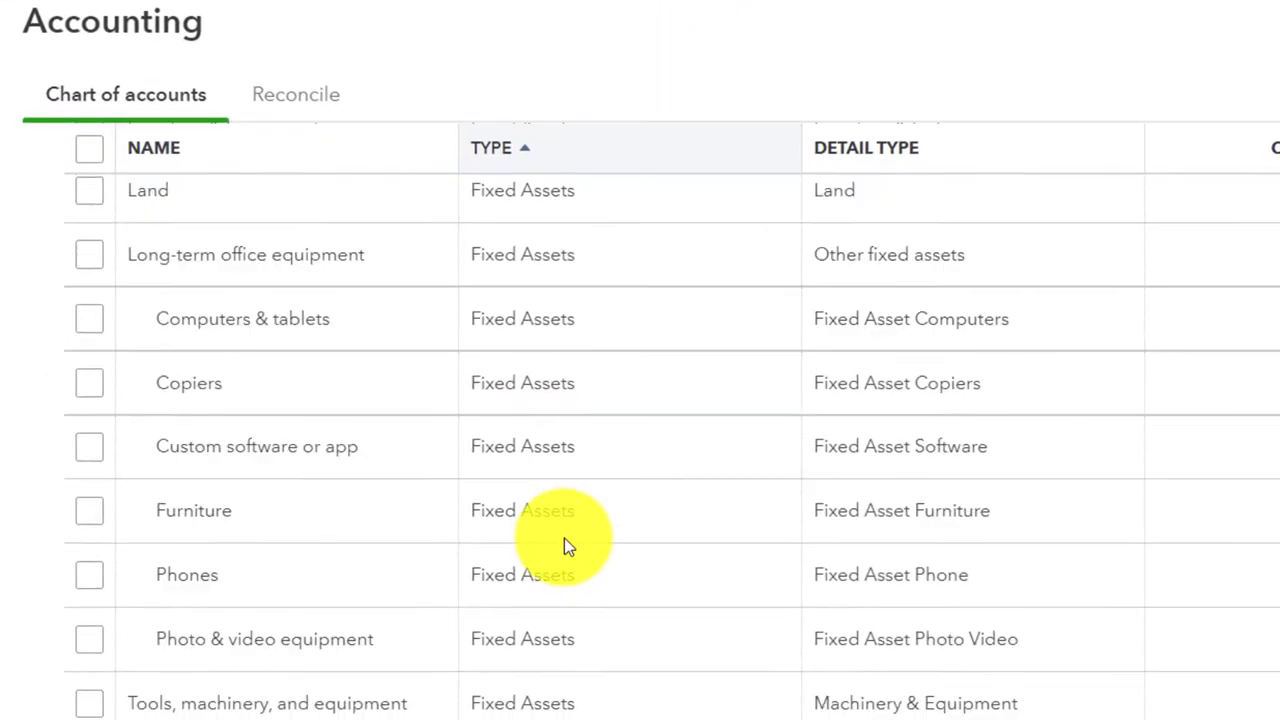
{"action": "scroll", "coordinate": [564, 538], "scroll_direction": "down", "scroll_amount": 3}
{"action": "scroll", "coordinate": [671, 449], "scroll_direction": "down", "scroll_amount": 1}
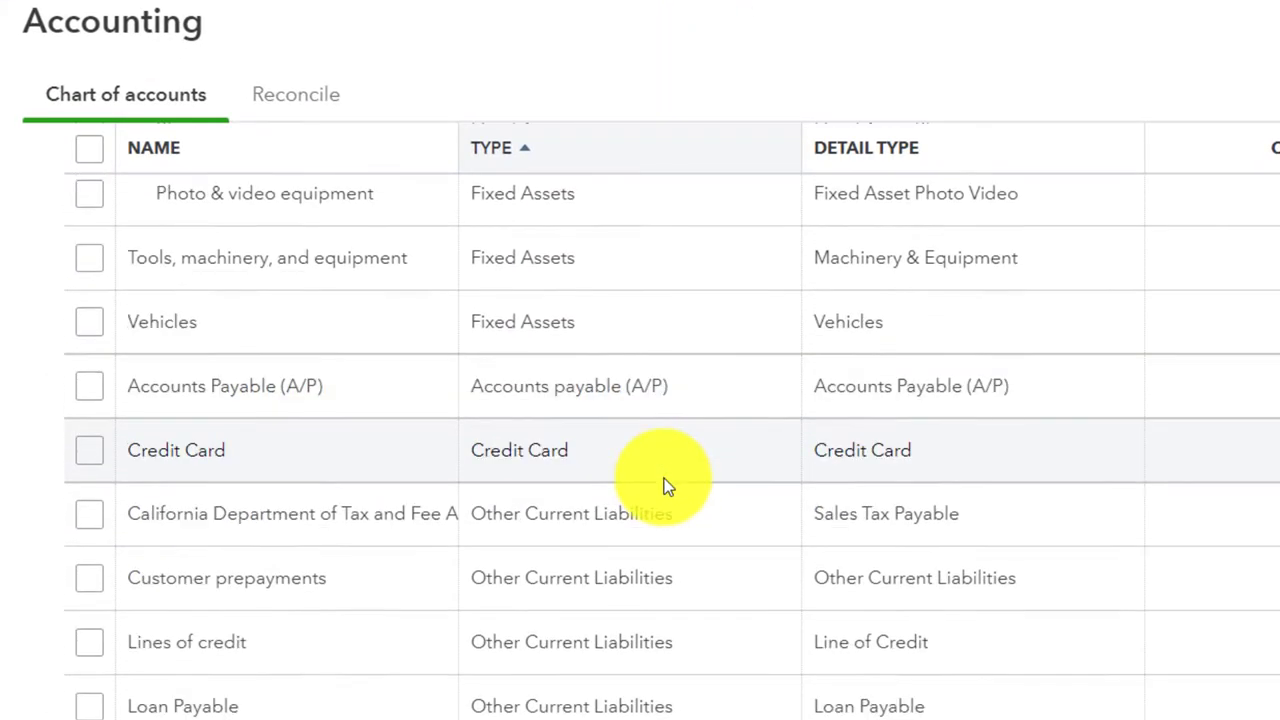
{"action": "scroll", "coordinate": [664, 479], "scroll_direction": "down", "scroll_amount": 10}
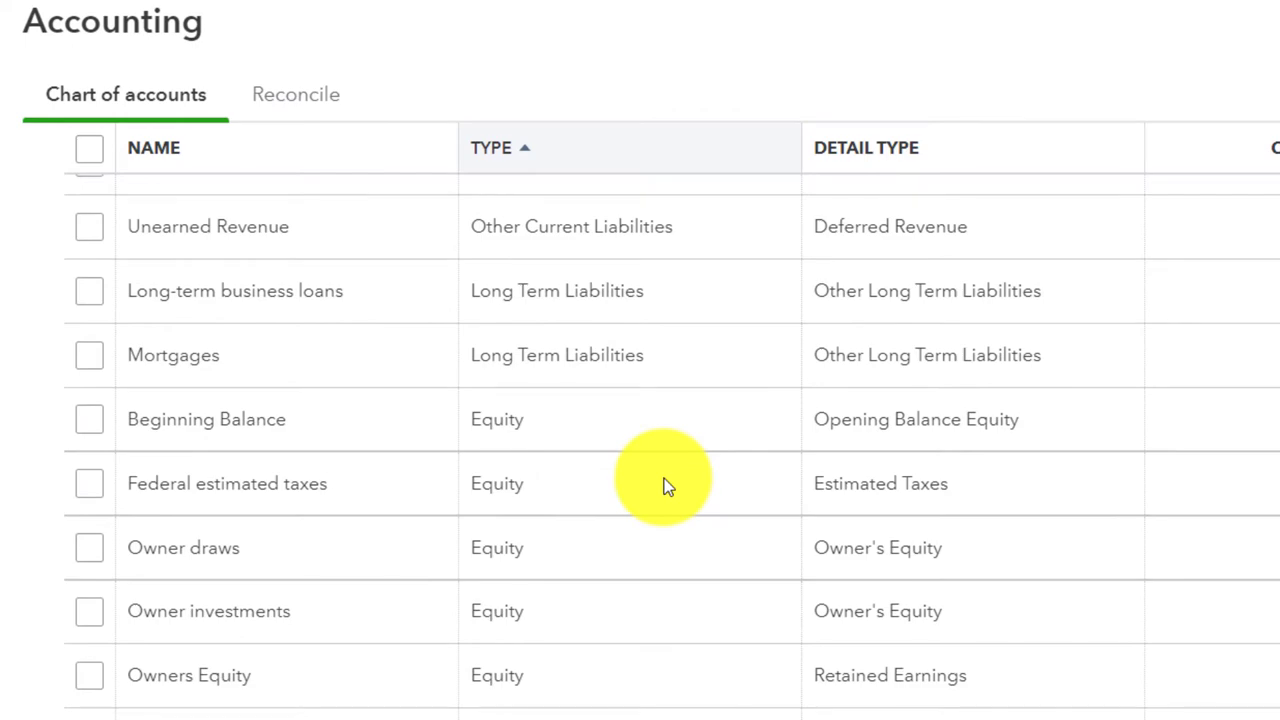
{"action": "scroll", "coordinate": [664, 478], "scroll_direction": "up", "scroll_amount": 5}
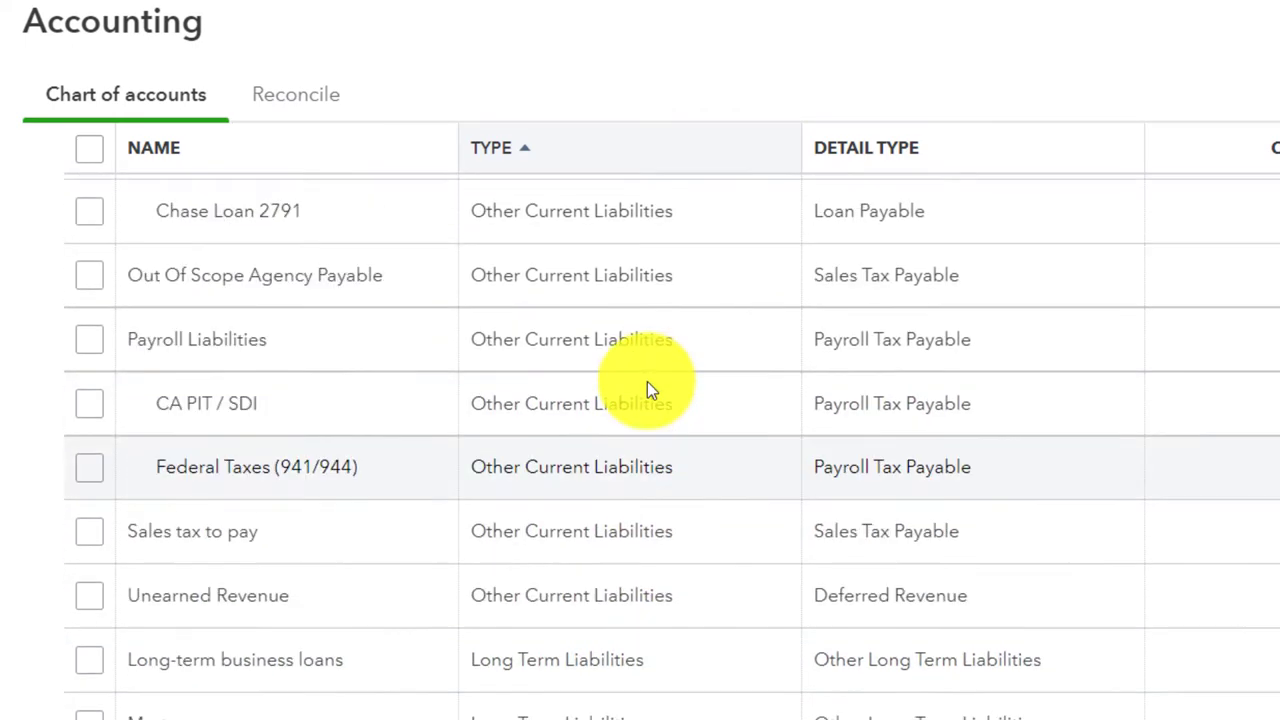
{"action": "scroll", "coordinate": [646, 381], "scroll_direction": "up", "scroll_amount": 2}
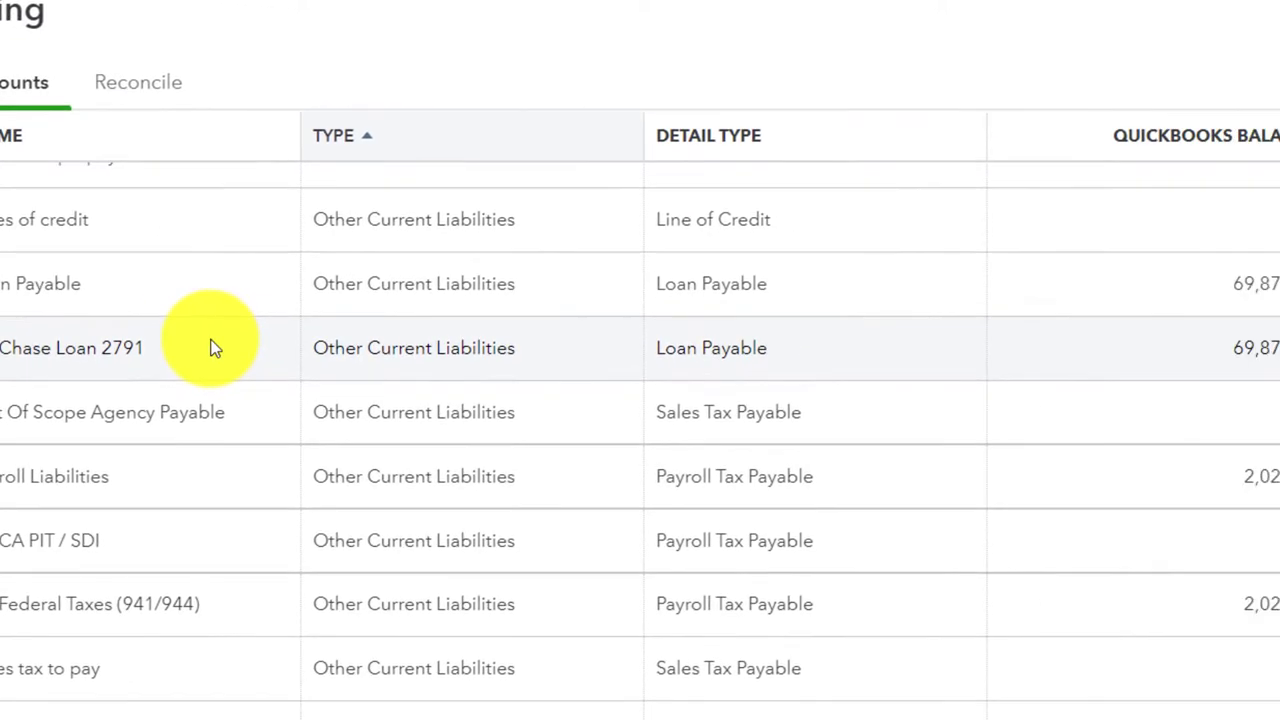
Step: Start a new account with Other Current Liabilities as its account type and Loan Payable as its detail type
{"action": "scroll", "coordinate": [1279, 361], "scroll_direction": "up", "scroll_amount": 5}
{"action": "scroll", "coordinate": [808, 305], "scroll_direction": "up", "scroll_amount": 10}
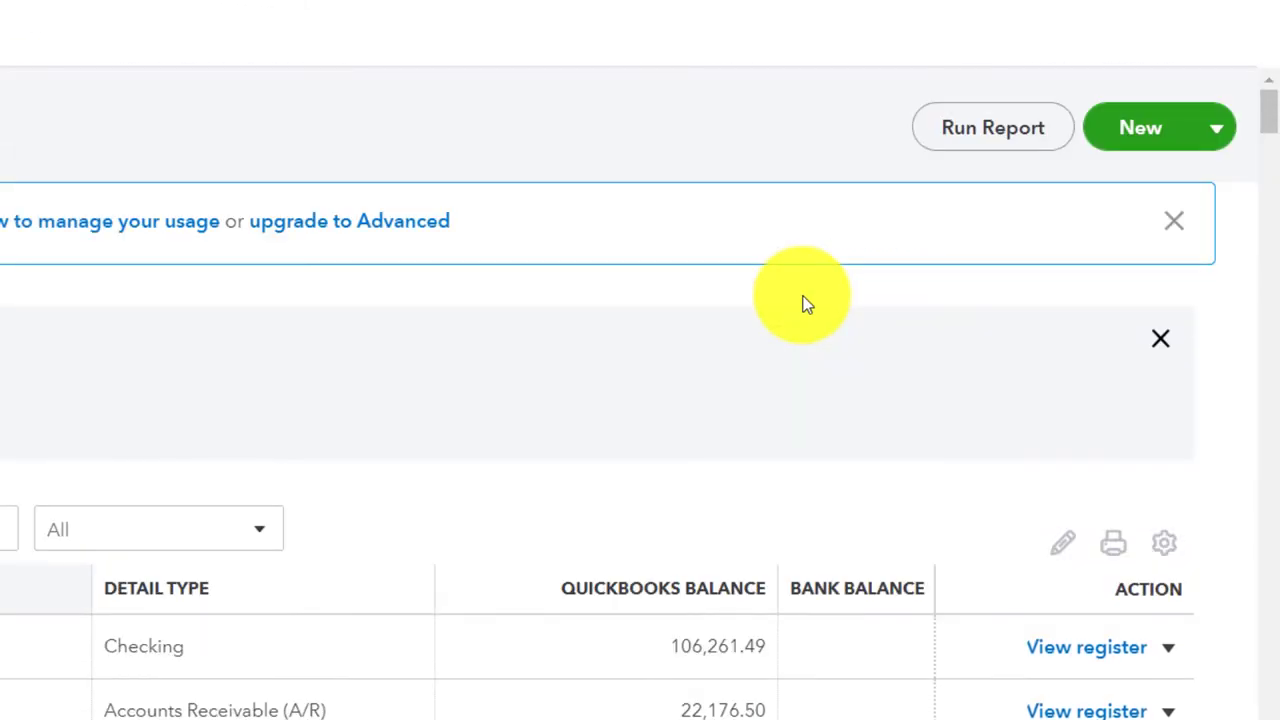
{"action": "left_click", "coordinate": [1133, 132]}
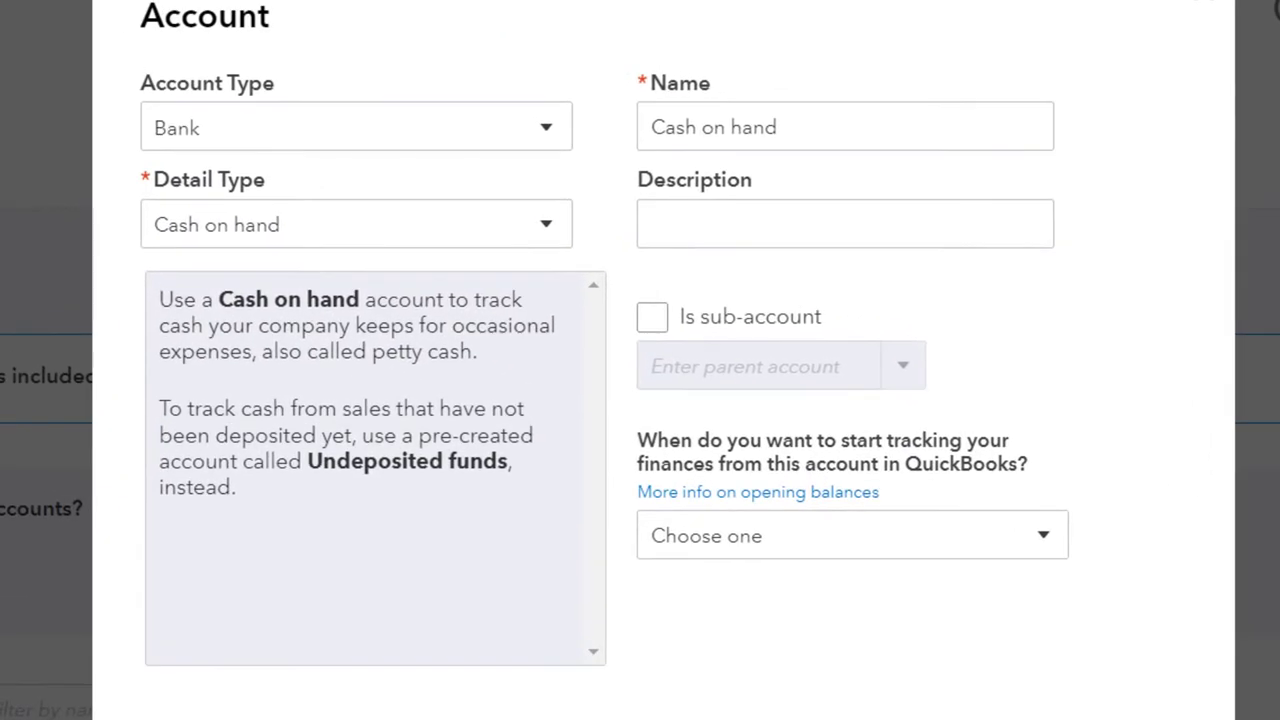
{"action": "left_click", "coordinate": [555, 130]}
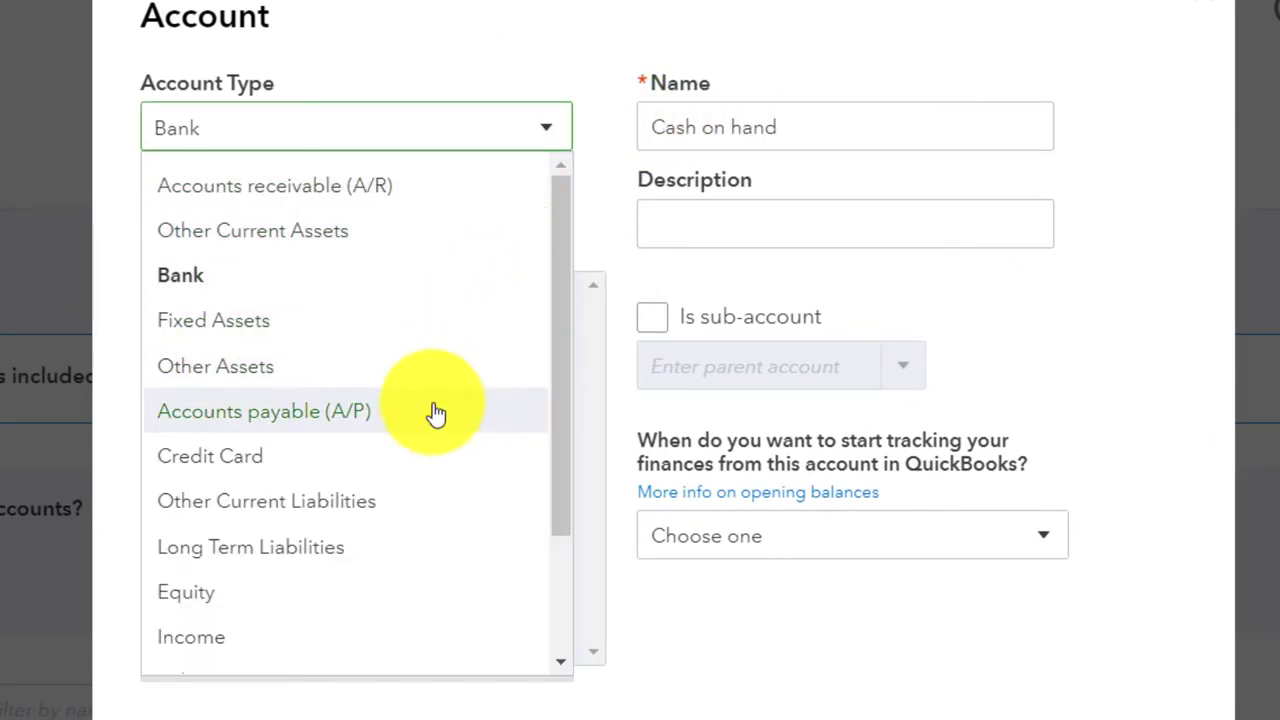
{"action": "left_click", "coordinate": [415, 503]}
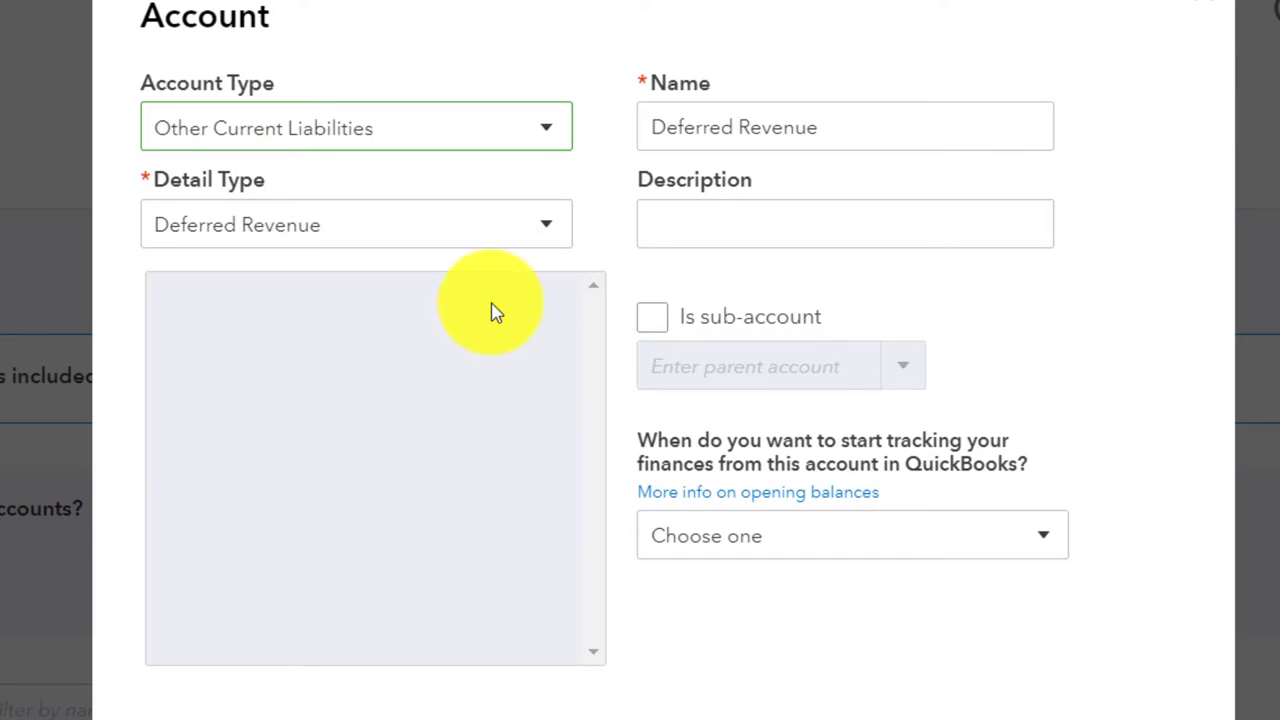
{"action": "left_click", "coordinate": [534, 238]}
{"action": "left_click", "coordinate": [391, 455]}
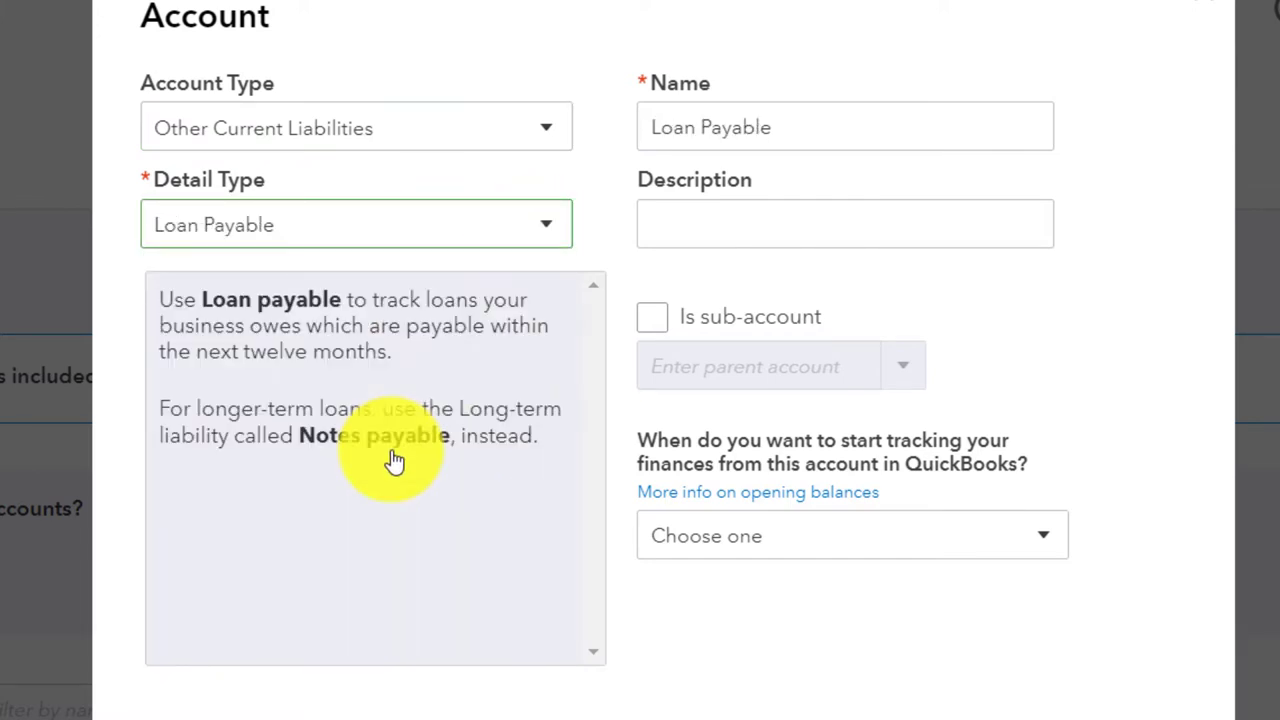
Step: Name the new account "B of A Loan" followed by the loan's identifying number, and save and close it
{"action": "left_click_drag", "start_coordinate": [814, 137], "coordinate": [571, 120]}
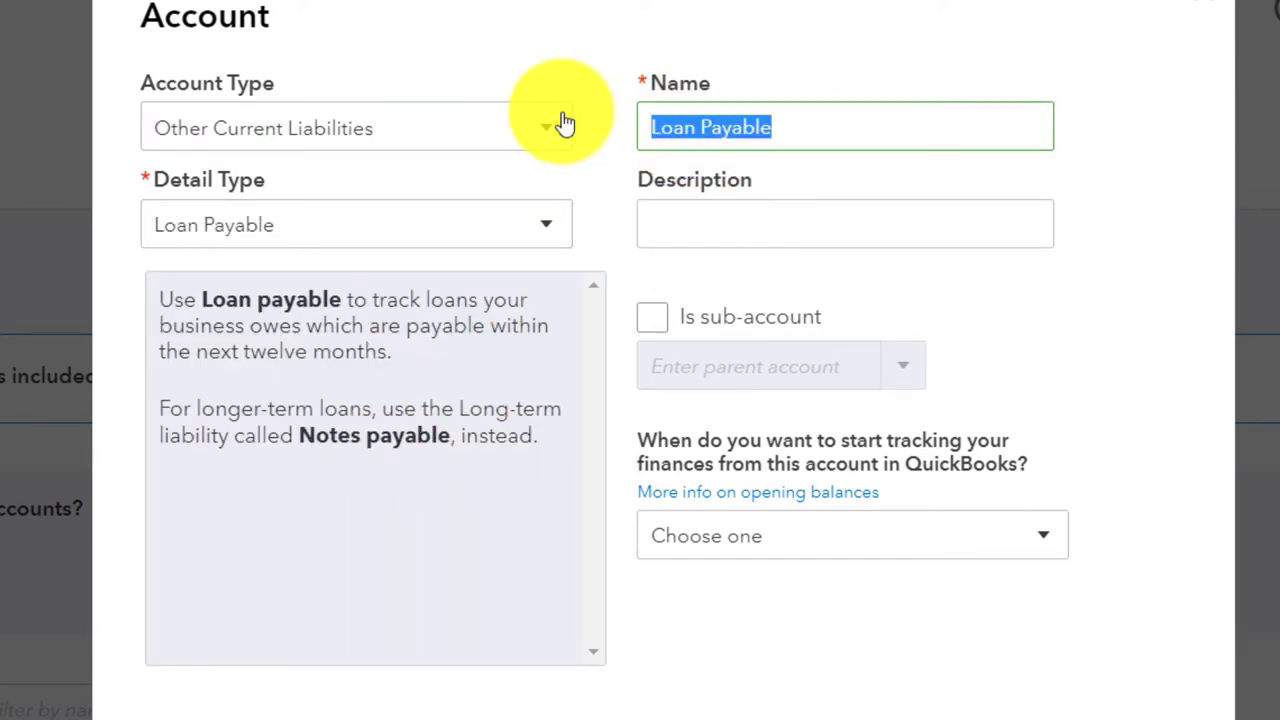
{"action": "type", "text": "B of"}
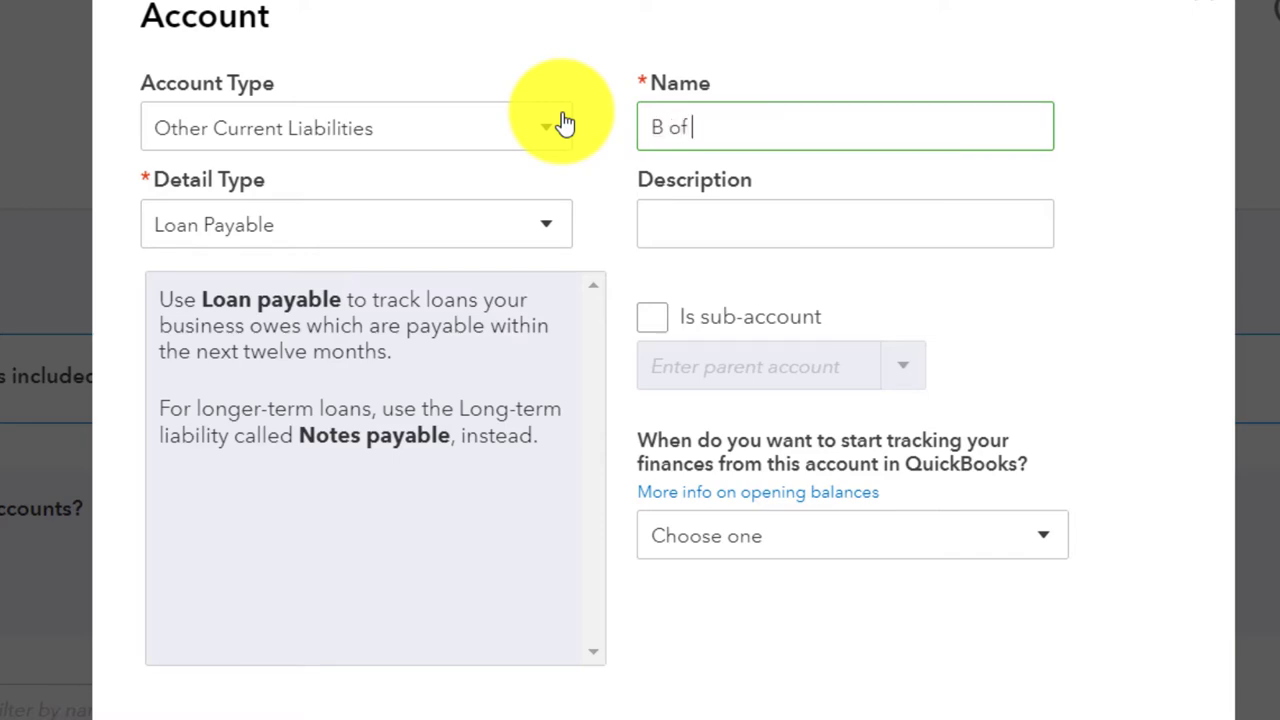
{"action": "type", "text": " A Loan 5574"}
{"action": "key", "text": "Tab"}
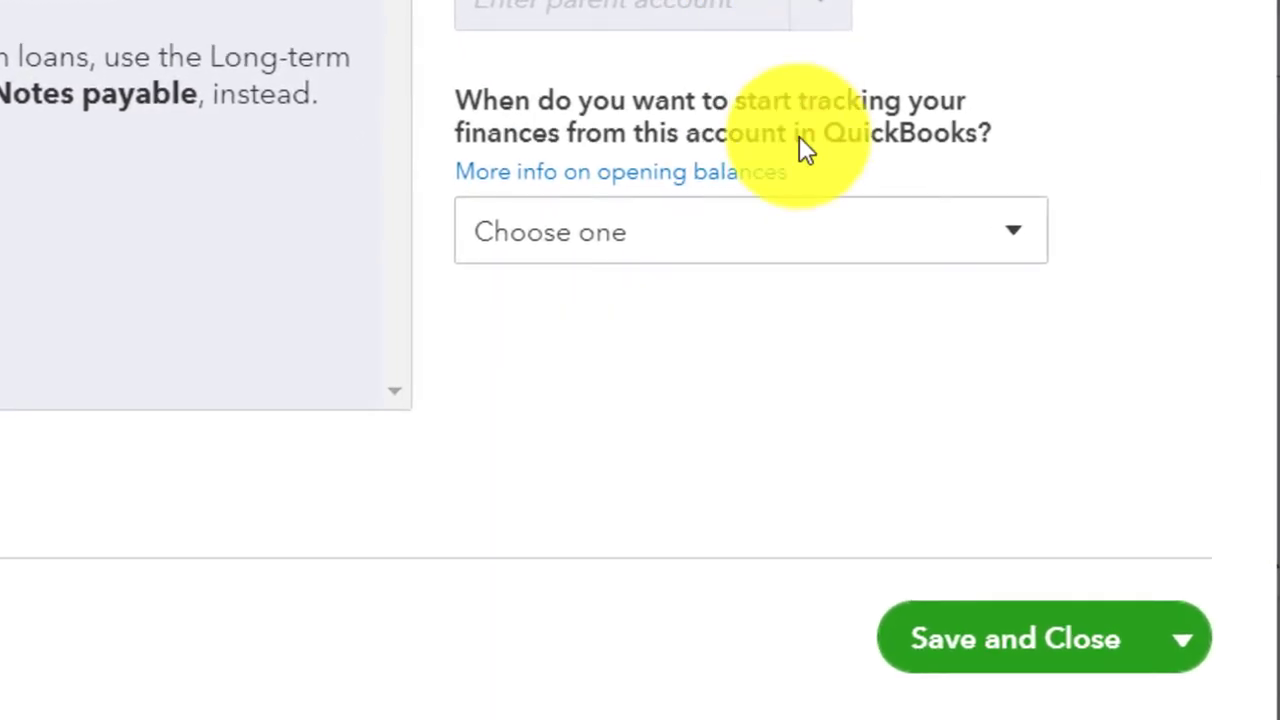
{"action": "left_click", "coordinate": [1014, 640]}
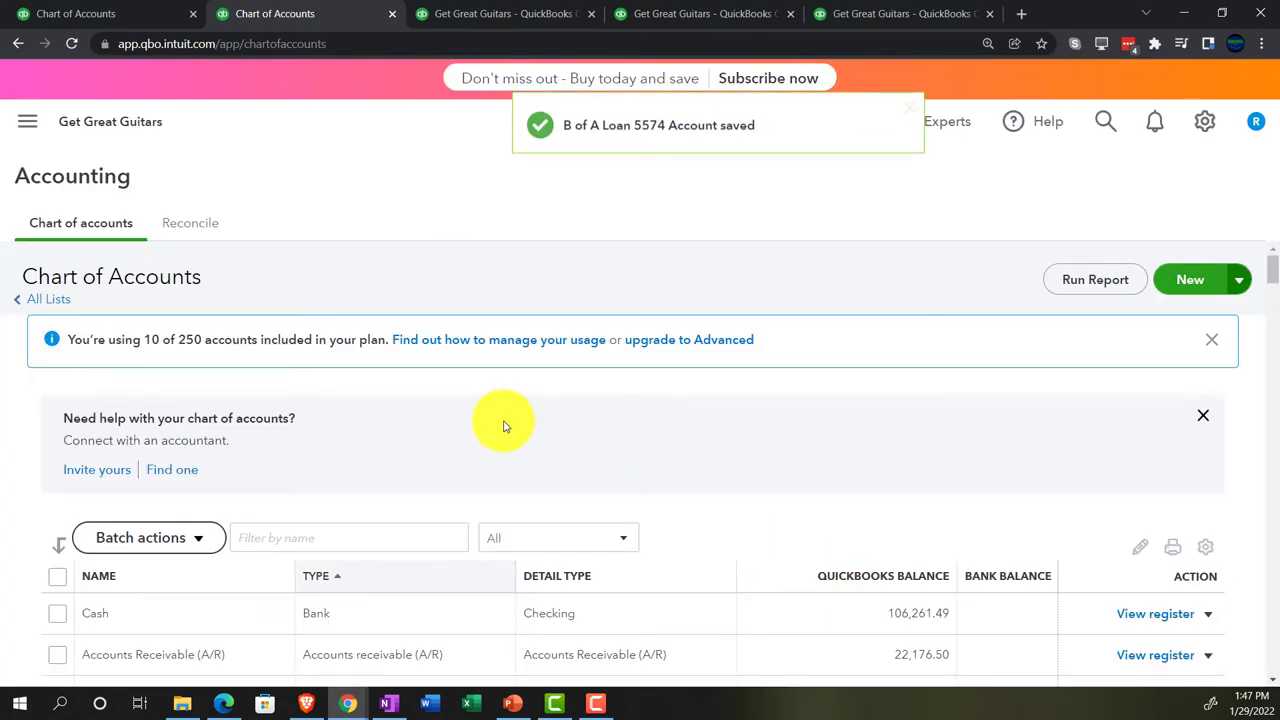
Step: Find the new B of A loan account among the Other Current Liabilities and open it for editing
{"action": "scroll", "coordinate": [497, 447], "scroll_direction": "down", "scroll_amount": 8}
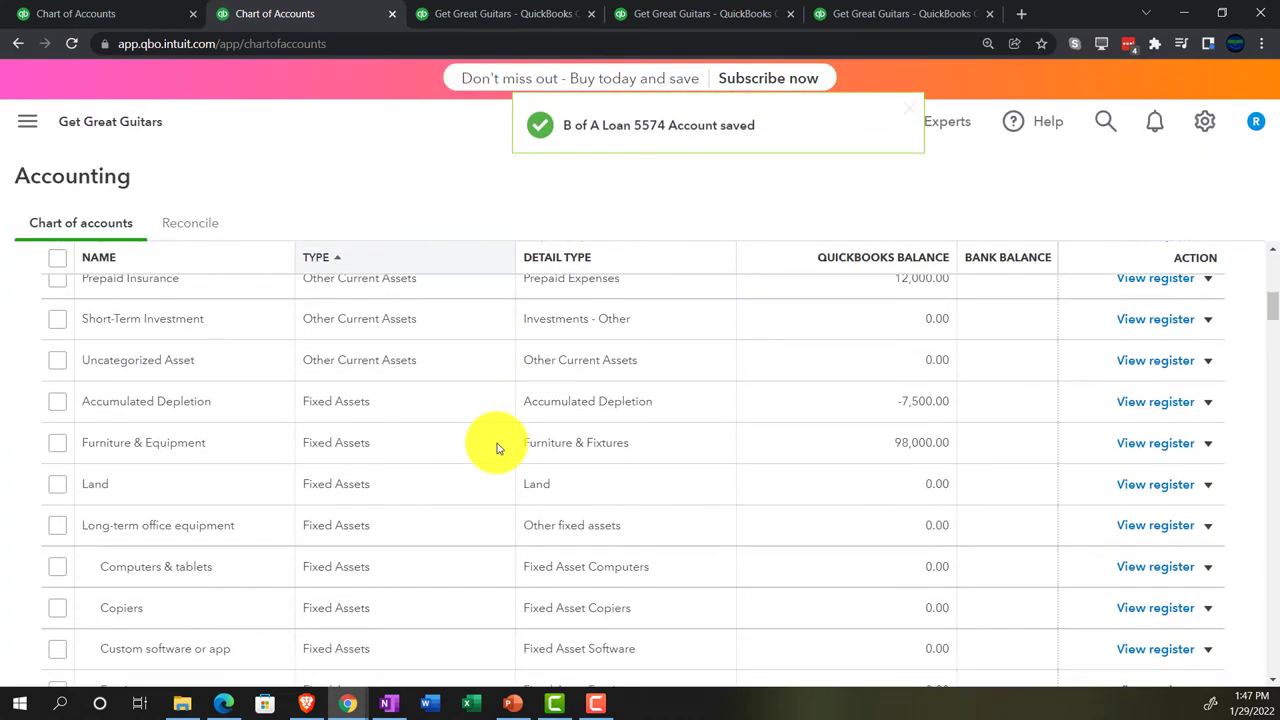
{"action": "scroll", "coordinate": [497, 447], "scroll_direction": "down", "scroll_amount": 5}
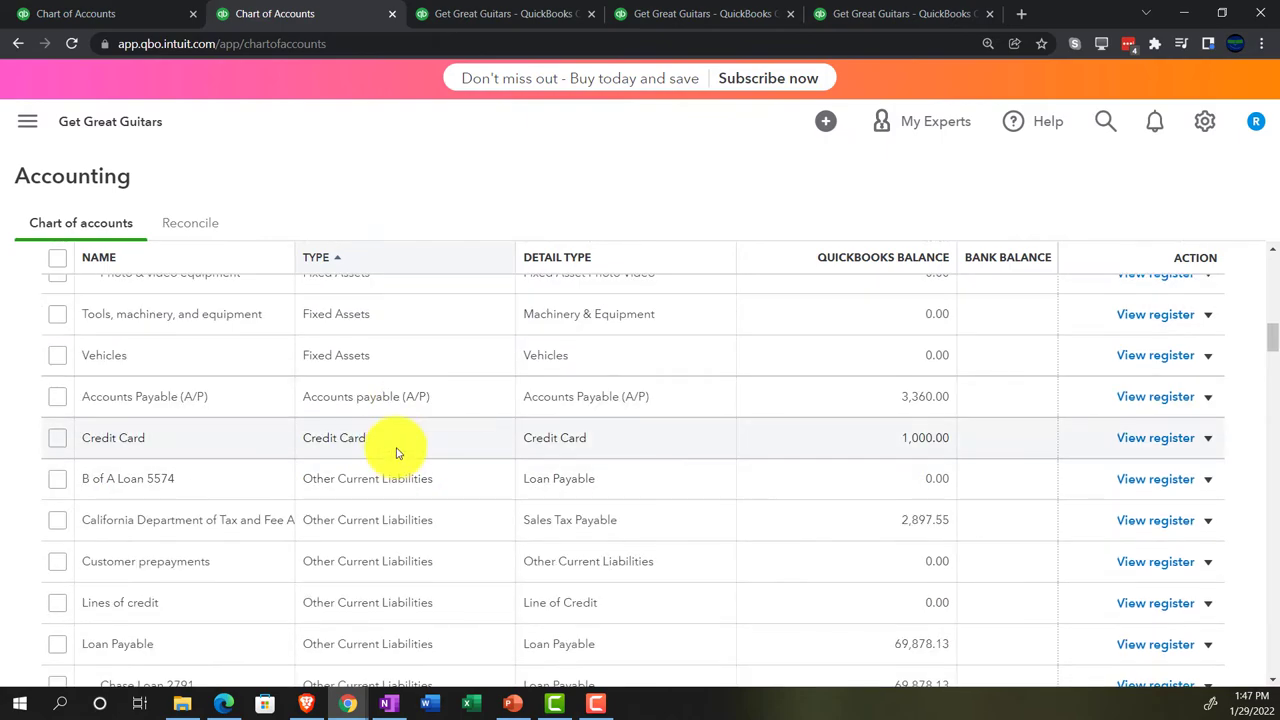
{"action": "scroll", "coordinate": [400, 457], "scroll_direction": "down", "scroll_amount": 1}
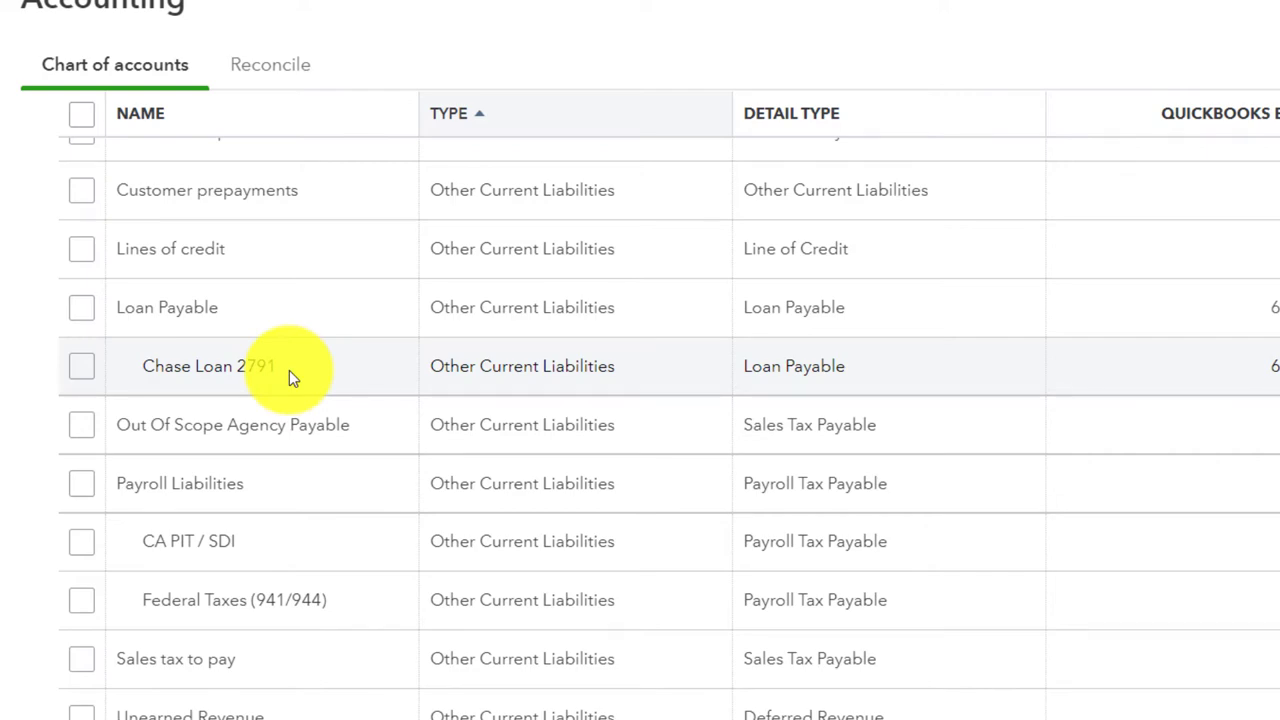
{"action": "scroll", "coordinate": [289, 370], "scroll_direction": "up", "scroll_amount": 3}
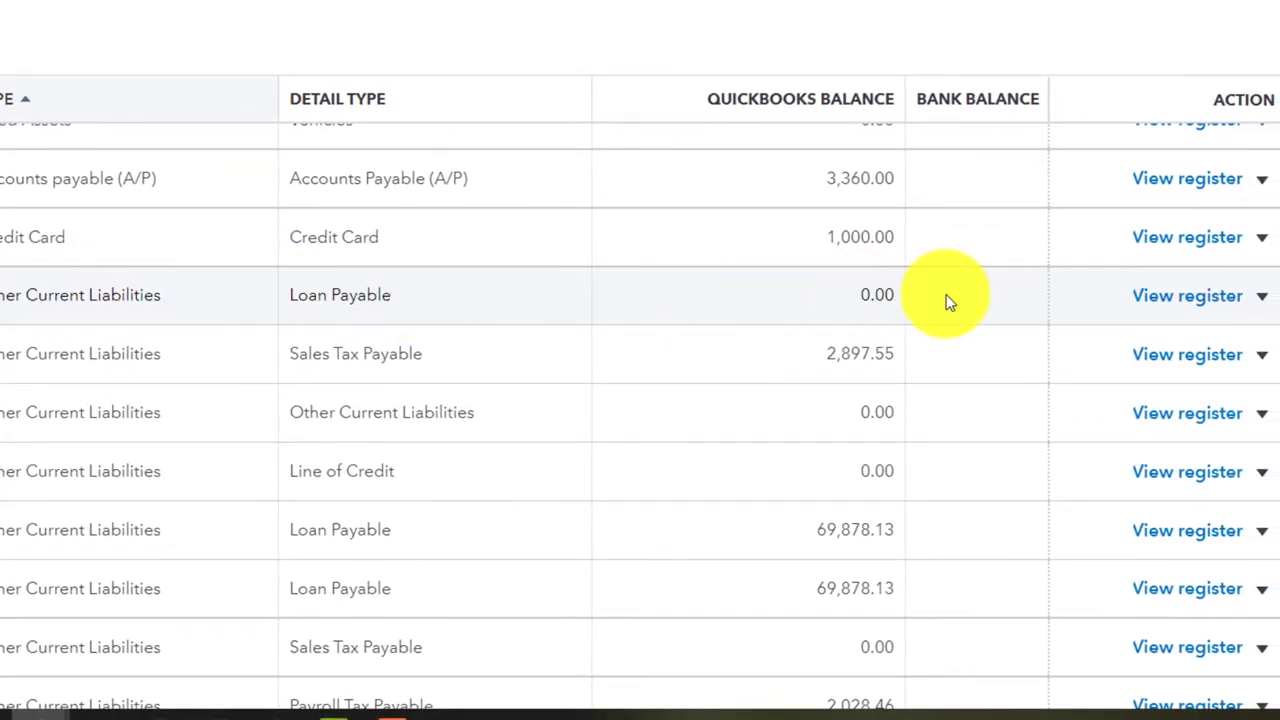
{"action": "left_click", "coordinate": [1260, 296]}
{"action": "left_click", "coordinate": [1168, 336]}
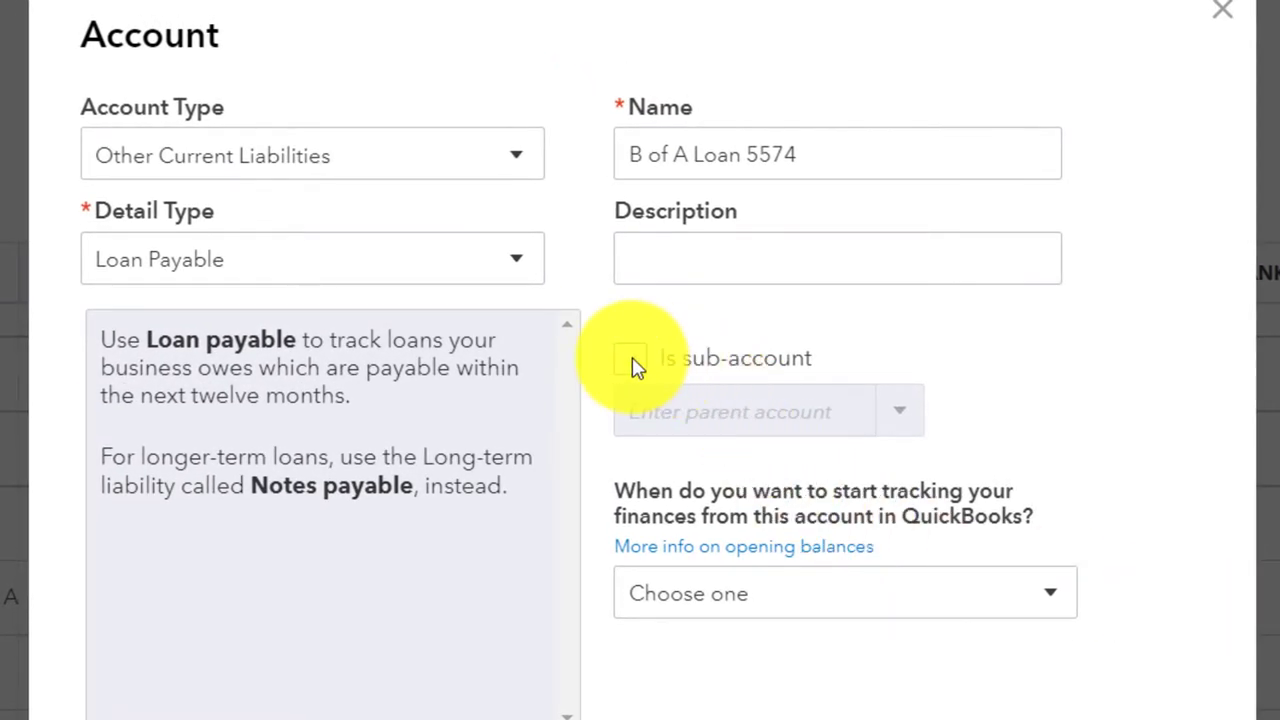
Step: Make the B of A loan account a sub-account of Loan Payable, save it, and check its place in the account list
{"action": "left_click", "coordinate": [636, 366]}
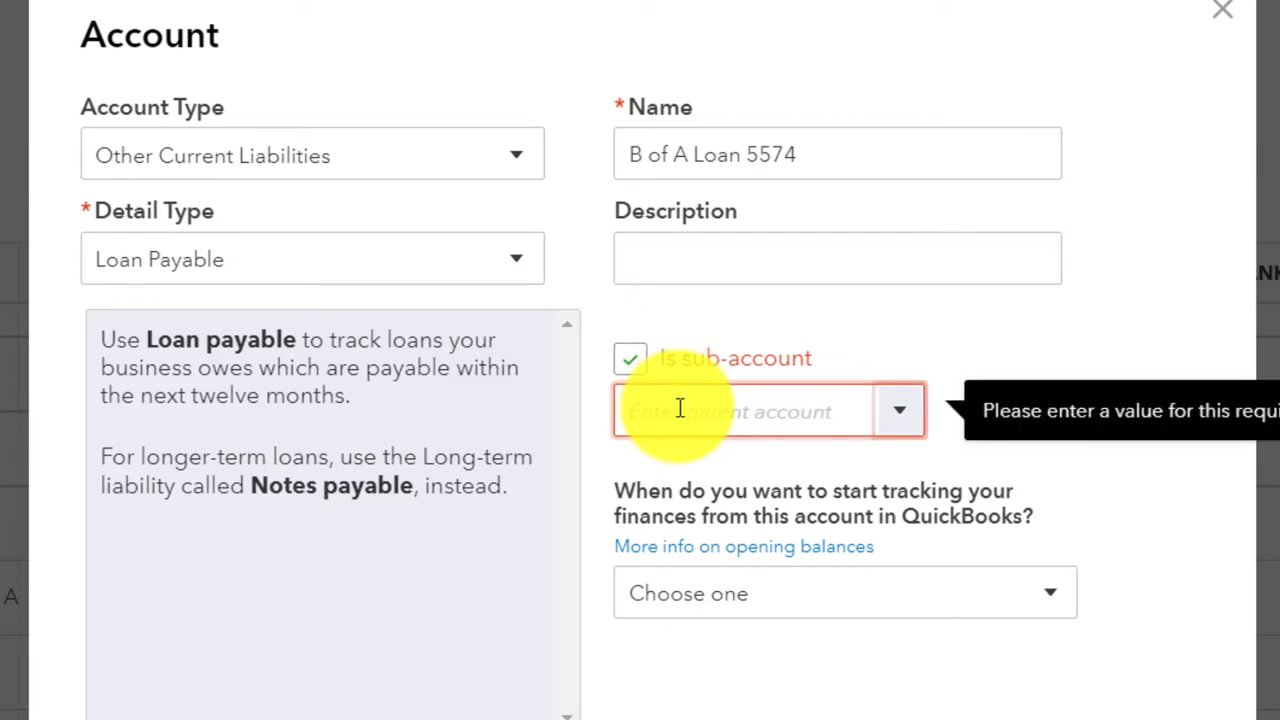
{"action": "left_click", "coordinate": [680, 408]}
{"action": "type", "text": "Loans to others"}
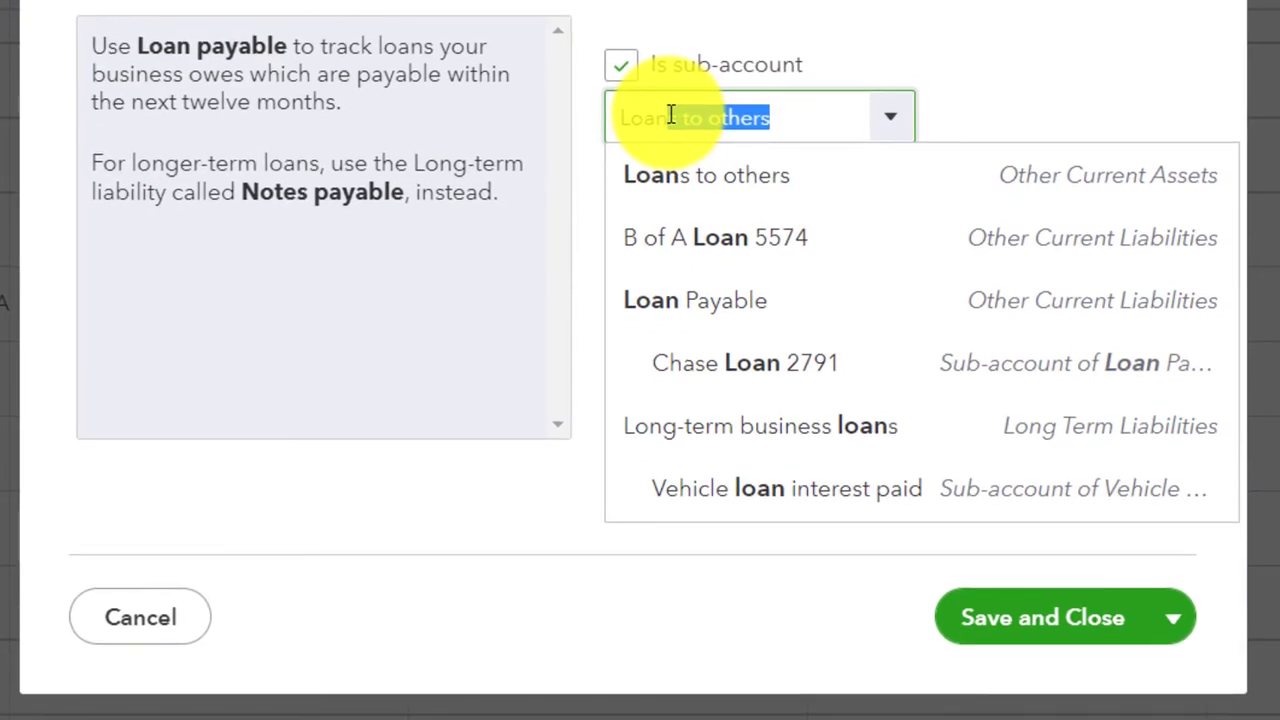
{"action": "key", "text": "Down"}
{"action": "key", "text": "Down"}
{"action": "key", "text": "Down"}
{"action": "key", "text": "Return"}
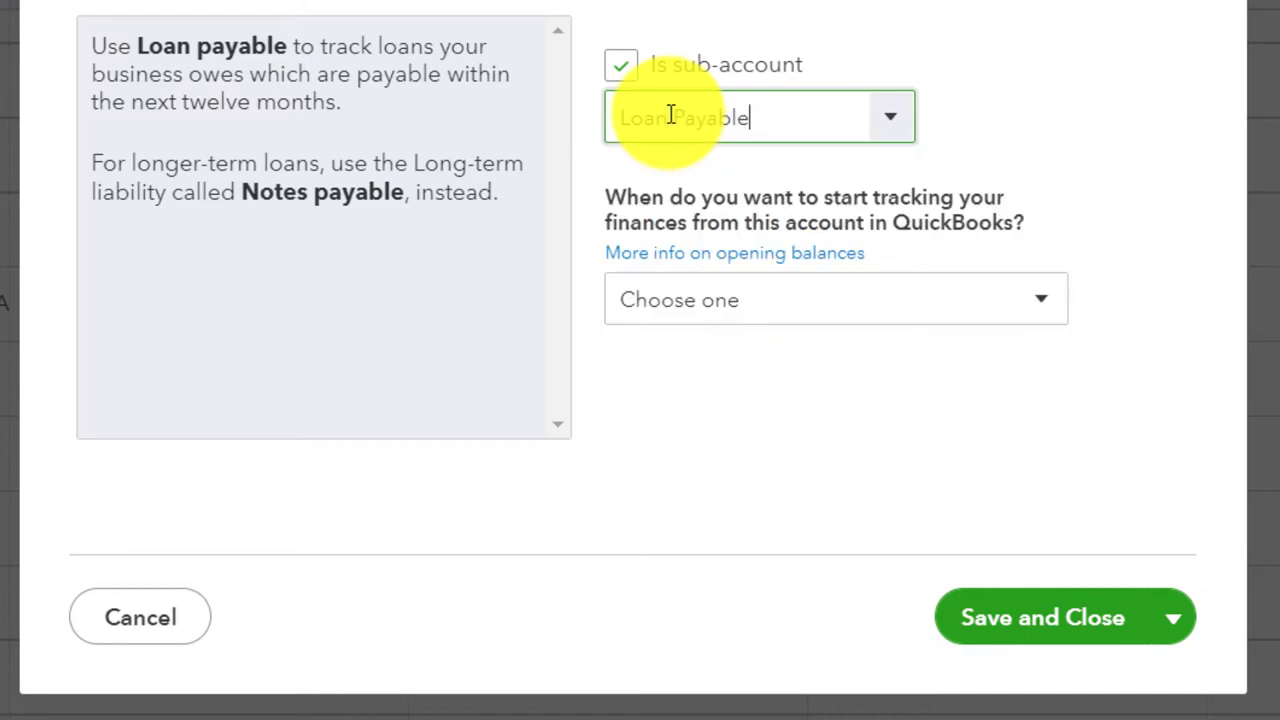
{"action": "left_click", "coordinate": [1040, 619]}
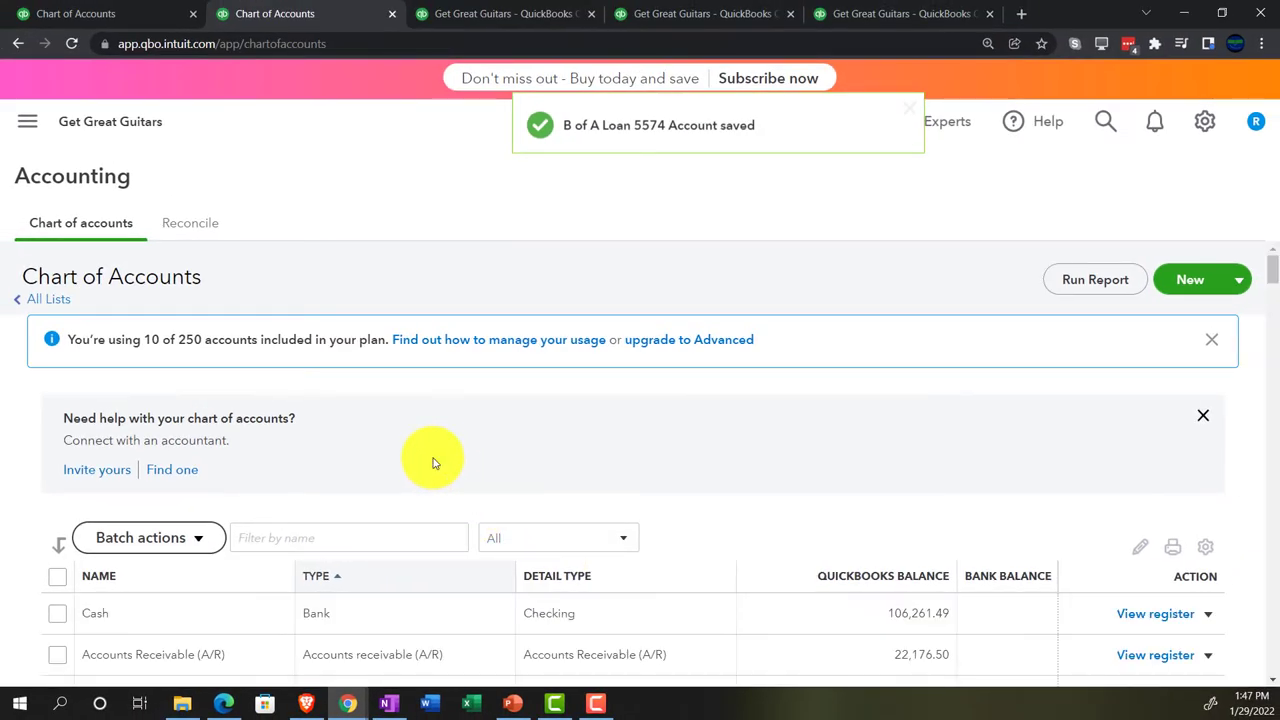
{"action": "scroll", "coordinate": [425, 500], "scroll_direction": "down", "scroll_amount": 10}
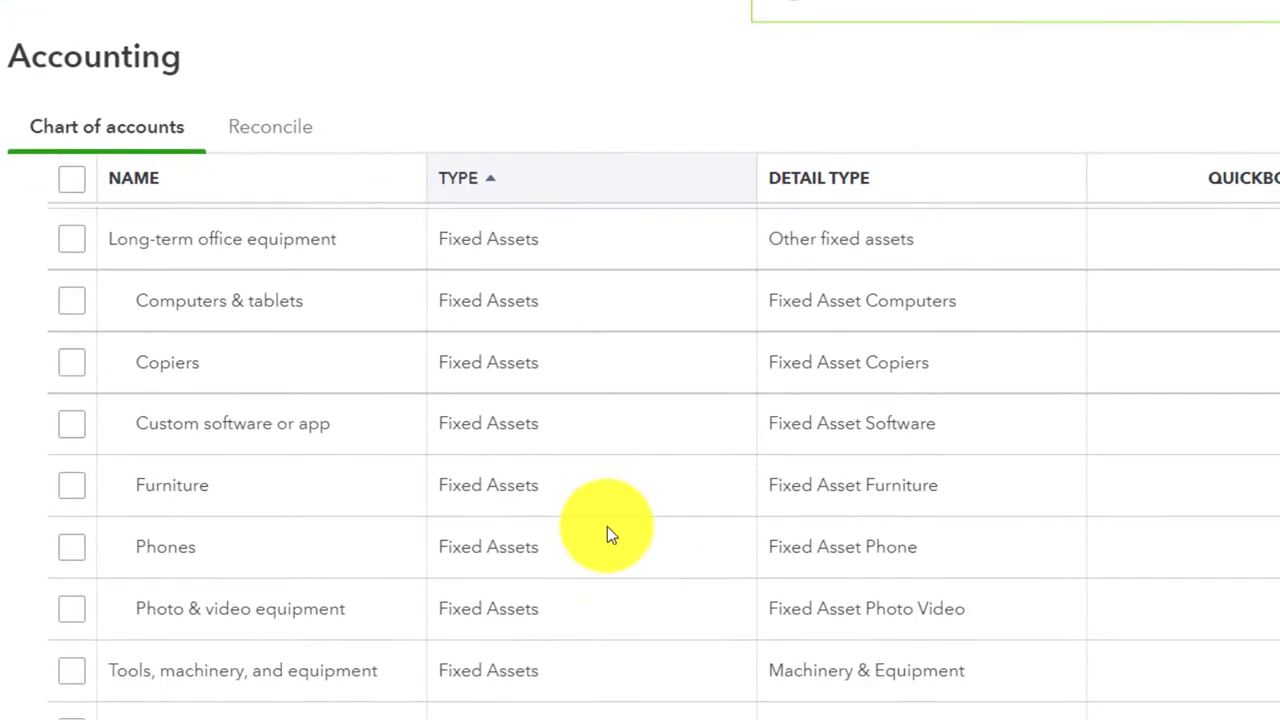
{"action": "scroll", "coordinate": [607, 526], "scroll_direction": "down", "scroll_amount": 10}
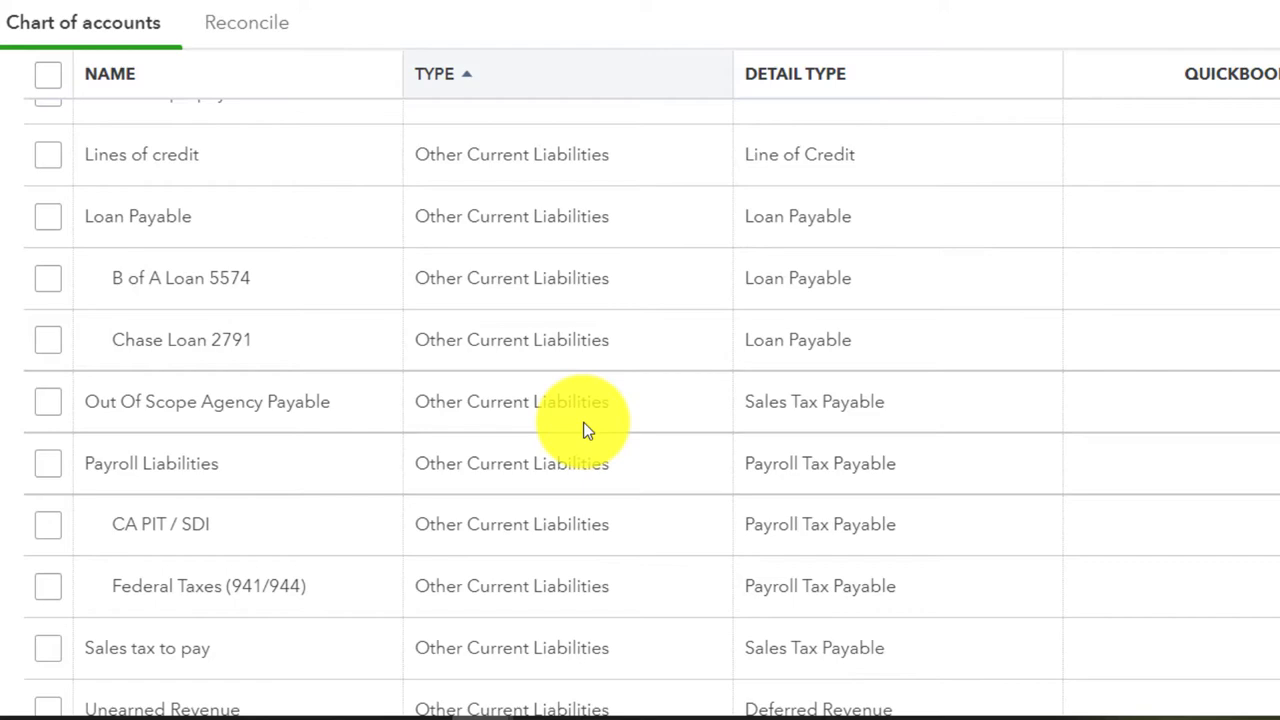
Step: Open the register of the B of A loan account and start a journal entry dated 02/27/2022
{"action": "scroll", "coordinate": [585, 428], "scroll_direction": "up", "scroll_amount": 1}
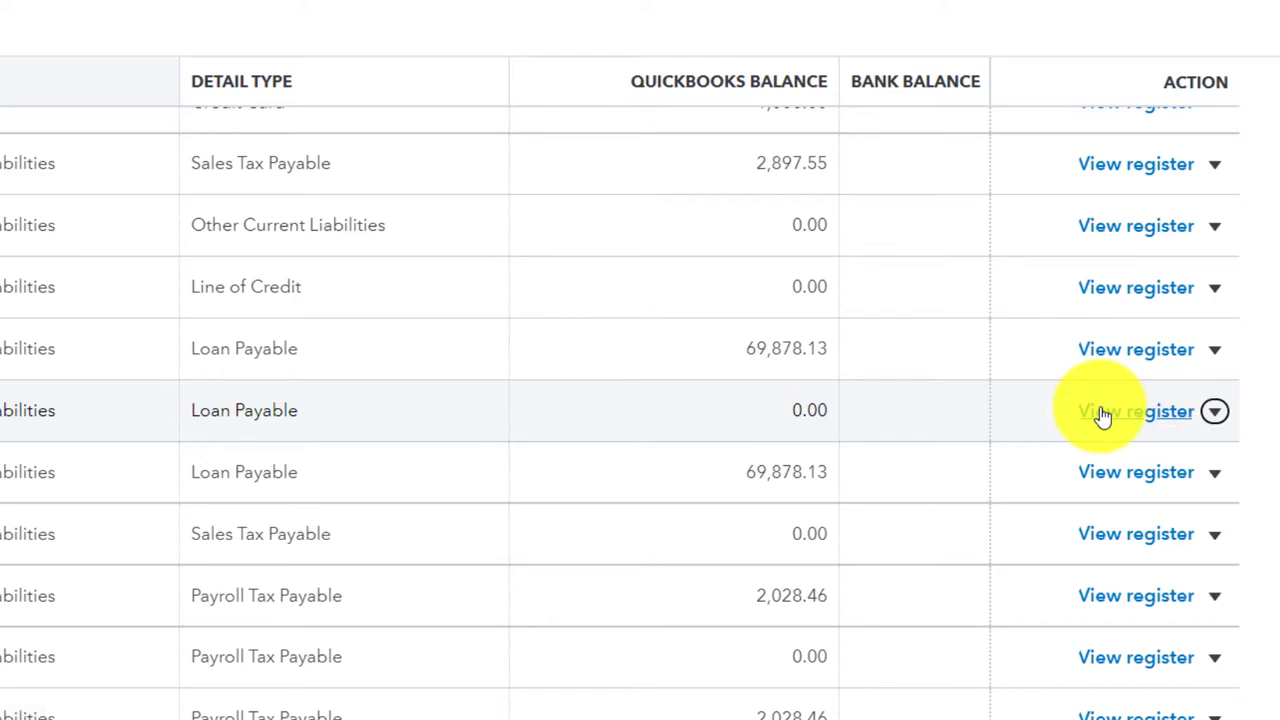
{"action": "left_click", "coordinate": [1101, 414]}
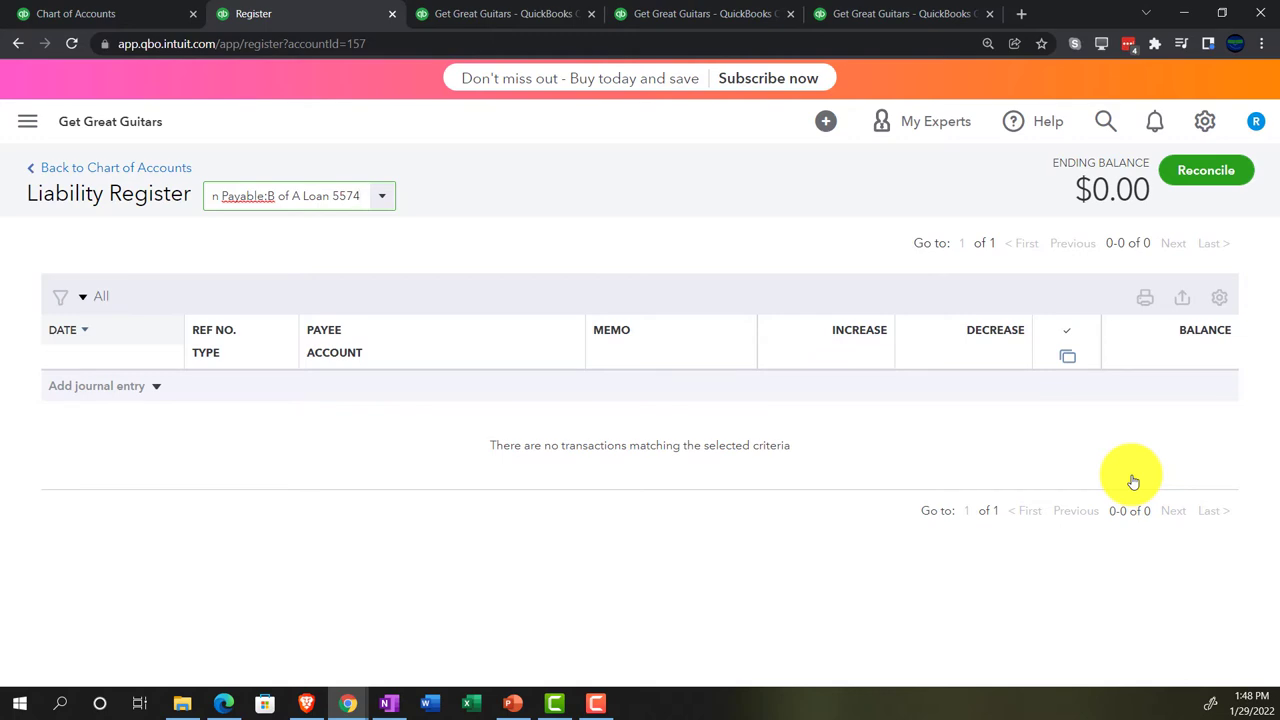
{"action": "left_click", "coordinate": [156, 387]}
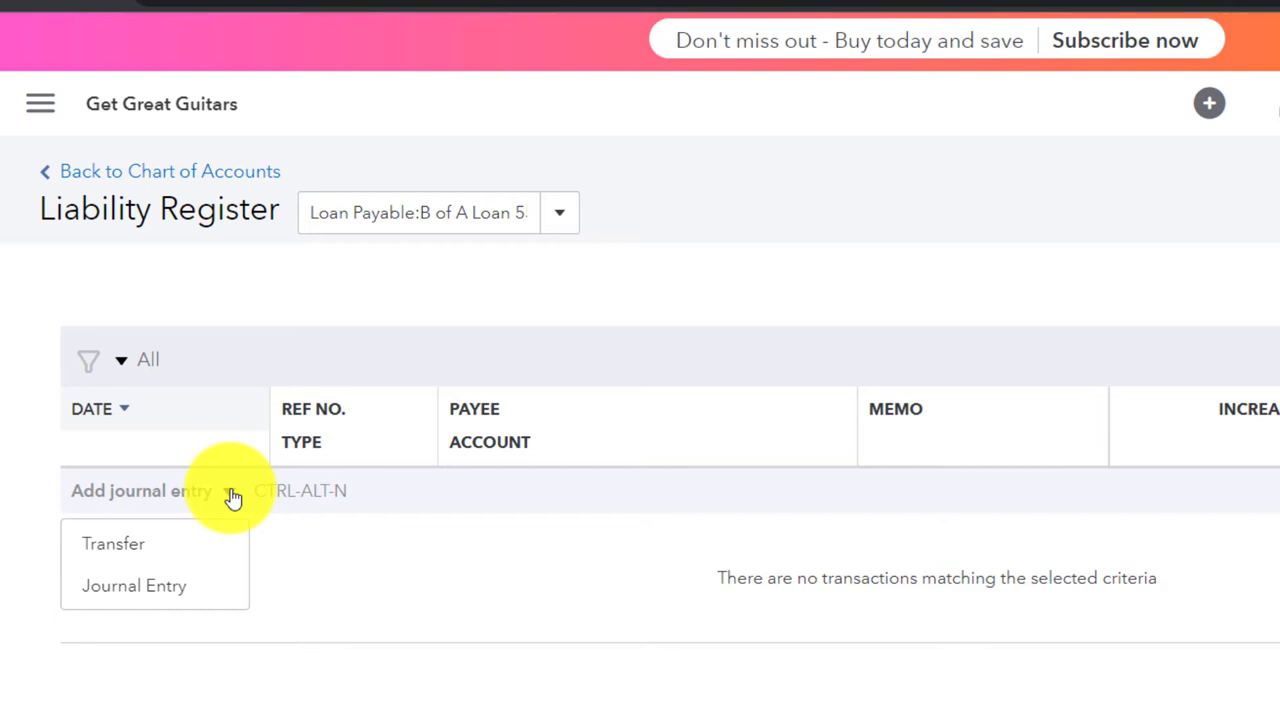
{"action": "left_click", "coordinate": [170, 594]}
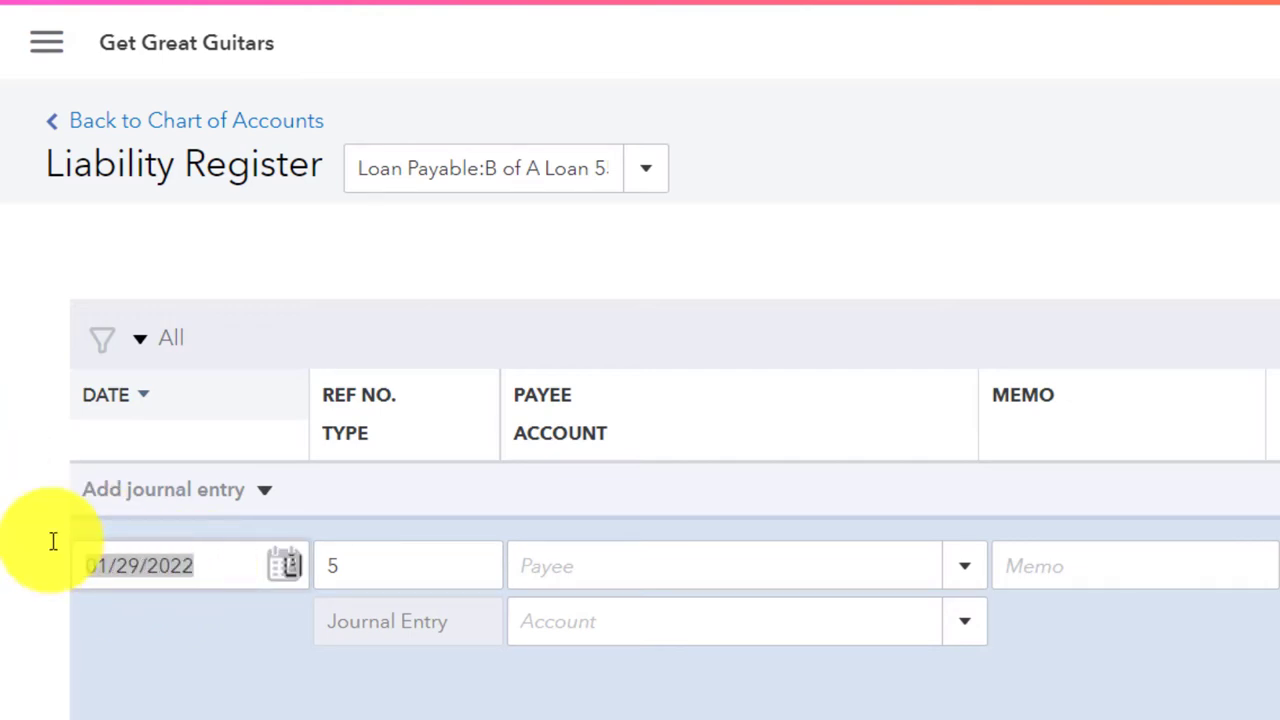
{"action": "type", "text": "02/27/"}
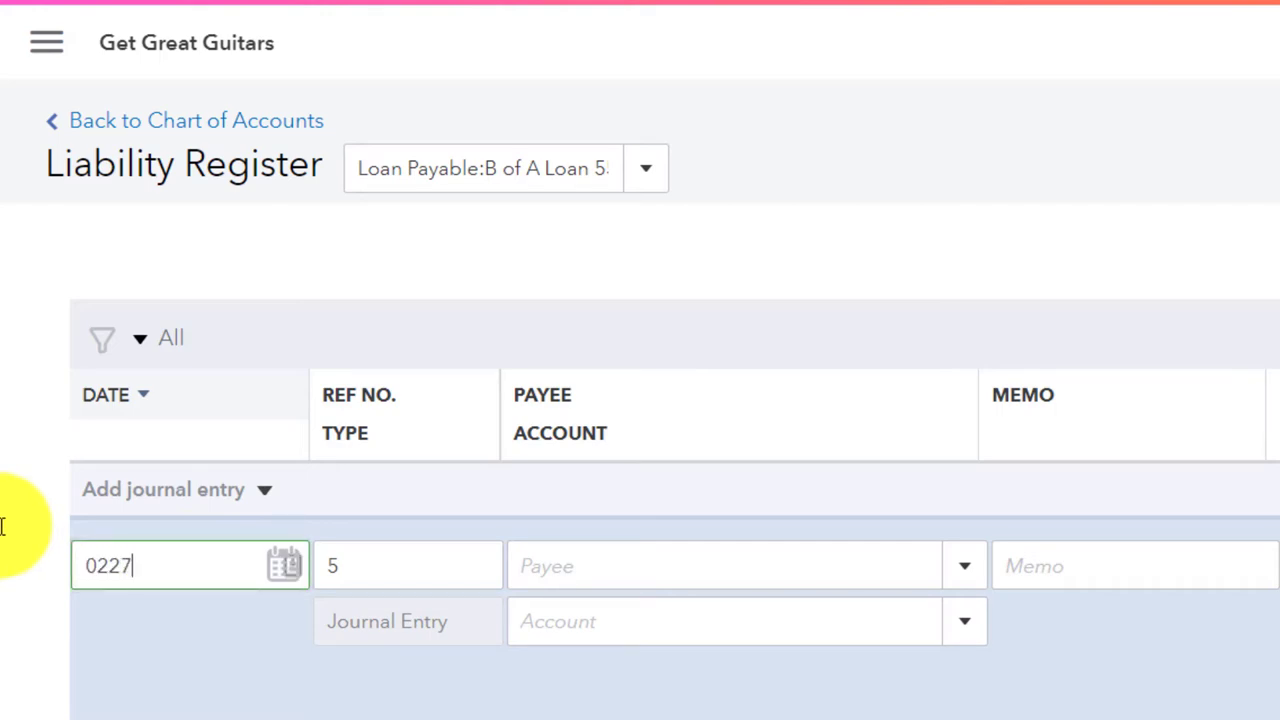
{"action": "type", "text": "202"}
{"action": "key", "text": "Tab"}
{"action": "key", "text": "Tab"}
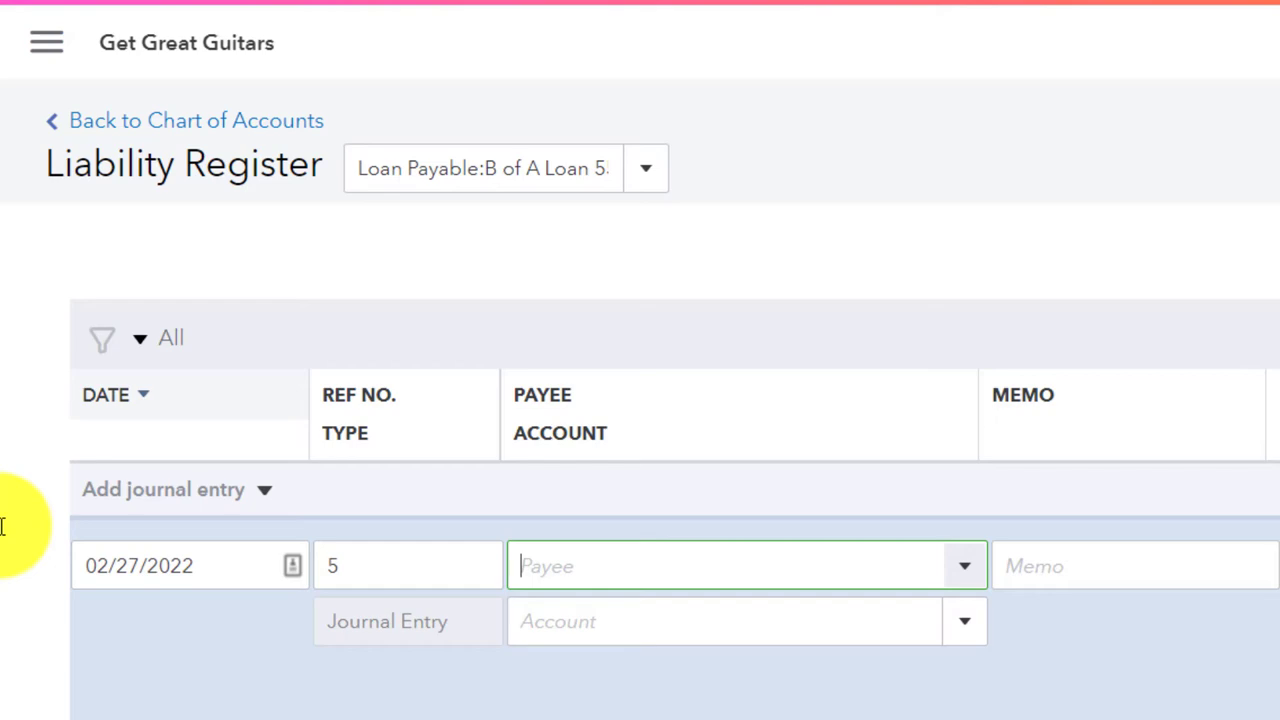
Step: Enter B of A Bank as the journal entry's payee and save it as a new vendor
{"action": "type", "text": "Bank"}
{"action": "key", "text": "BackSpace"}
{"action": "key", "text": "BackSpace"}
{"action": "key", "text": "BackSpace"}
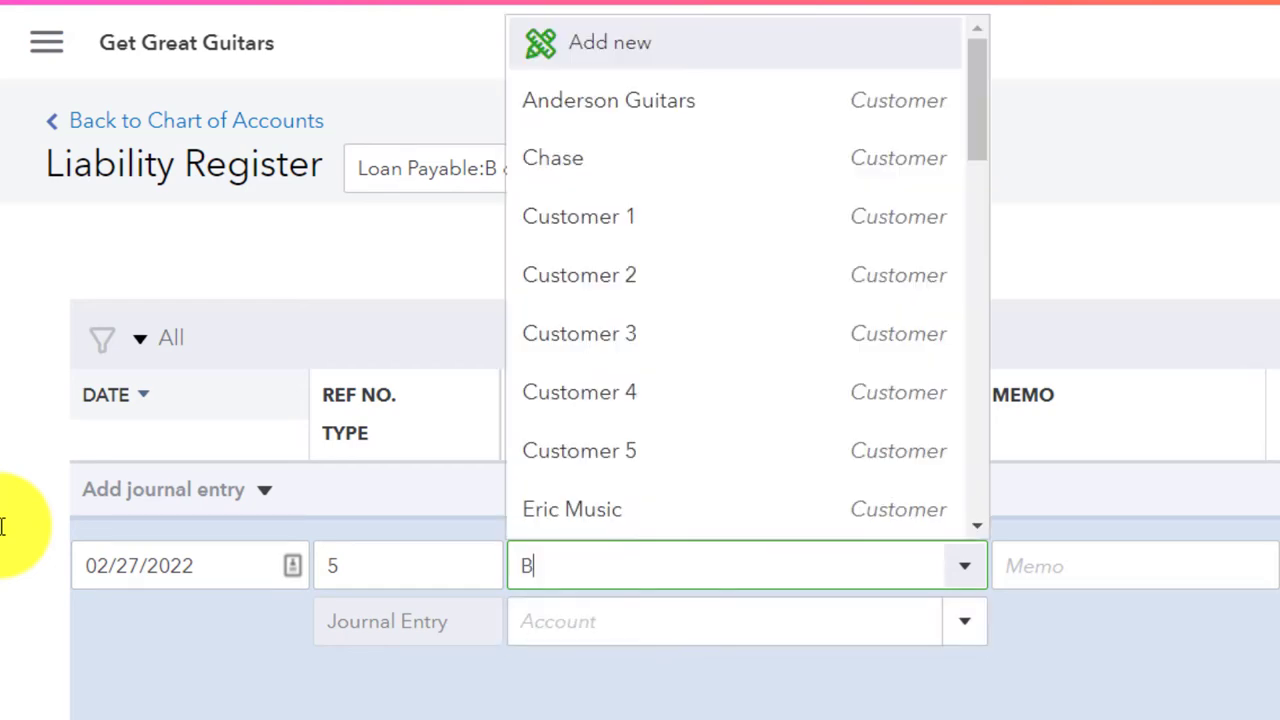
{"action": "type", "text": "of A"}
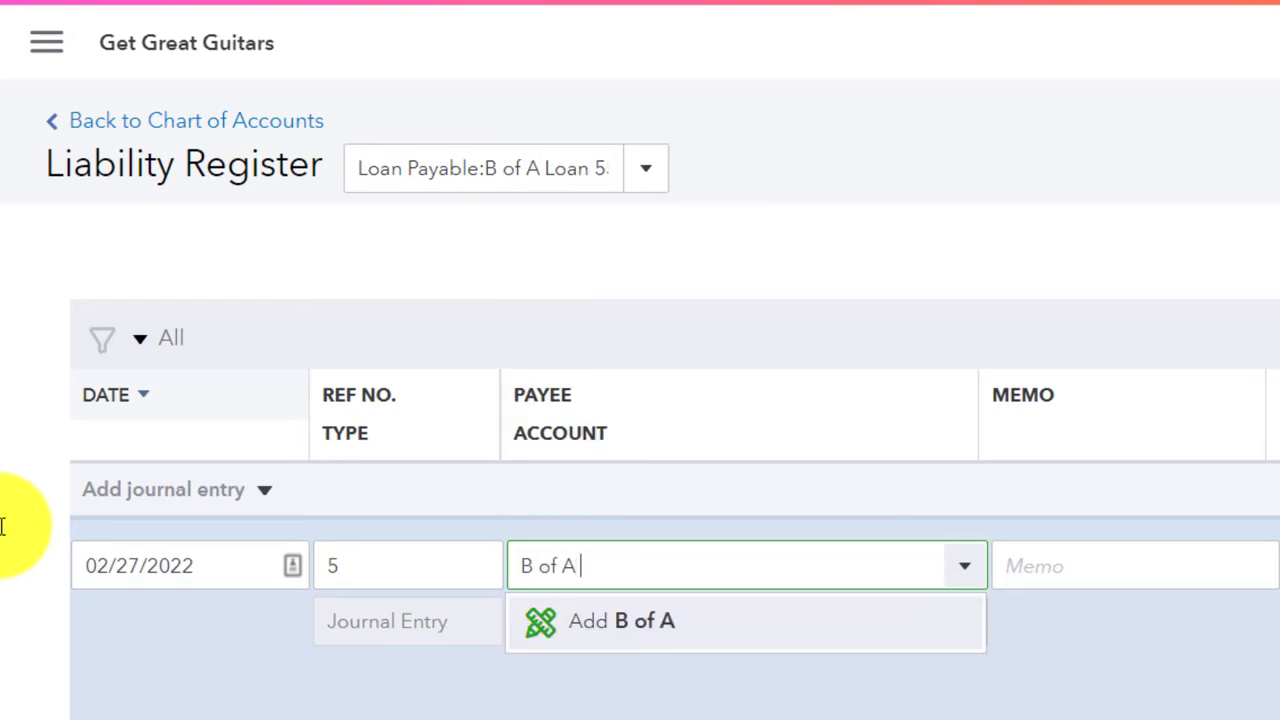
{"action": "type", "text": " Bank"}
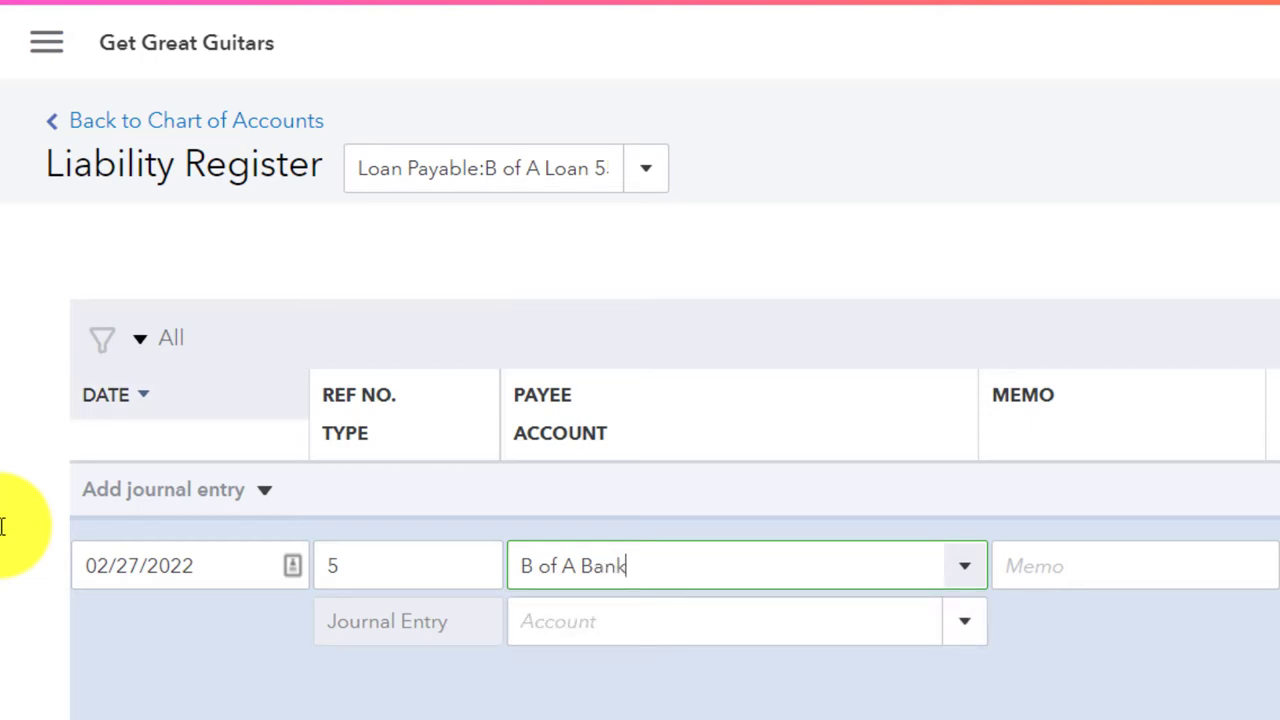
{"action": "key", "text": "Tab"}
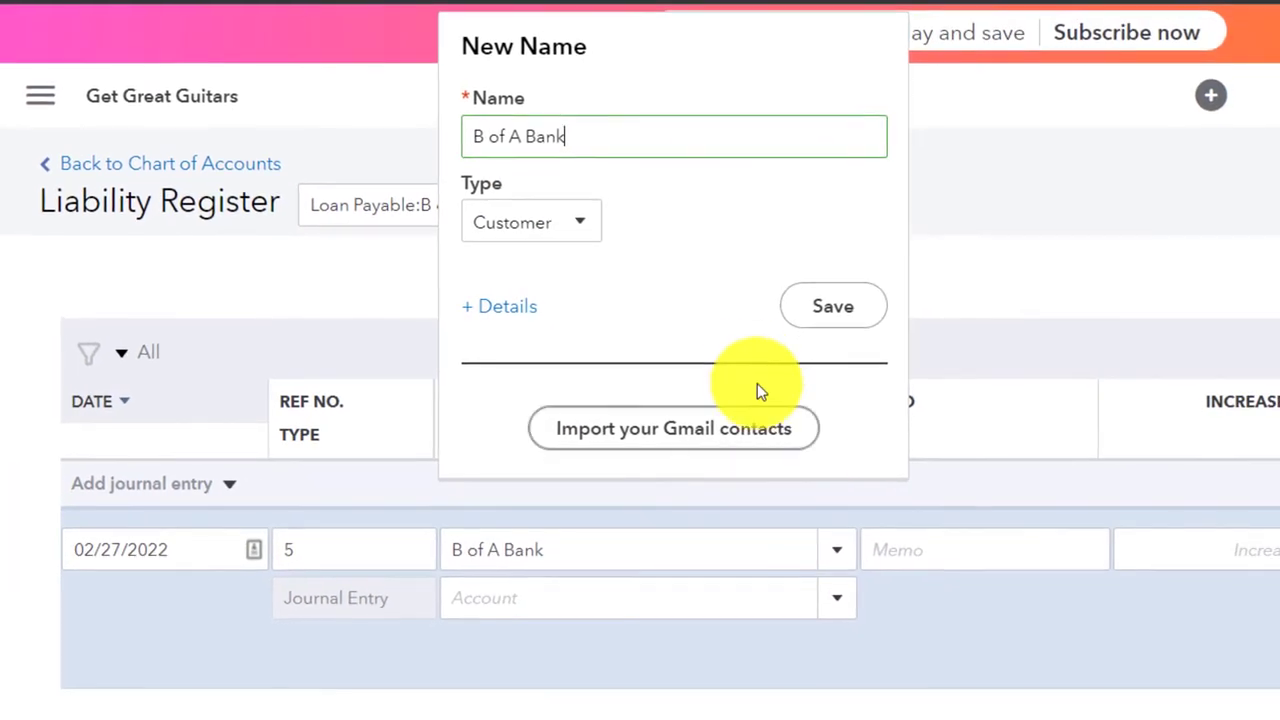
{"action": "left_click", "coordinate": [586, 229]}
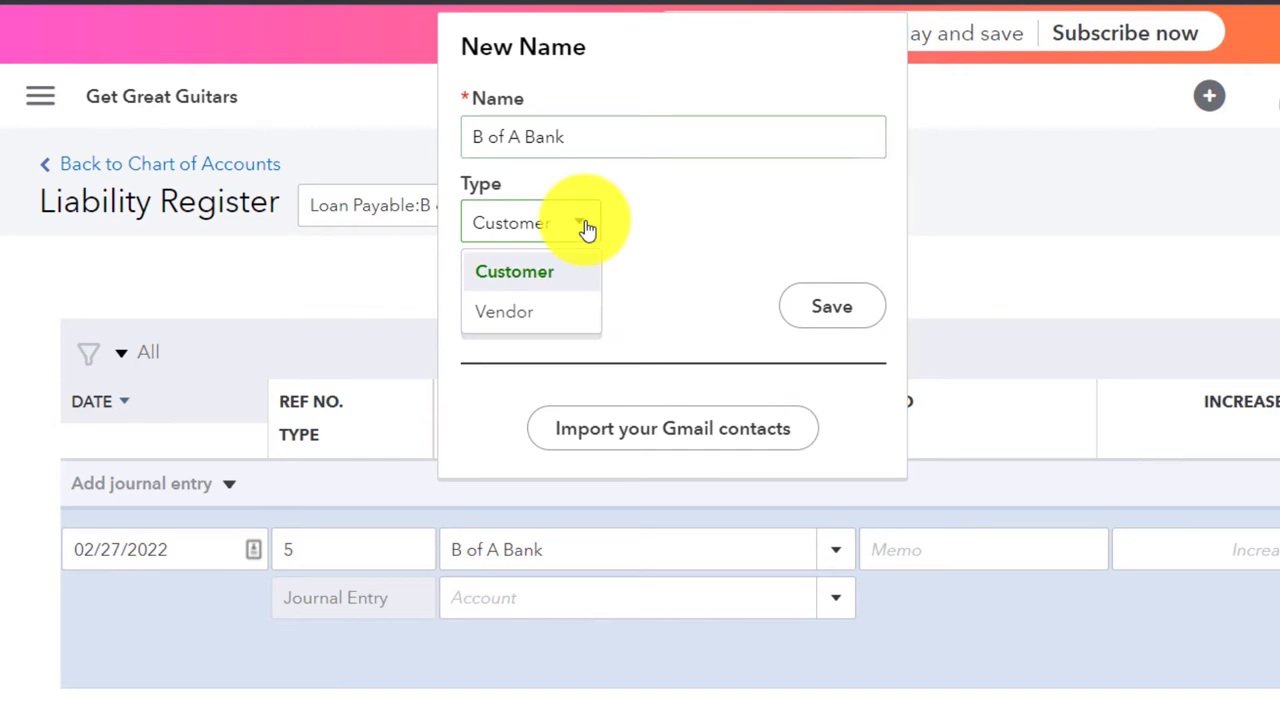
{"action": "left_click", "coordinate": [541, 314]}
{"action": "left_click", "coordinate": [826, 318]}
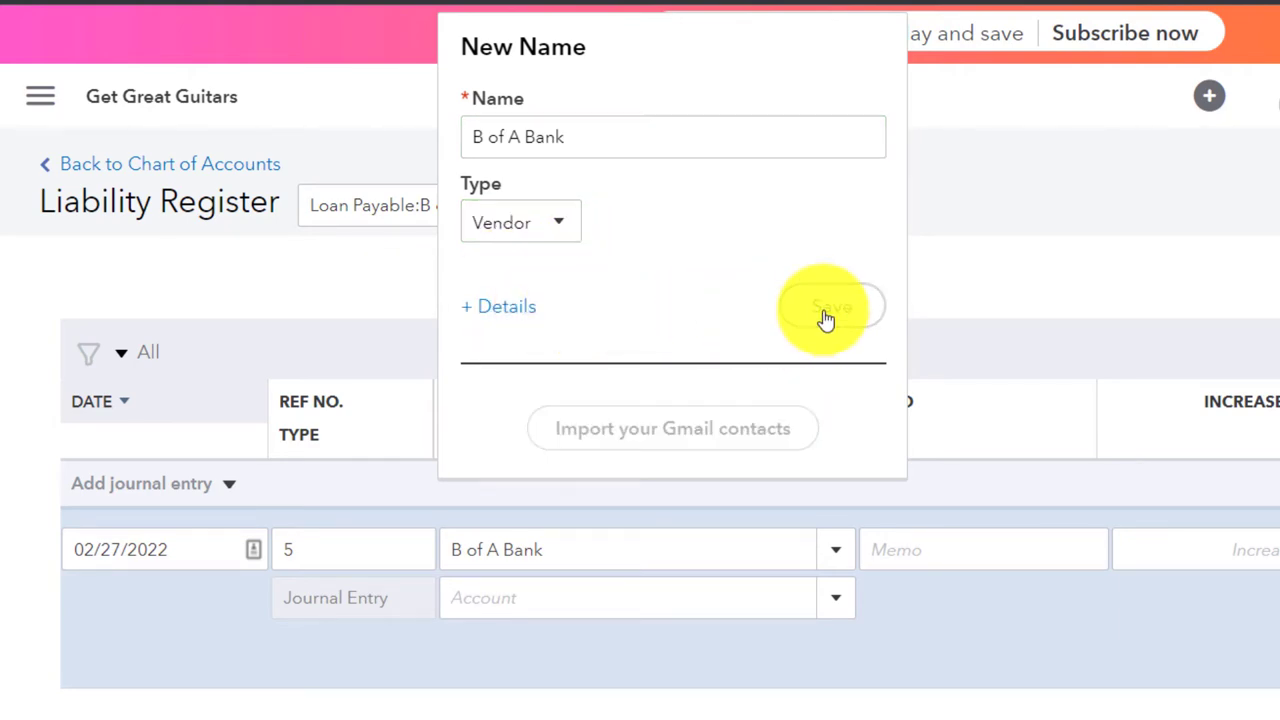
Step: Enter the memo "Loan for purchase of equipment" and an increase of 5,000.00 for the journal entry
{"action": "left_click", "coordinate": [926, 547]}
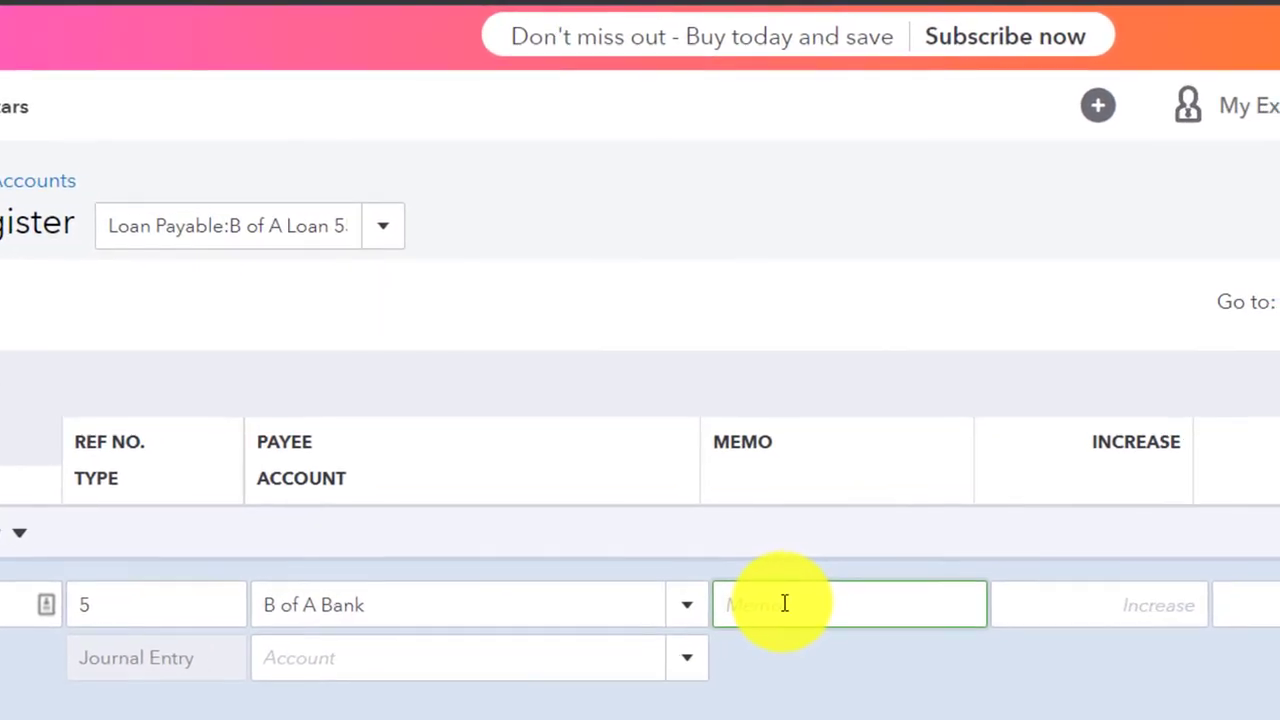
{"action": "type", "text": "Loan for "}
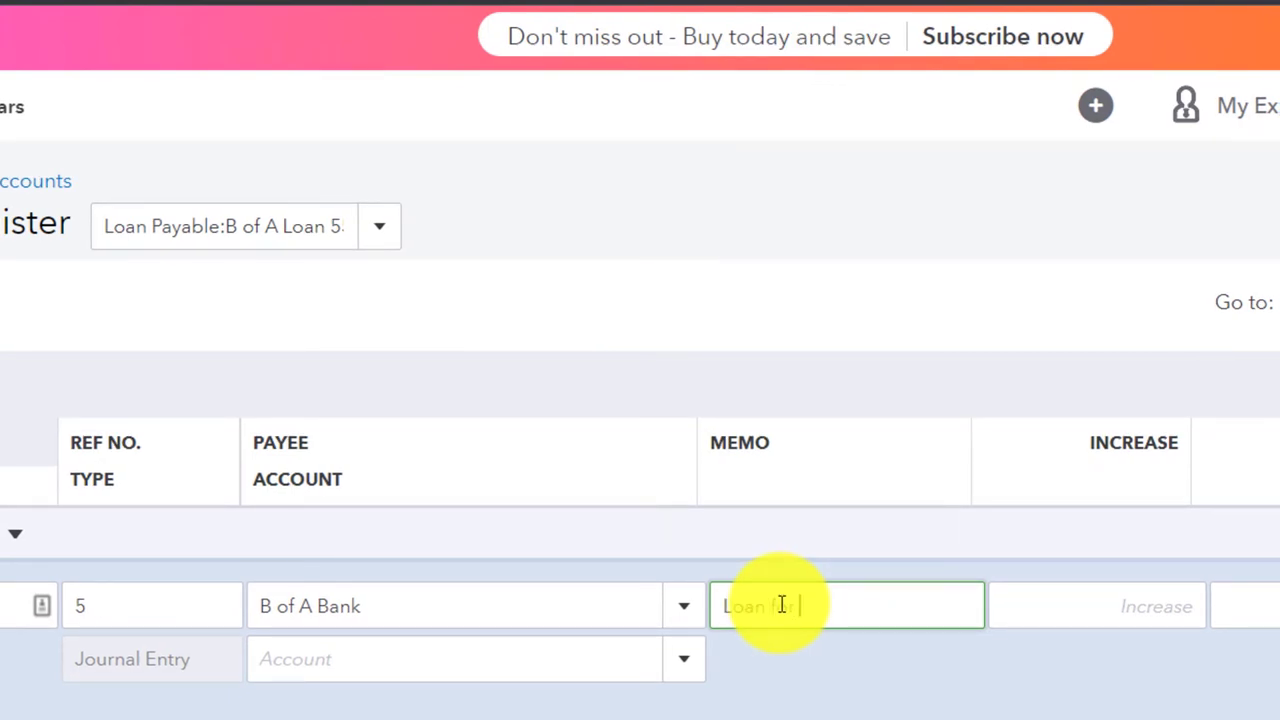
{"action": "type", "text": "purchase of equip"}
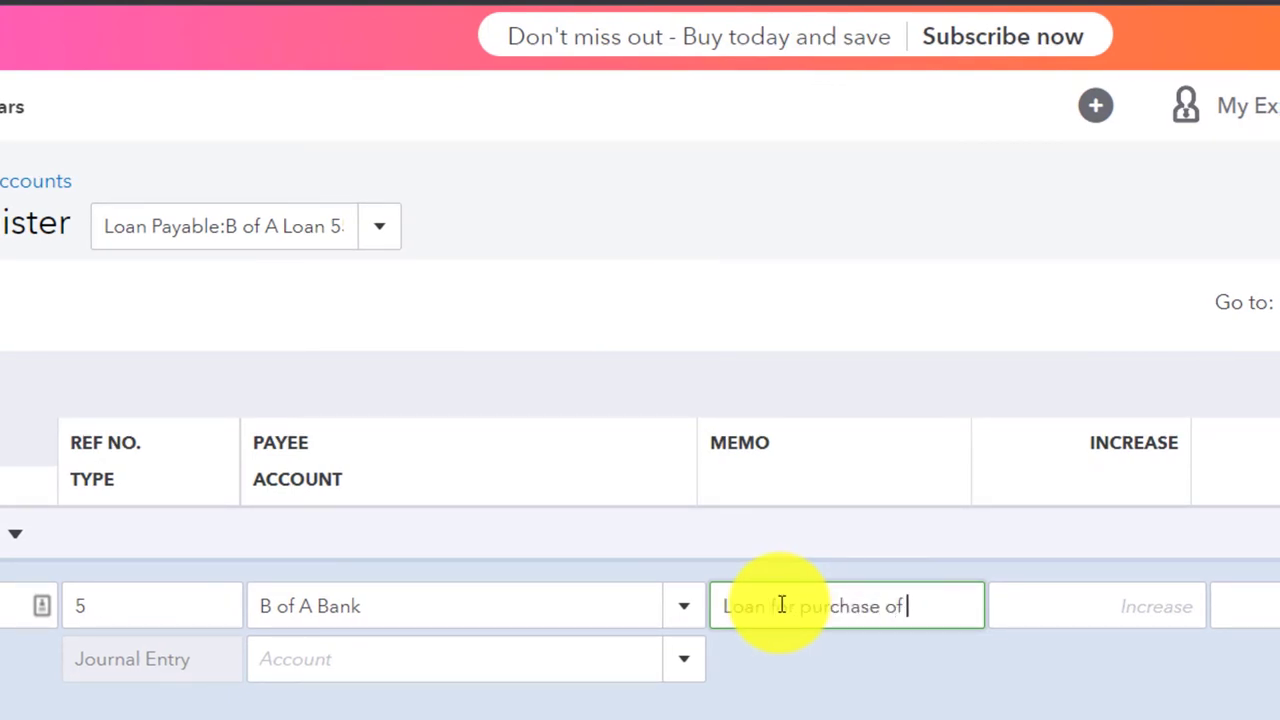
{"action": "type", "text": "ment"}
{"action": "key", "text": "Tab"}
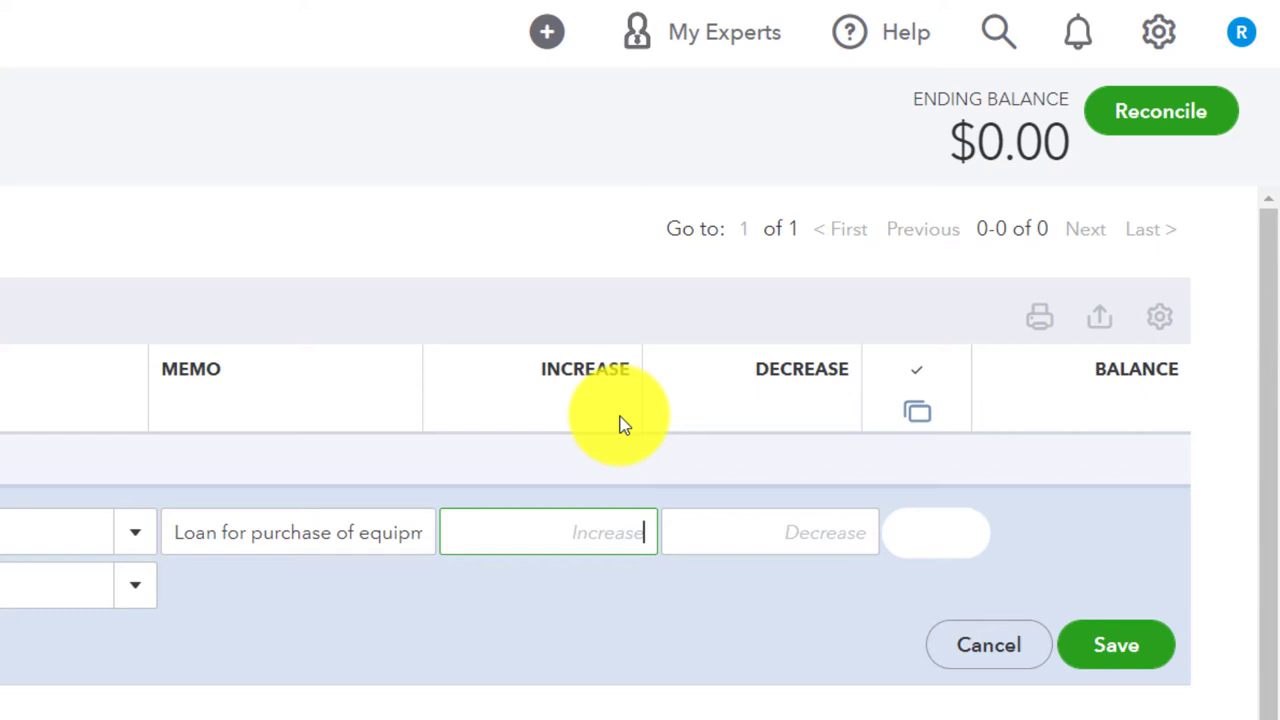
{"action": "type", "text": "5000"}
{"action": "key", "text": "Tab"}
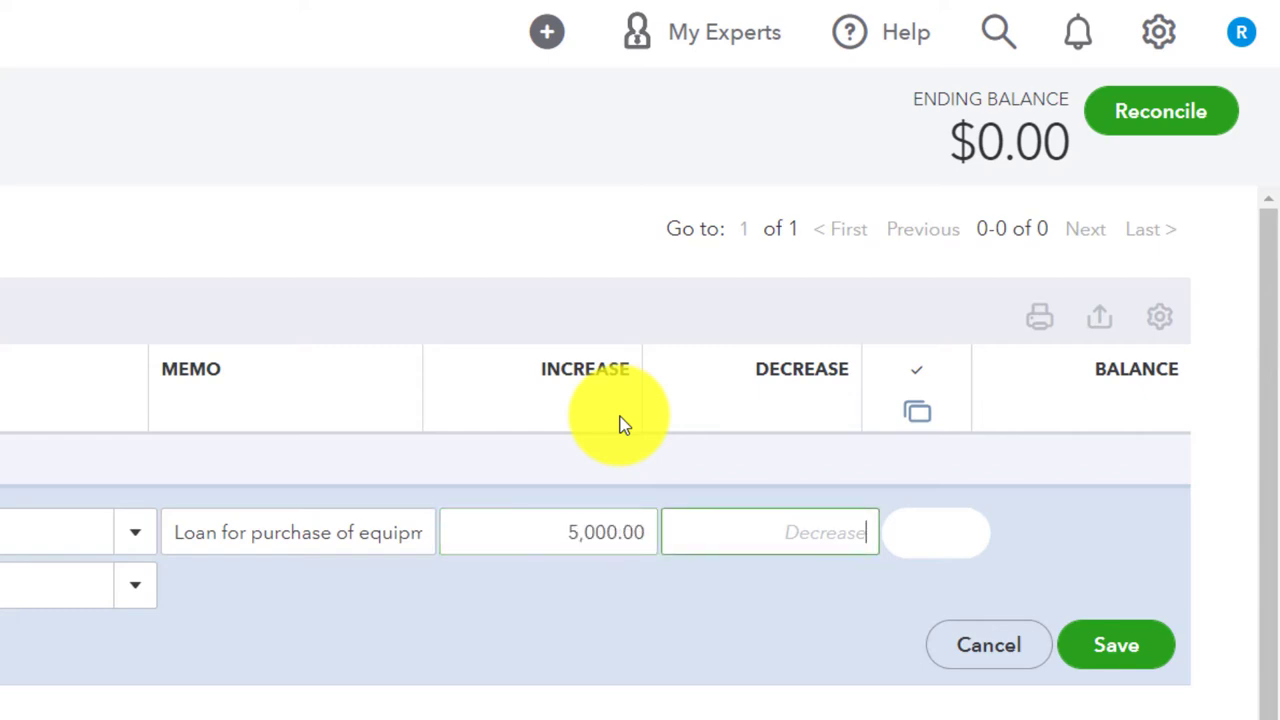
{"action": "key", "text": "Tab"}
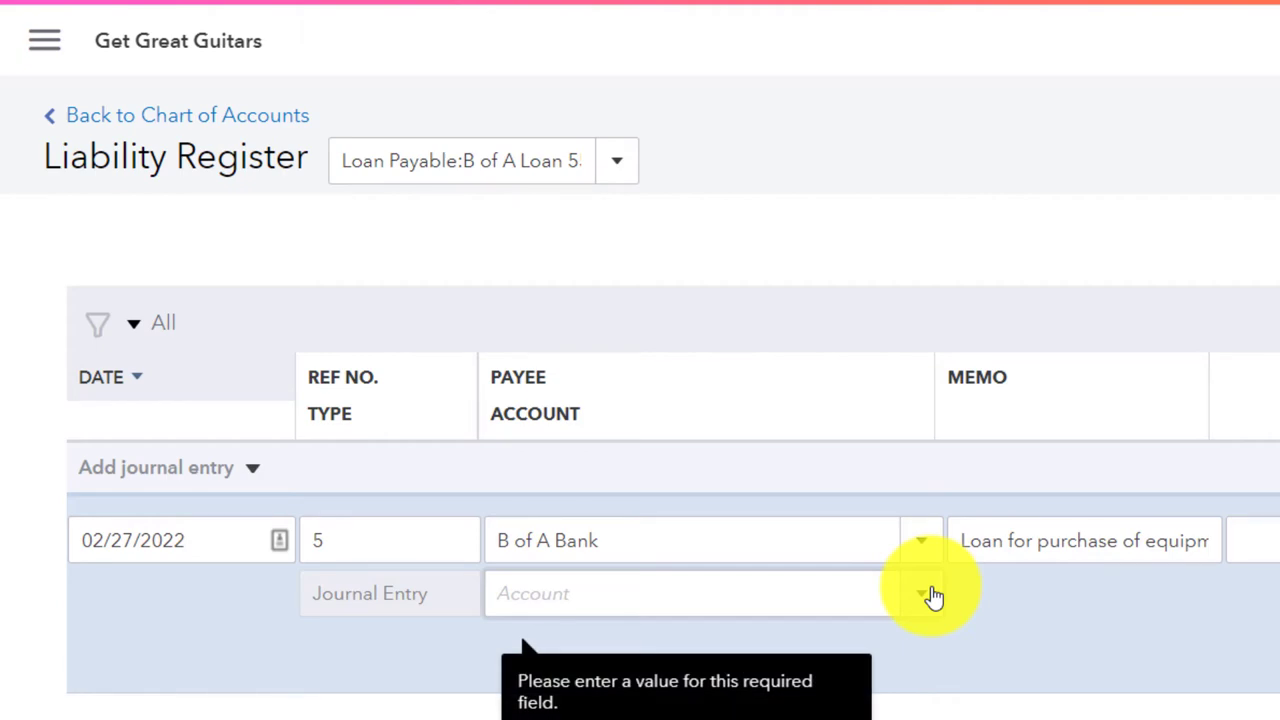
Step: Assign the Furniture & Equipment fixed asset account to the journal entry and save it
{"action": "left_click", "coordinate": [930, 597]}
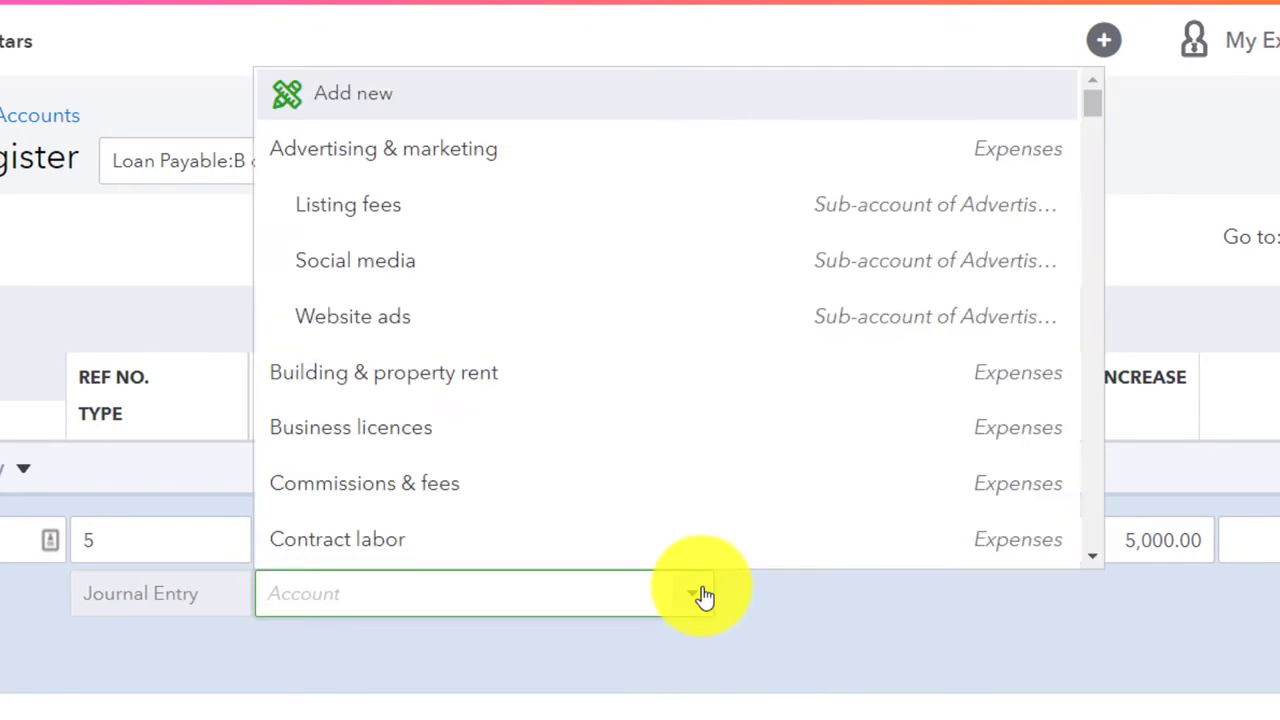
{"action": "type", "text": "fer"}
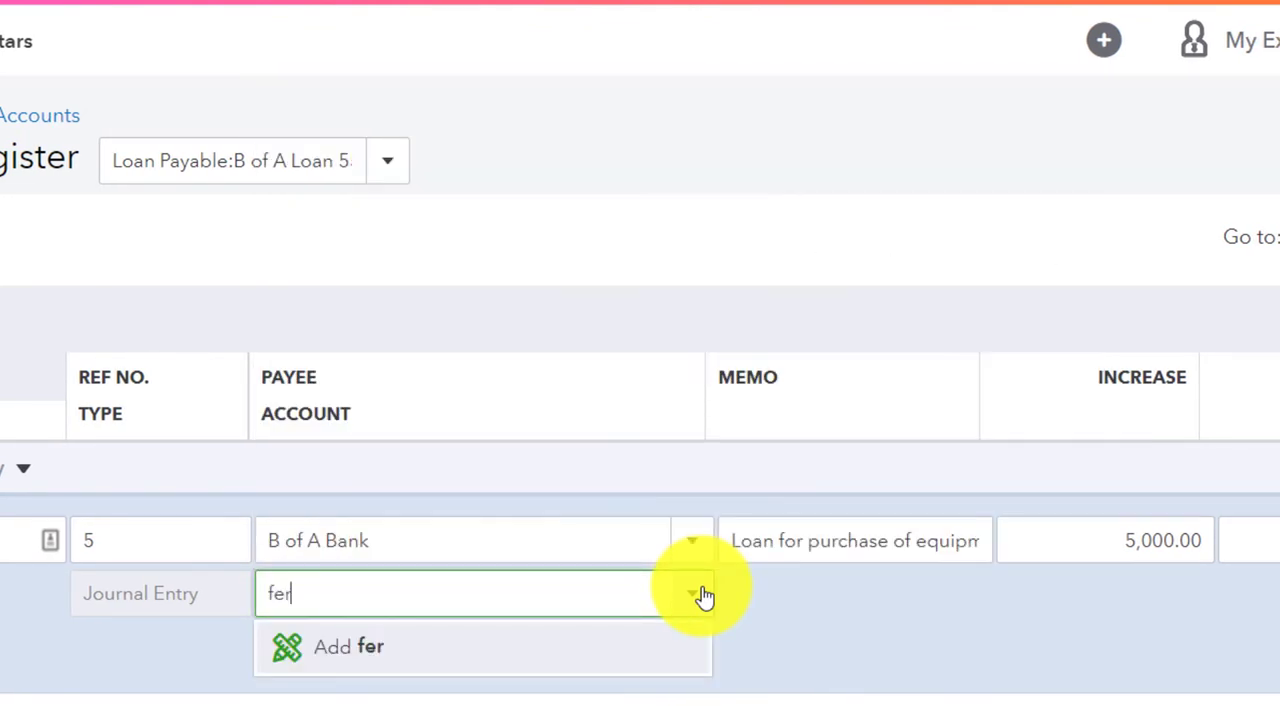
{"action": "key", "text": "BackSpace"}
{"action": "key", "text": "BackSpace"}
{"action": "type", "text": "urn"}
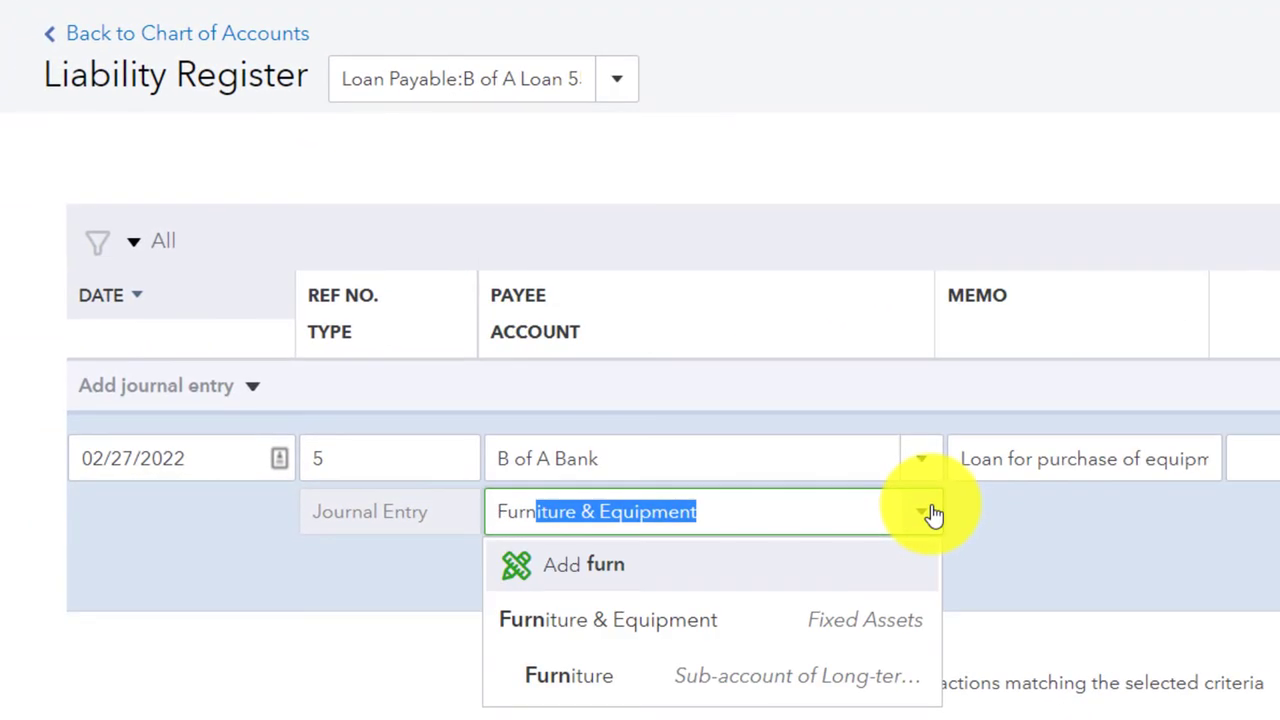
{"action": "left_click", "coordinate": [760, 622]}
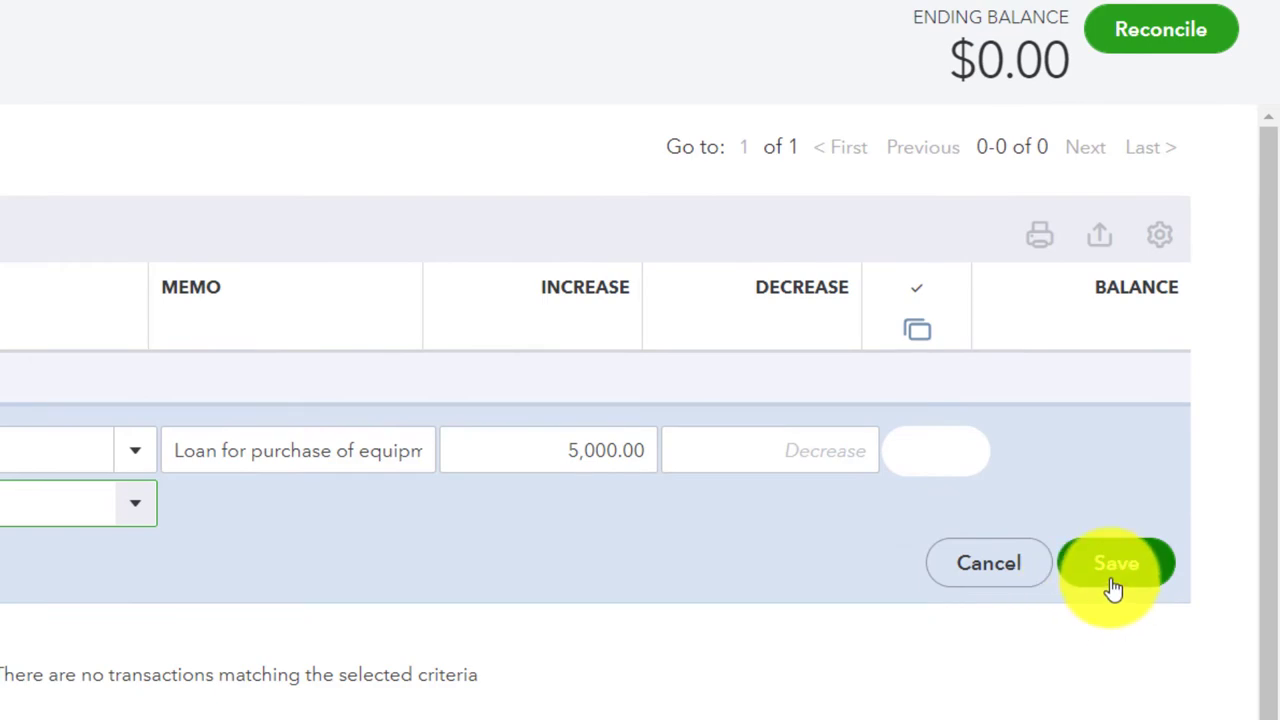
{"action": "left_click", "coordinate": [1112, 582]}
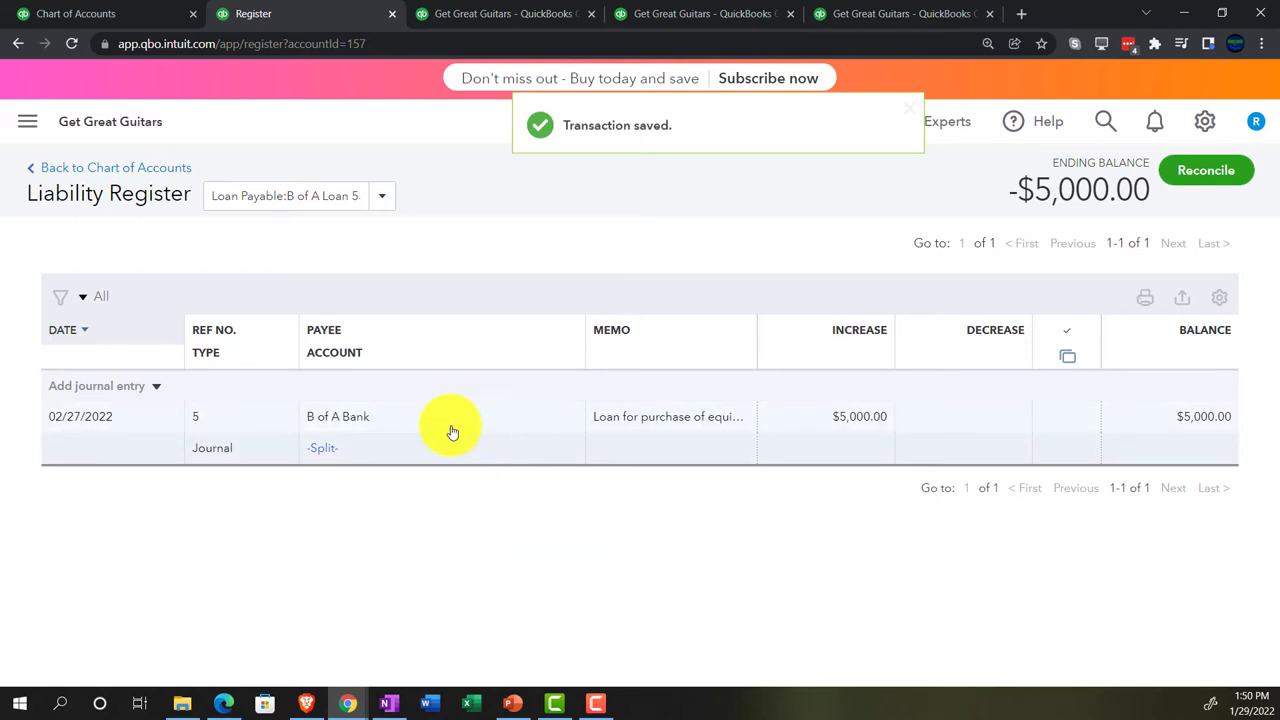
Step: Rerun the Balance Sheet report for 2022 and review the asset accounts down to Fixed Assets
{"action": "left_click", "coordinate": [470, 16]}
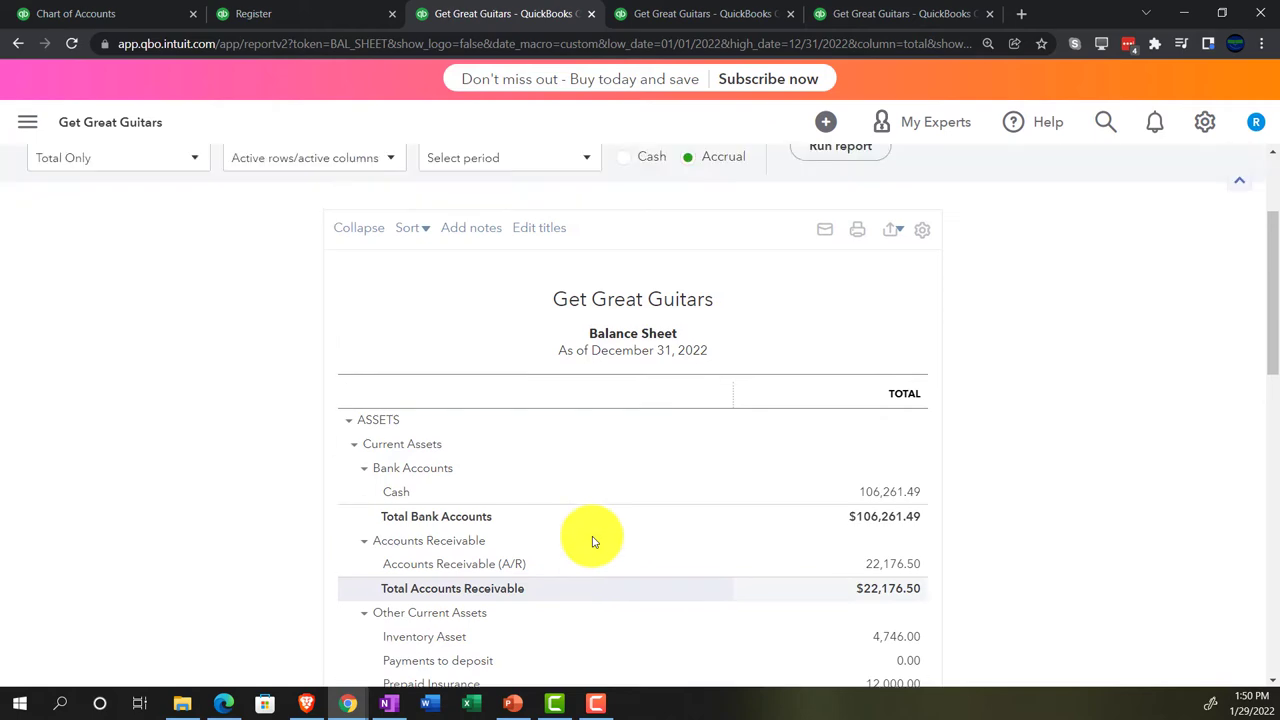
{"action": "scroll", "coordinate": [592, 541], "scroll_direction": "up", "scroll_amount": 2}
{"action": "left_click", "coordinate": [837, 323]}
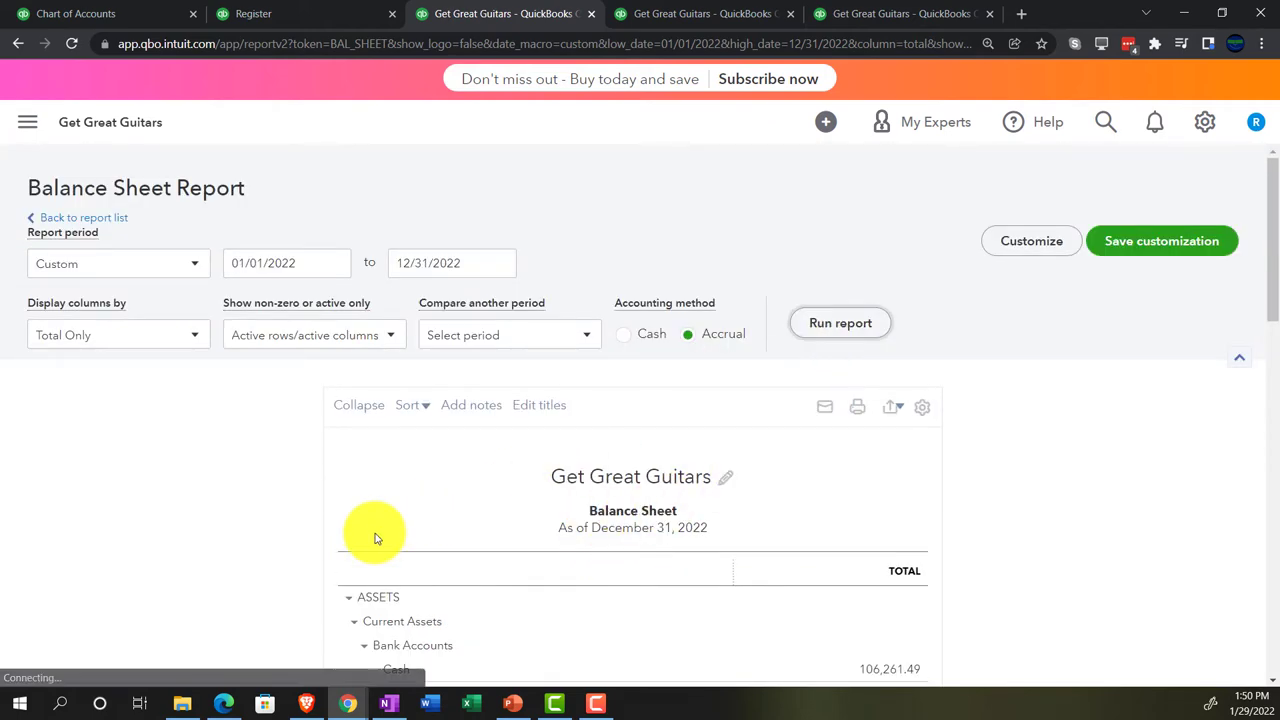
{"action": "scroll", "coordinate": [375, 538], "scroll_direction": "down", "scroll_amount": 3}
{"action": "key", "text": "ctrl+plus"}
{"action": "key", "text": "ctrl+plus"}
{"action": "key", "text": "ctrl+plus"}
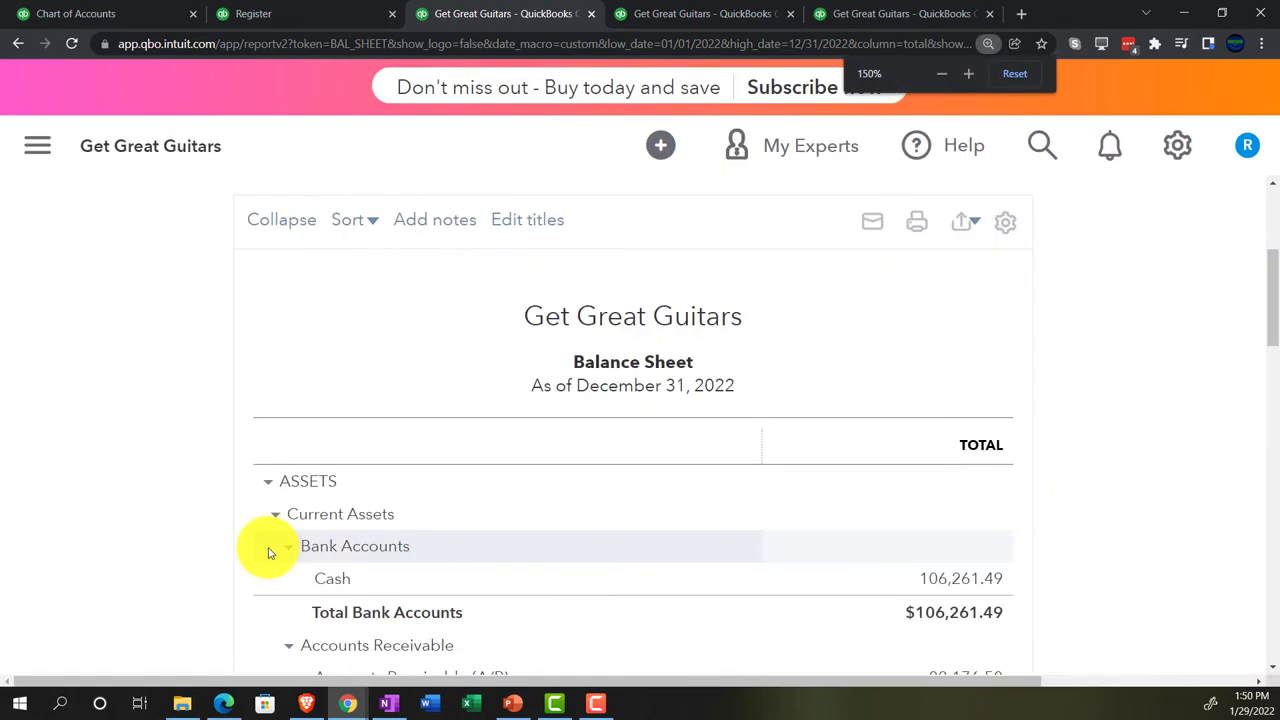
{"action": "scroll", "coordinate": [268, 553], "scroll_direction": "down", "scroll_amount": 2}
{"action": "scroll", "coordinate": [268, 553], "scroll_direction": "down", "scroll_amount": 1}
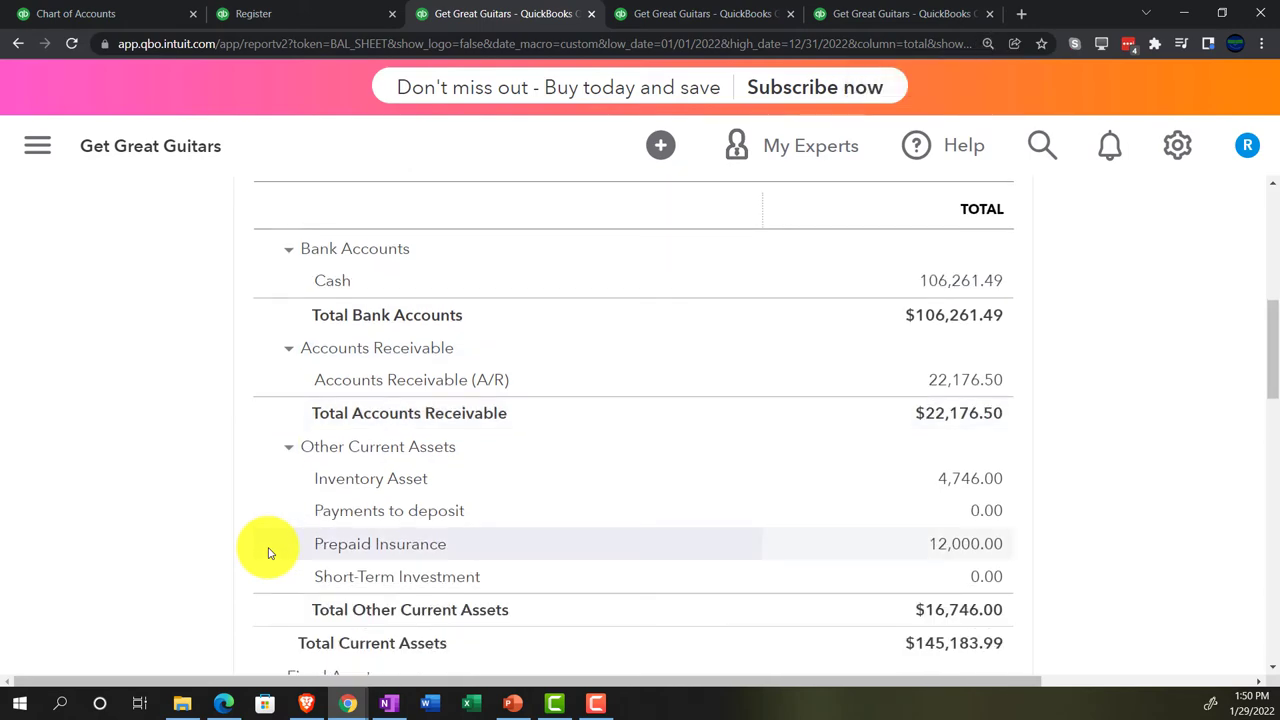
{"action": "scroll", "coordinate": [268, 553], "scroll_direction": "down", "scroll_amount": 1}
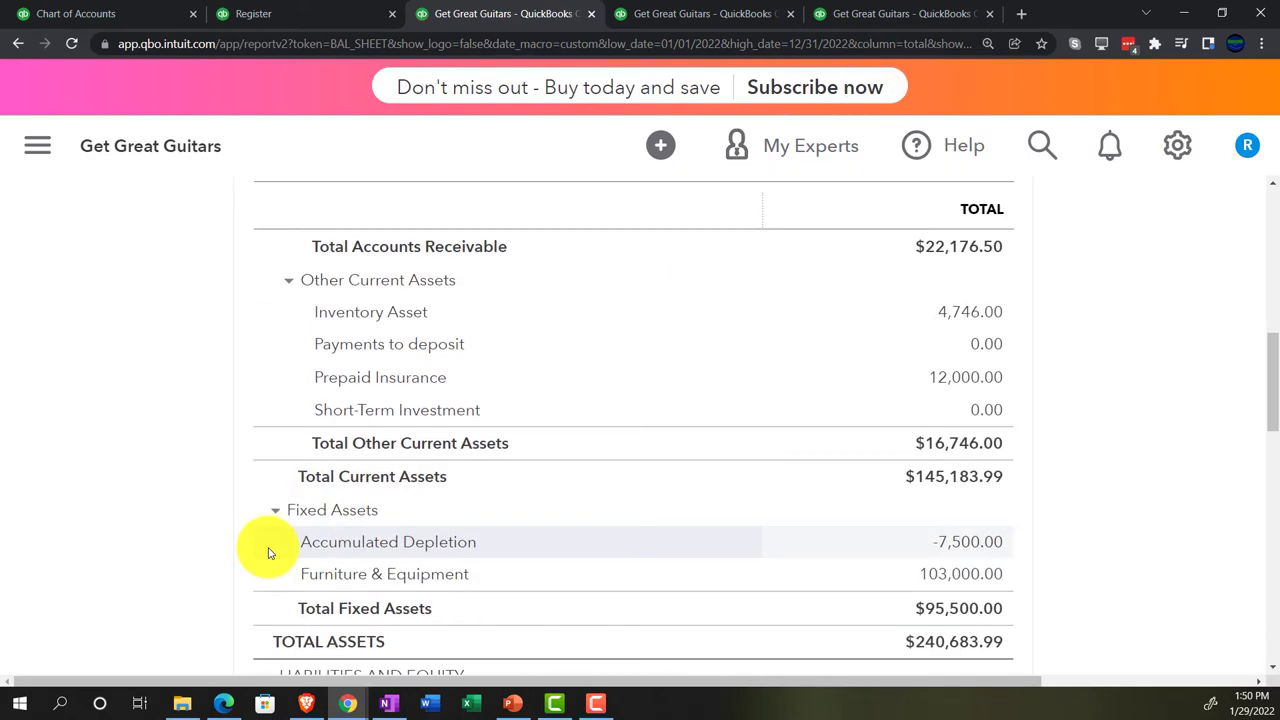
Step: Open the transaction detail behind Furniture & Equipment and open the 5,000.00 journal entry from it
{"action": "left_click", "coordinate": [958, 575]}
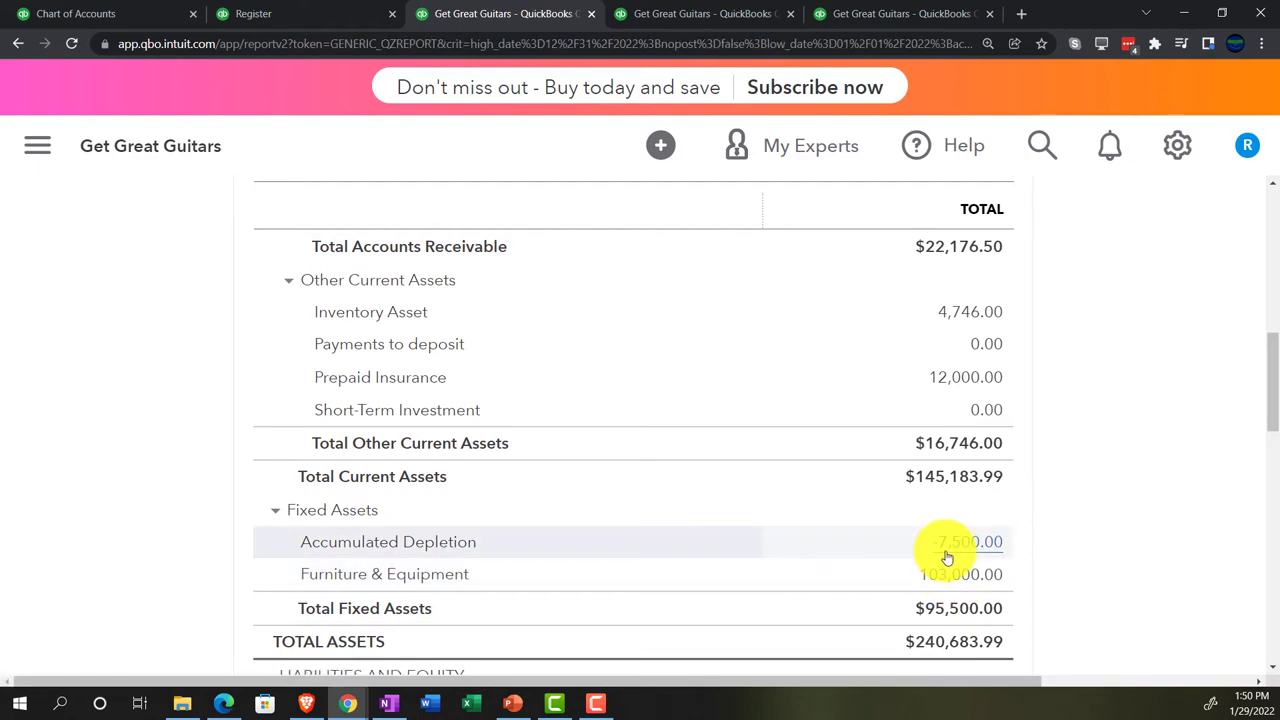
{"action": "key", "text": "ctrl+minus"}
{"action": "key", "text": "ctrl+minus"}
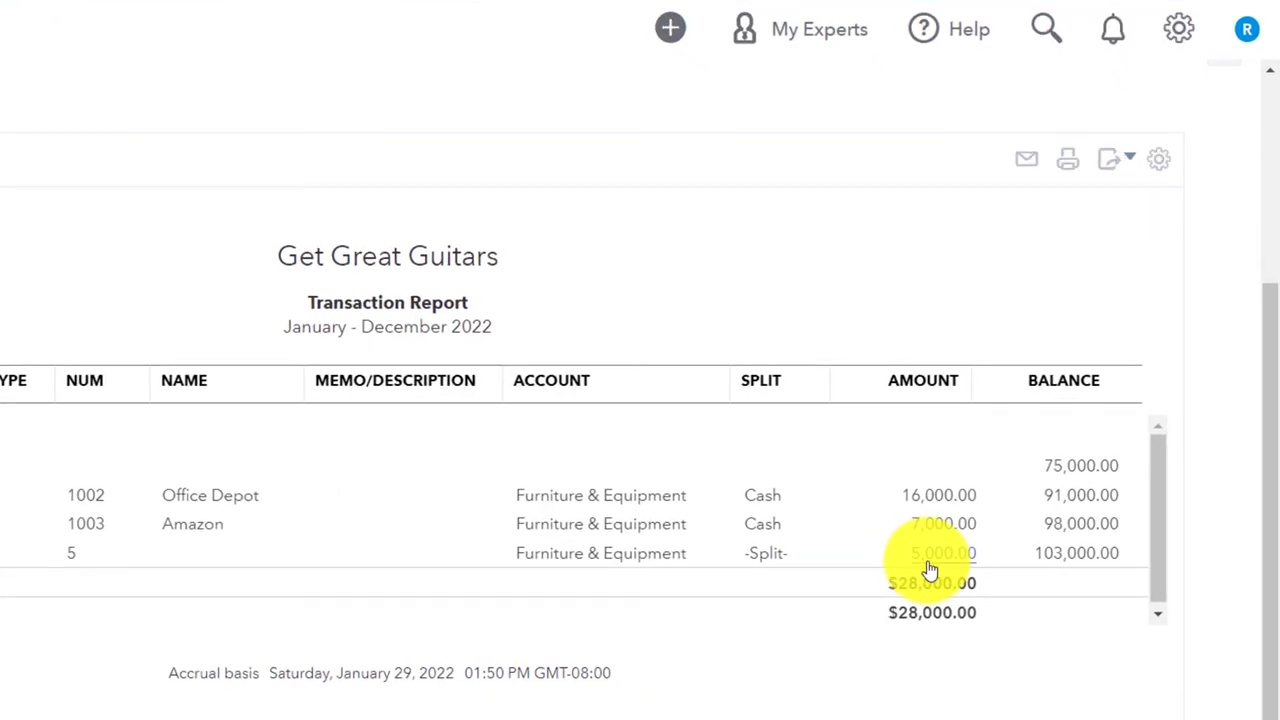
{"action": "left_click", "coordinate": [930, 568]}
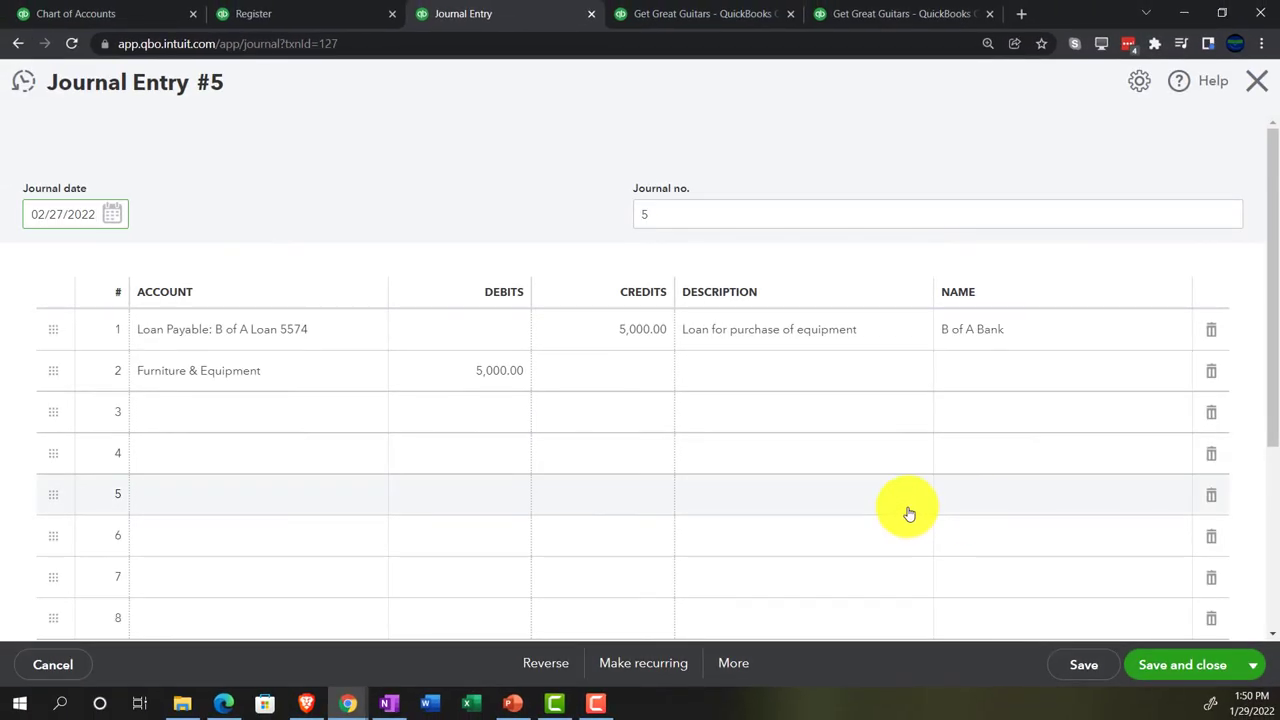
Step: Add the description "Loan for purchase of equipment" to the journal entry's Furniture & Equipment line, and save and close the entry
{"action": "left_click", "coordinate": [875, 341]}
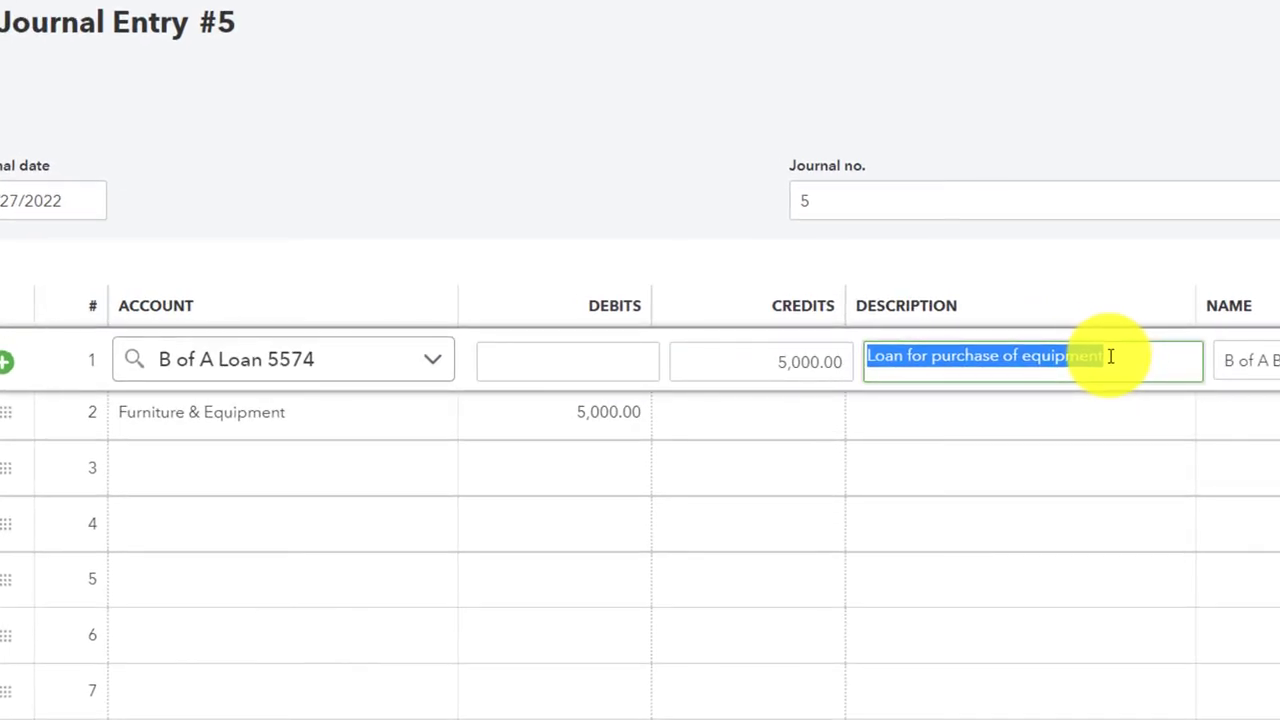
{"action": "left_click", "coordinate": [928, 423]}
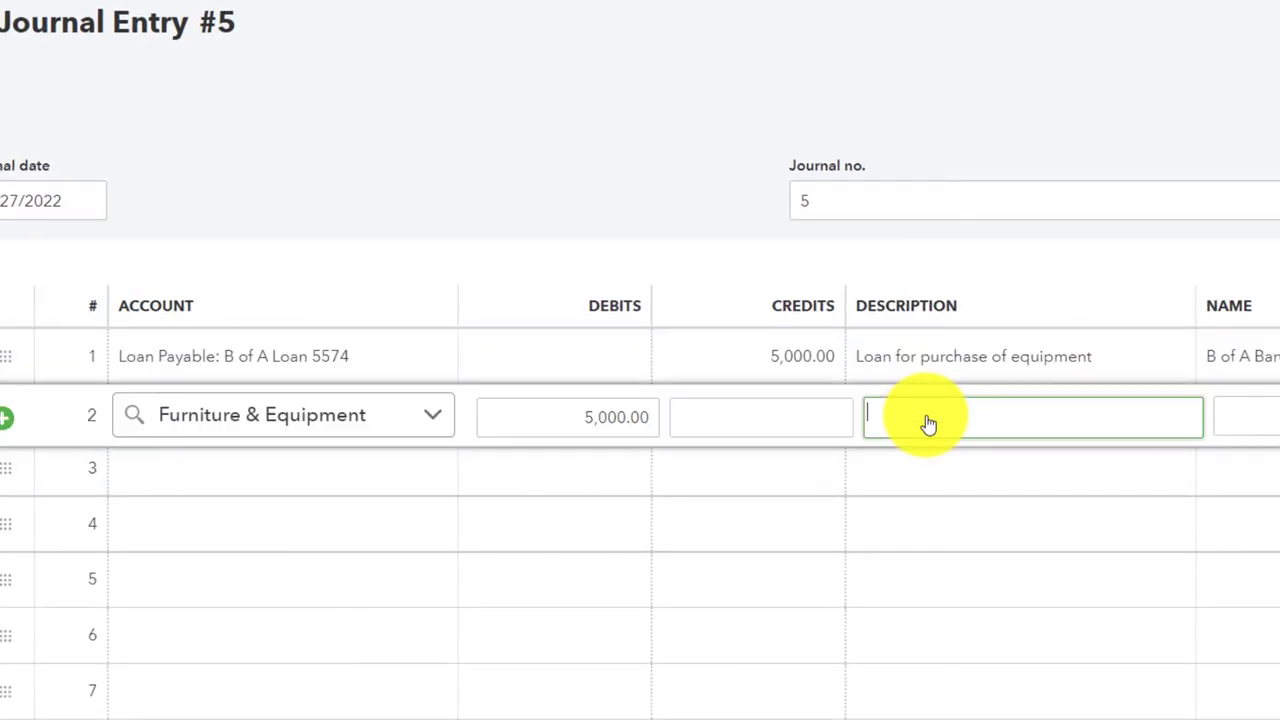
{"action": "key", "text": "Tab"}
{"action": "key", "text": "Tab"}
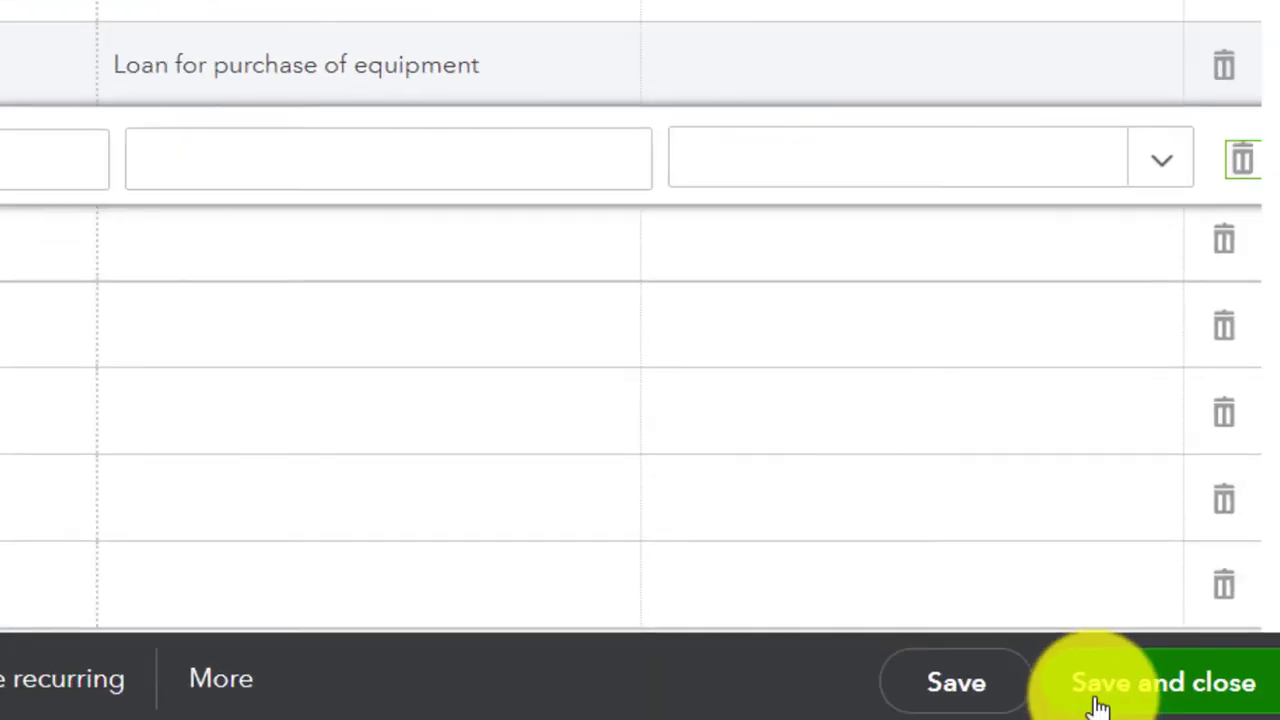
{"action": "left_click", "coordinate": [1100, 702]}
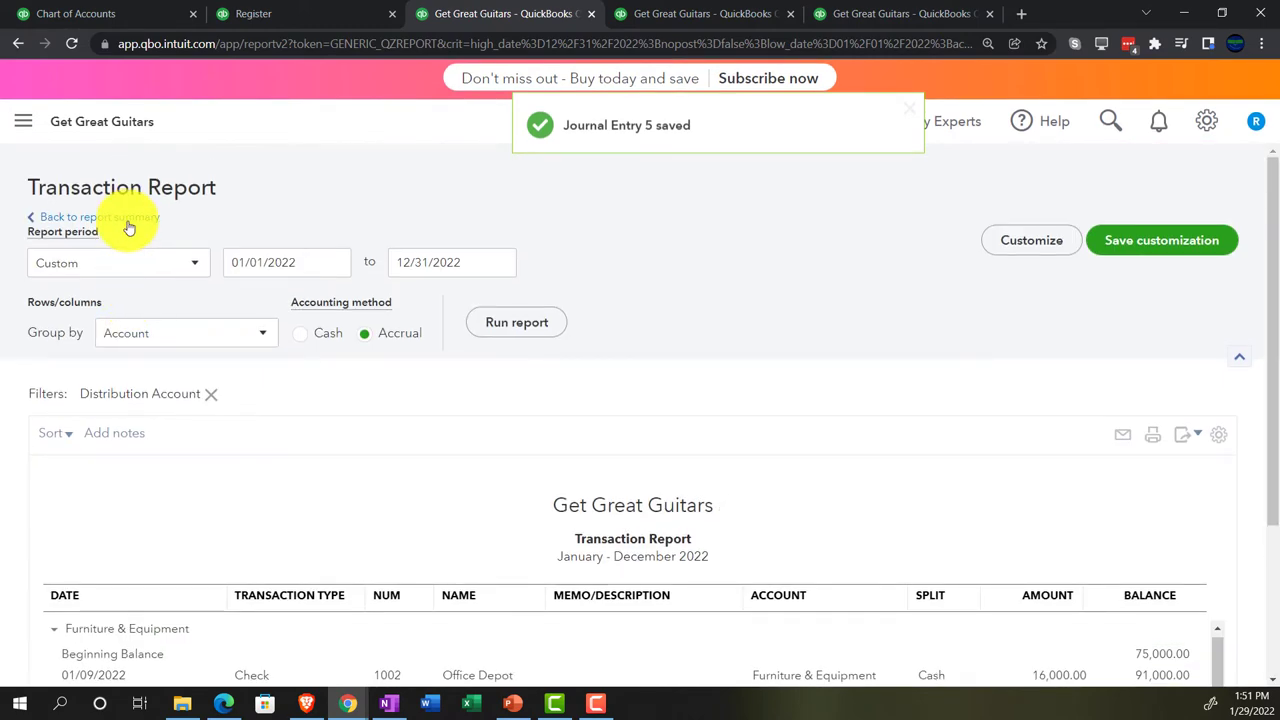
Step: Return to the Balance Sheet and collapse and re-expand the Loan Payable group under Other Current Liabilities
{"action": "left_click", "coordinate": [128, 222]}
{"action": "scroll", "coordinate": [228, 549], "scroll_direction": "down", "scroll_amount": 5}
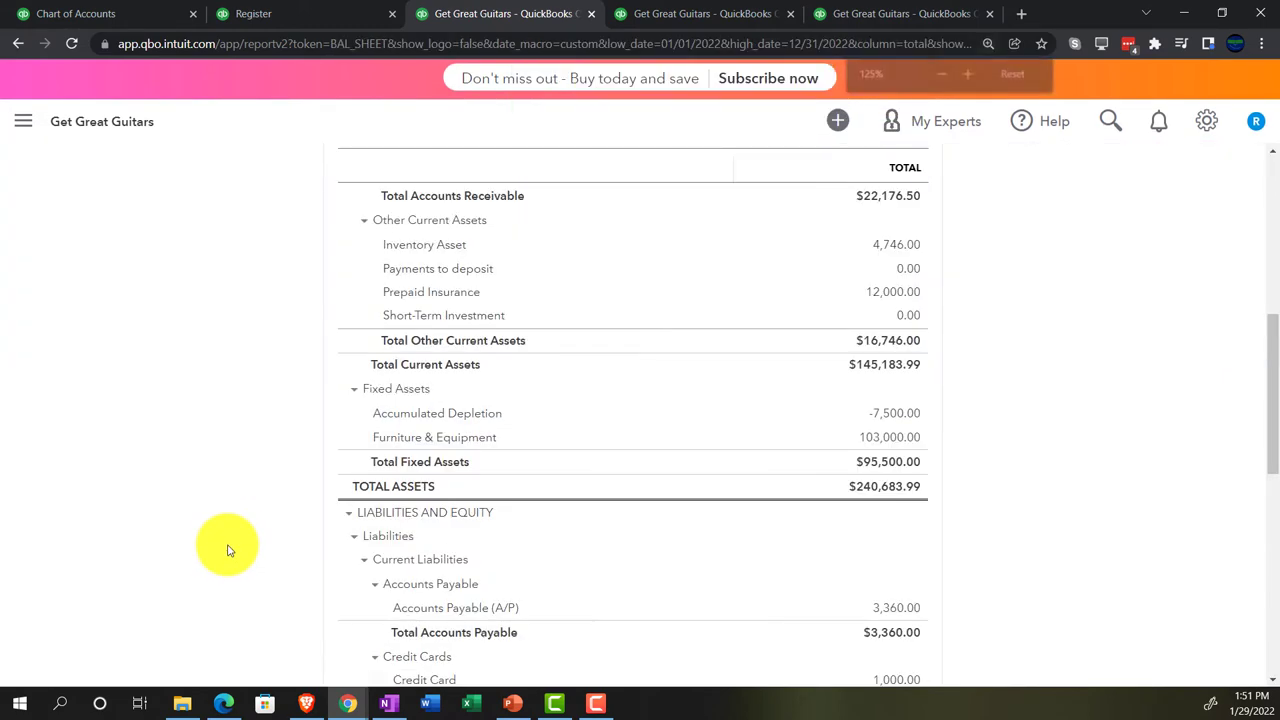
{"action": "key", "text": "ctrl+plus"}
{"action": "scroll", "coordinate": [228, 549], "scroll_direction": "down", "scroll_amount": 2}
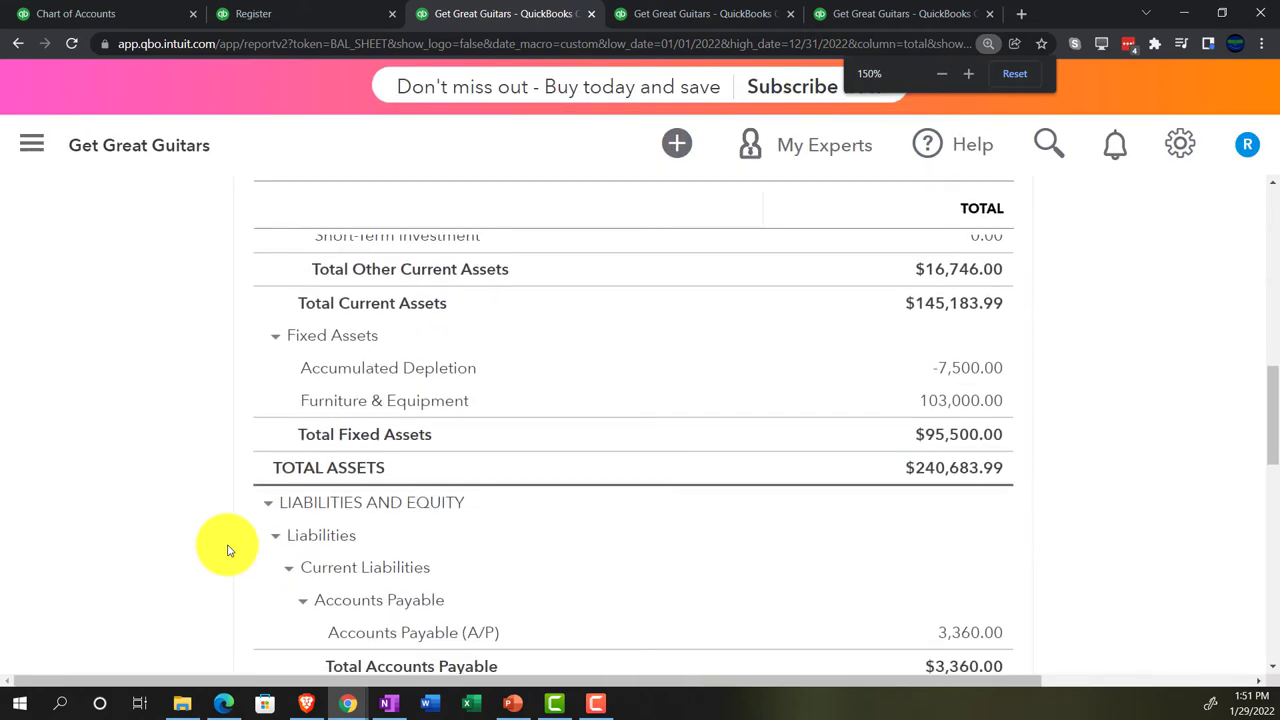
{"action": "scroll", "coordinate": [228, 549], "scroll_direction": "down", "scroll_amount": 4}
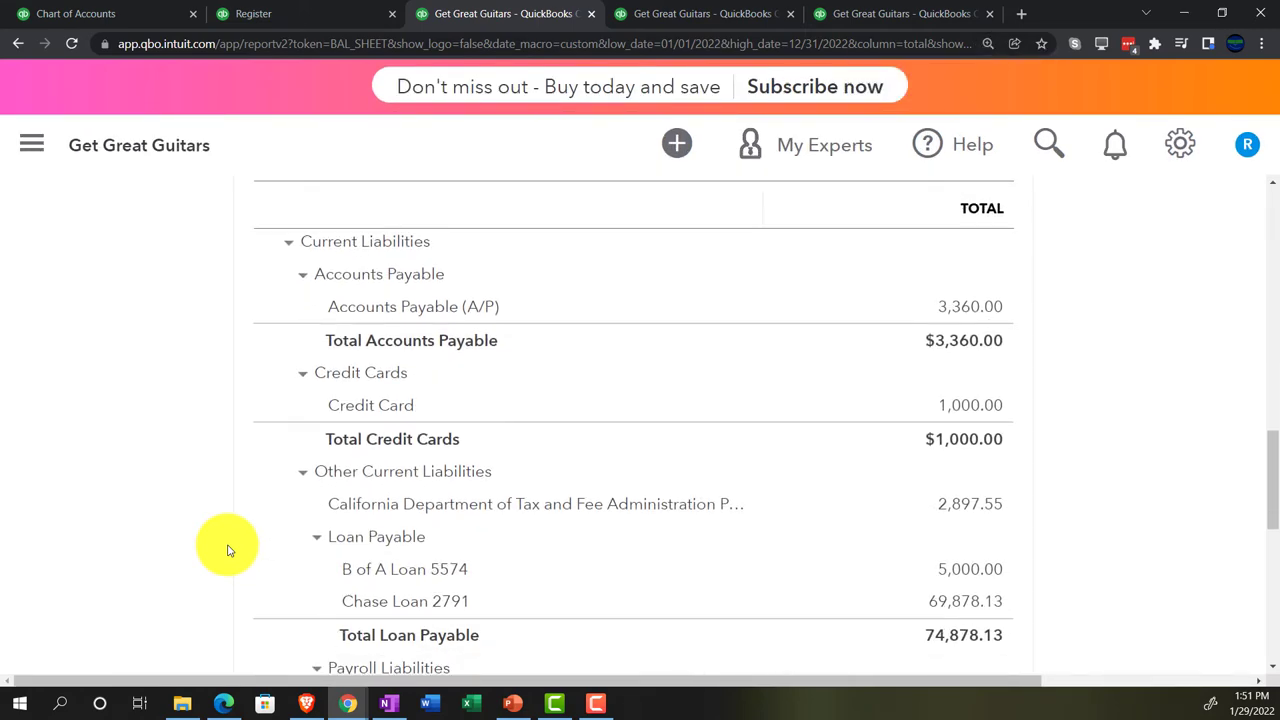
{"action": "scroll", "coordinate": [228, 549], "scroll_direction": "down", "scroll_amount": 1}
{"action": "scroll", "coordinate": [310, 400], "scroll_direction": "down", "scroll_amount": 1}
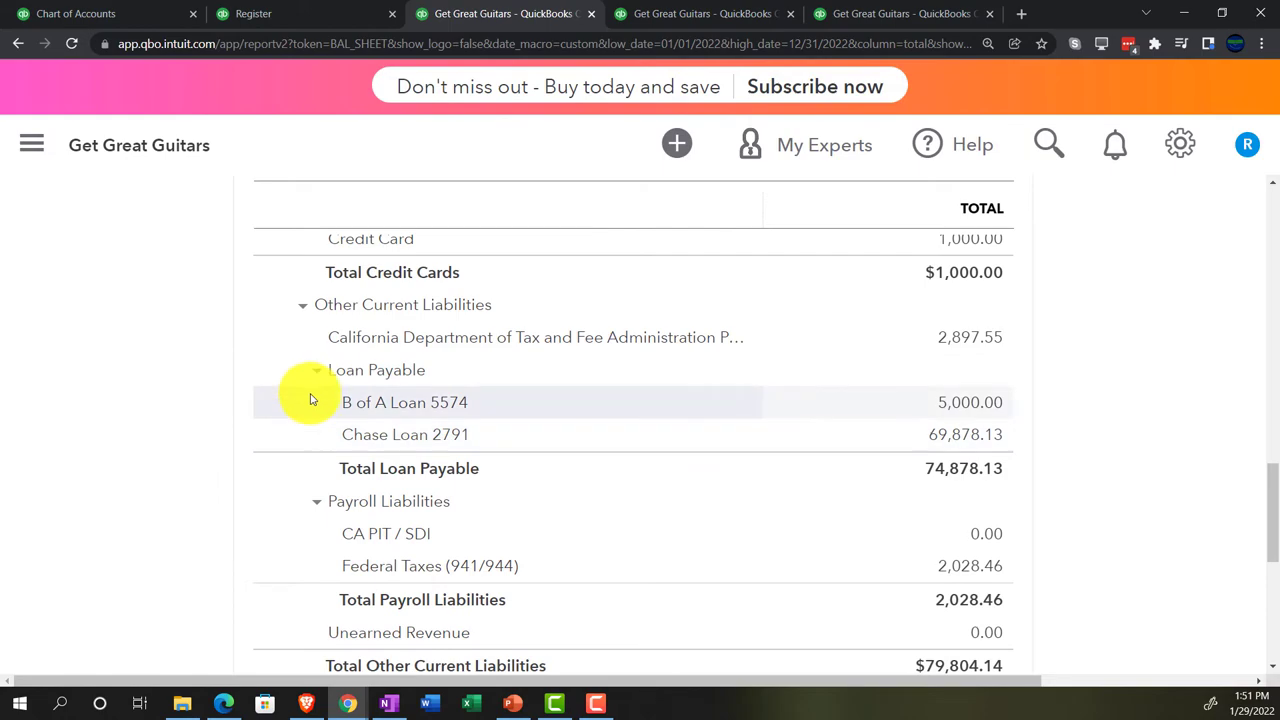
{"action": "left_click", "coordinate": [317, 371]}
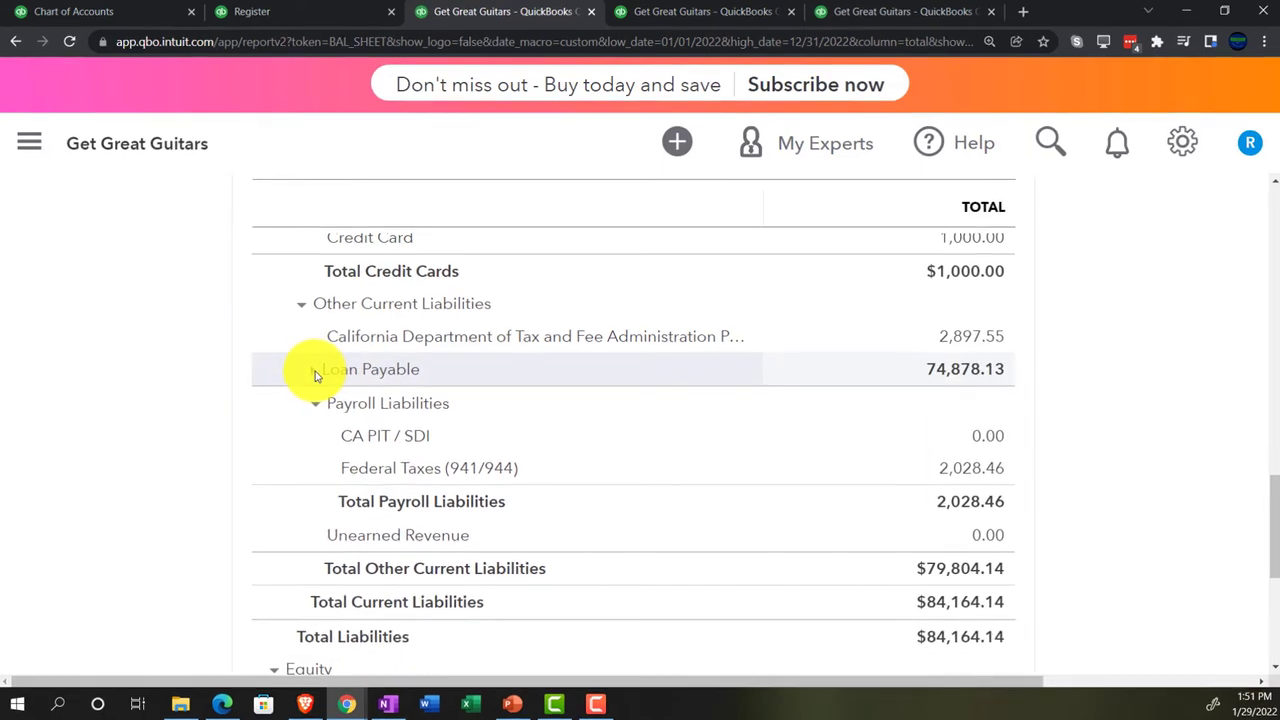
{"action": "left_click", "coordinate": [315, 371]}
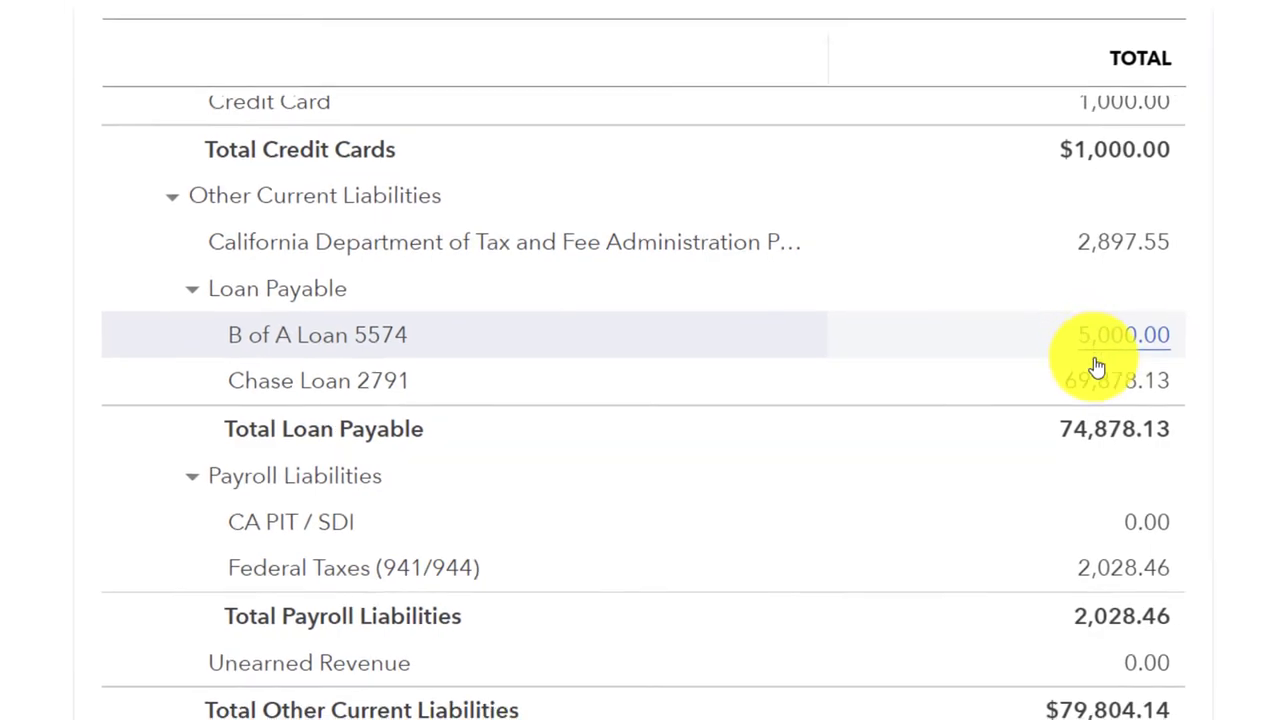
Step: Open the transaction detail behind B of A Loan 5574, check its journal entry, and return to the Balance Sheet
{"action": "left_click", "coordinate": [1110, 340]}
{"action": "scroll", "coordinate": [1098, 387], "scroll_direction": "down", "scroll_amount": 1}
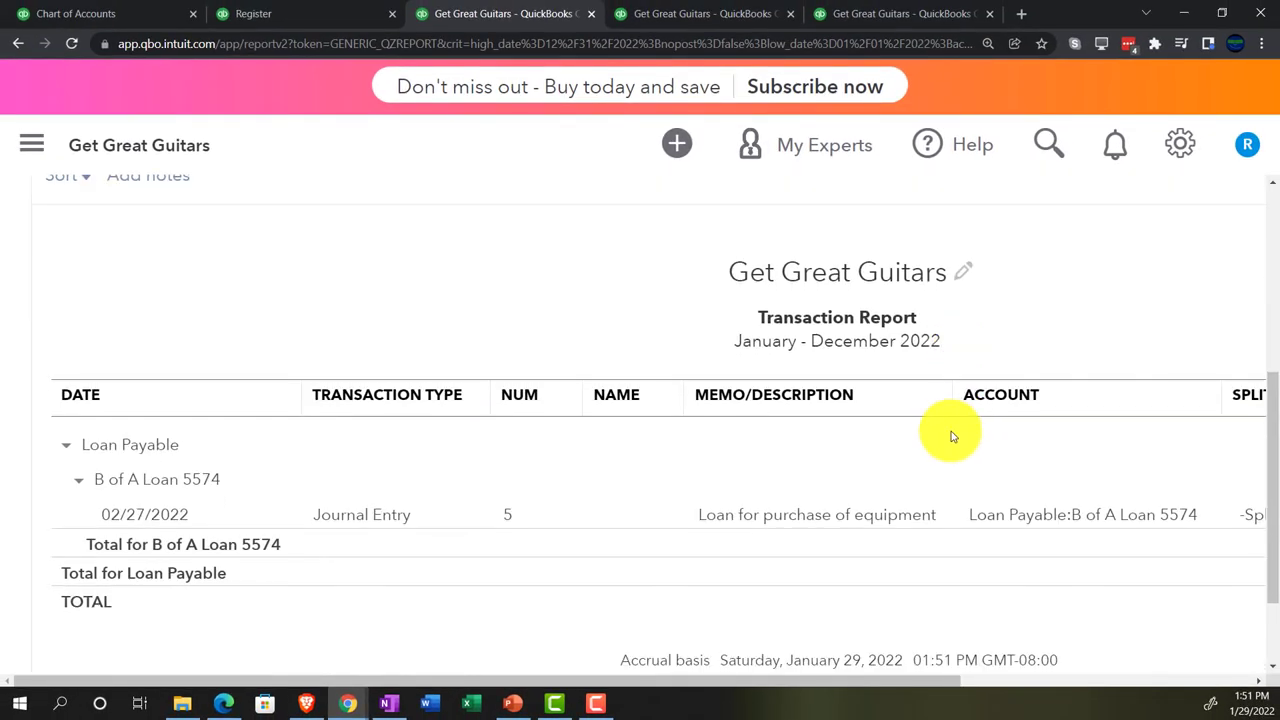
{"action": "key", "text": "ctrl+minus"}
{"action": "key", "text": "ctrl+minus"}
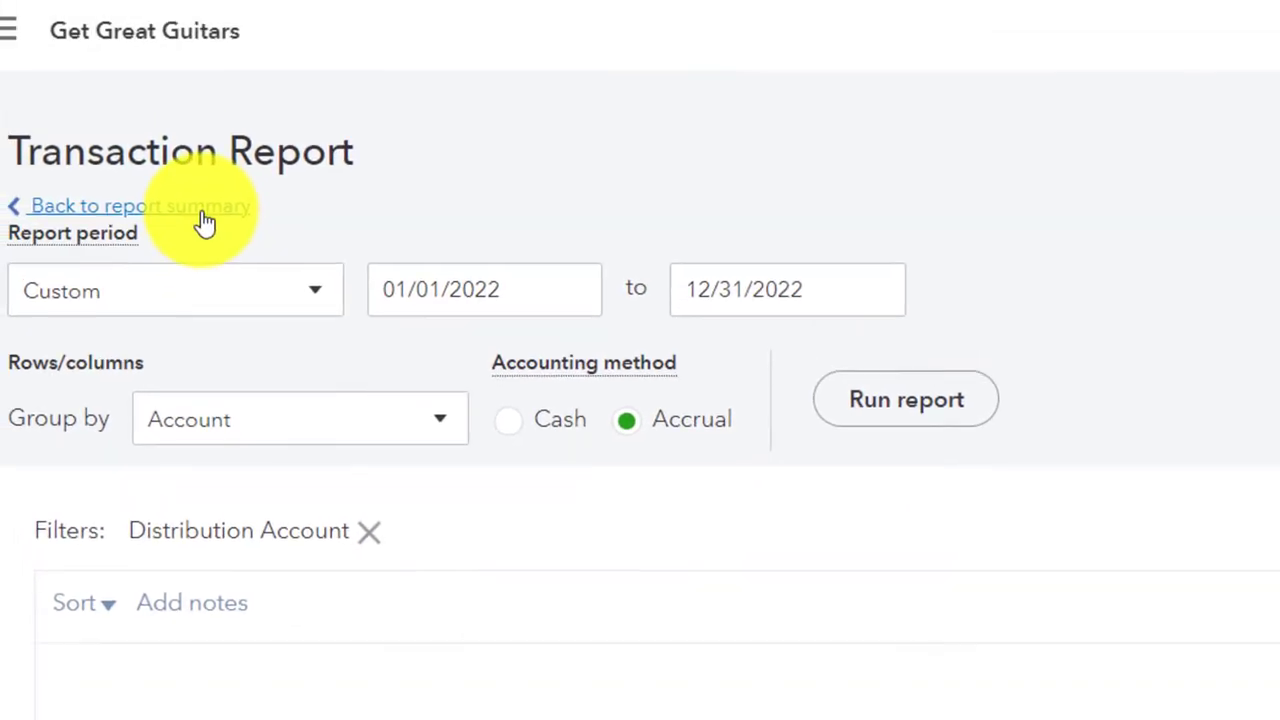
{"action": "left_click", "coordinate": [205, 215]}
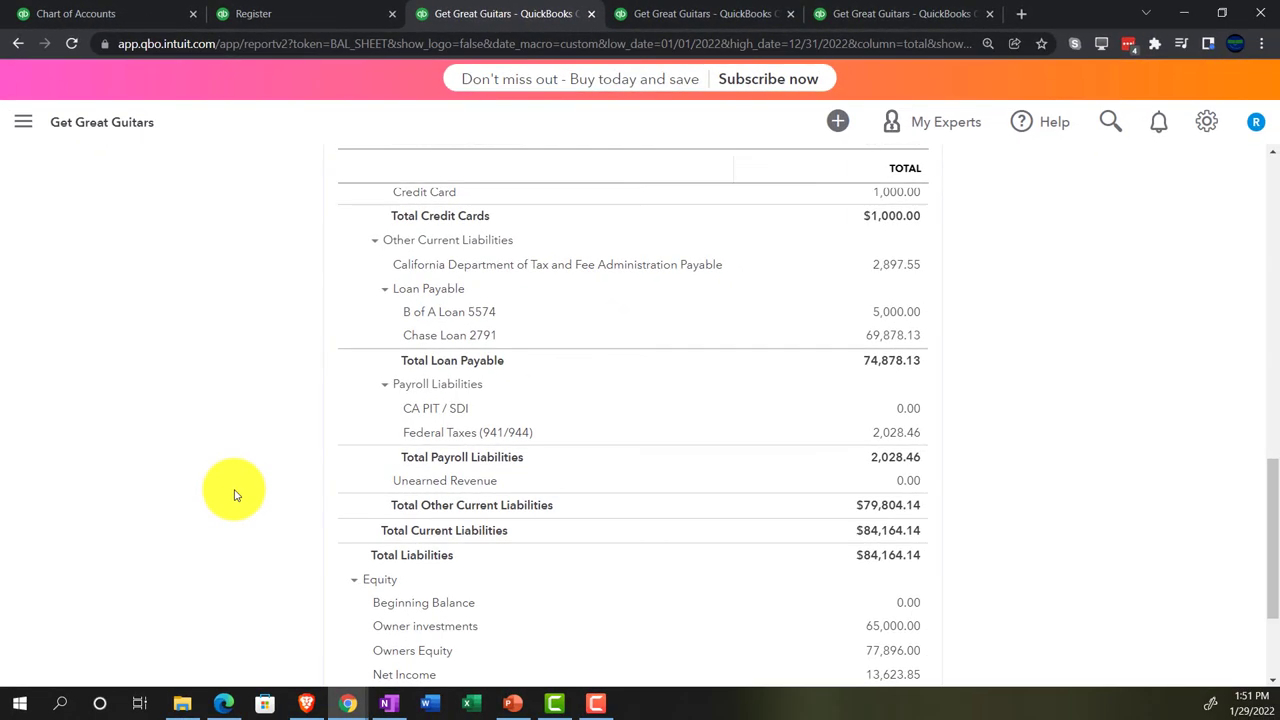
Step: Review the liabilities and compare Loan Payable as a collapsed total with its expanded B of A and Chase sub-accounts
{"action": "key", "text": "ctrl+plus"}
{"action": "key", "text": "ctrl+plus"}
{"action": "key", "text": "ctrl+plus"}
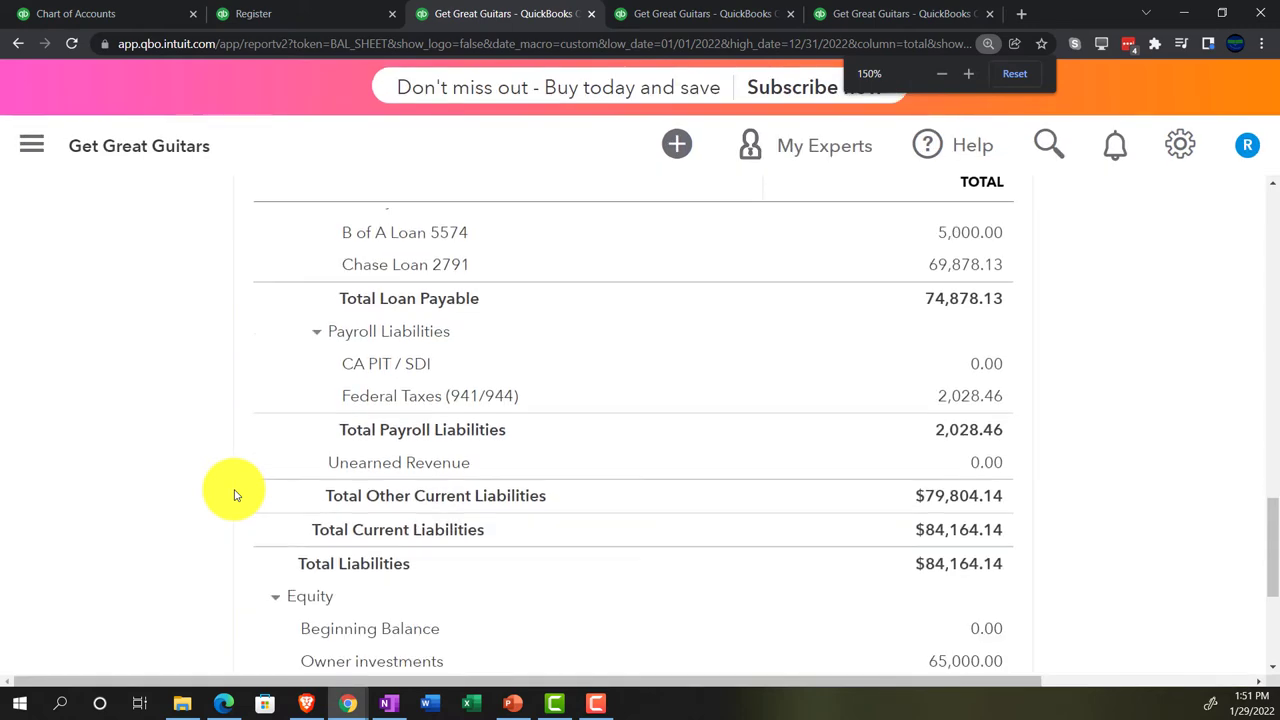
{"action": "scroll", "coordinate": [233, 495], "scroll_direction": "down", "scroll_amount": 3}
{"action": "scroll", "coordinate": [230, 497], "scroll_direction": "up", "scroll_amount": 3}
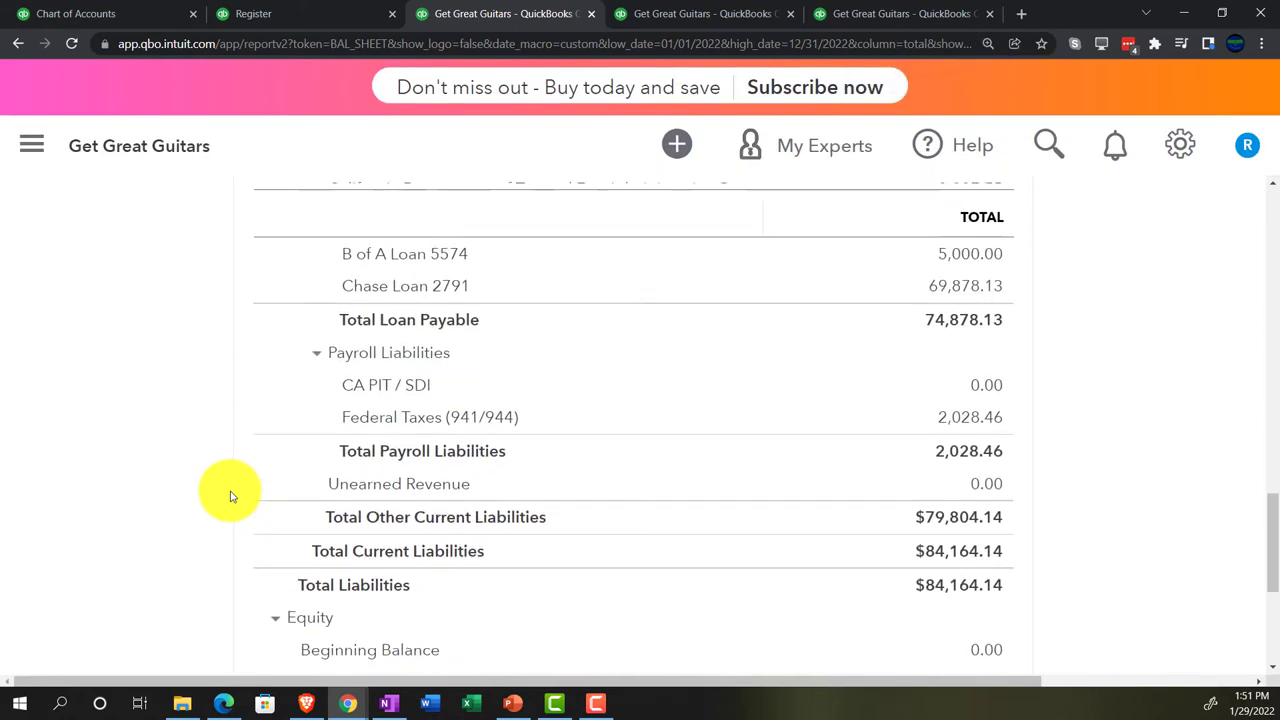
{"action": "scroll", "coordinate": [230, 495], "scroll_direction": "up", "scroll_amount": 3}
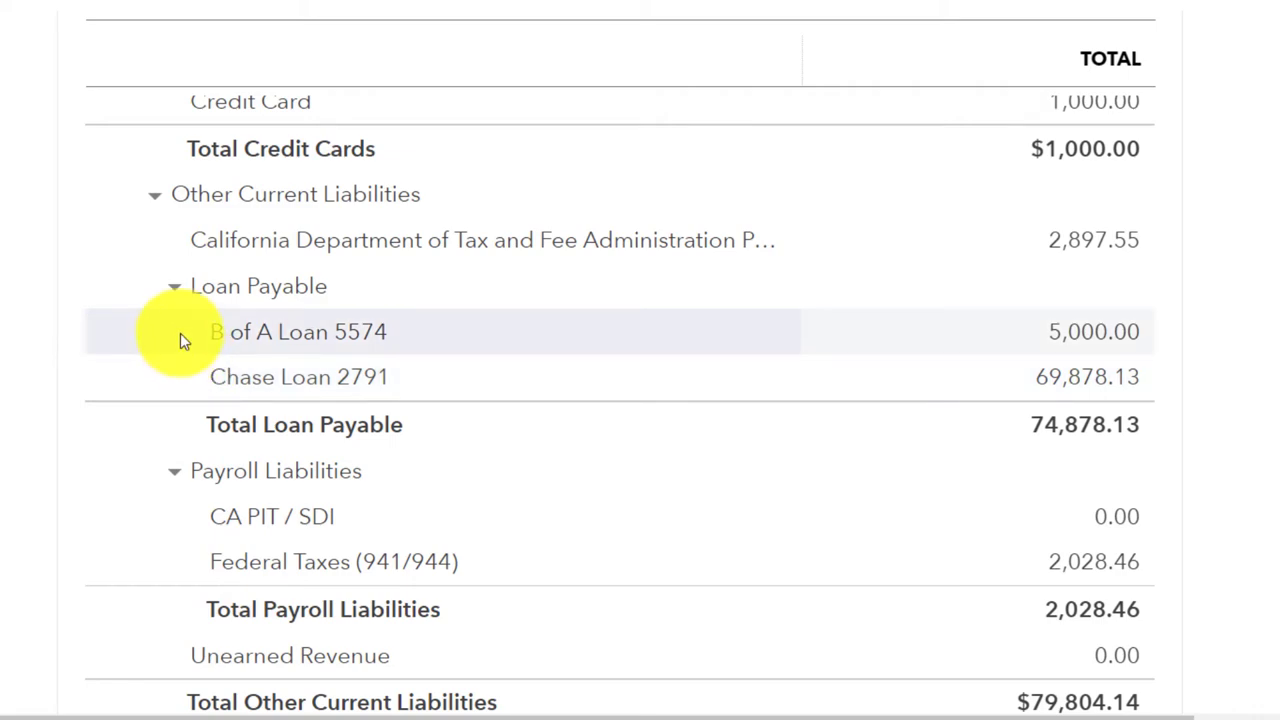
{"action": "left_click", "coordinate": [174, 290]}
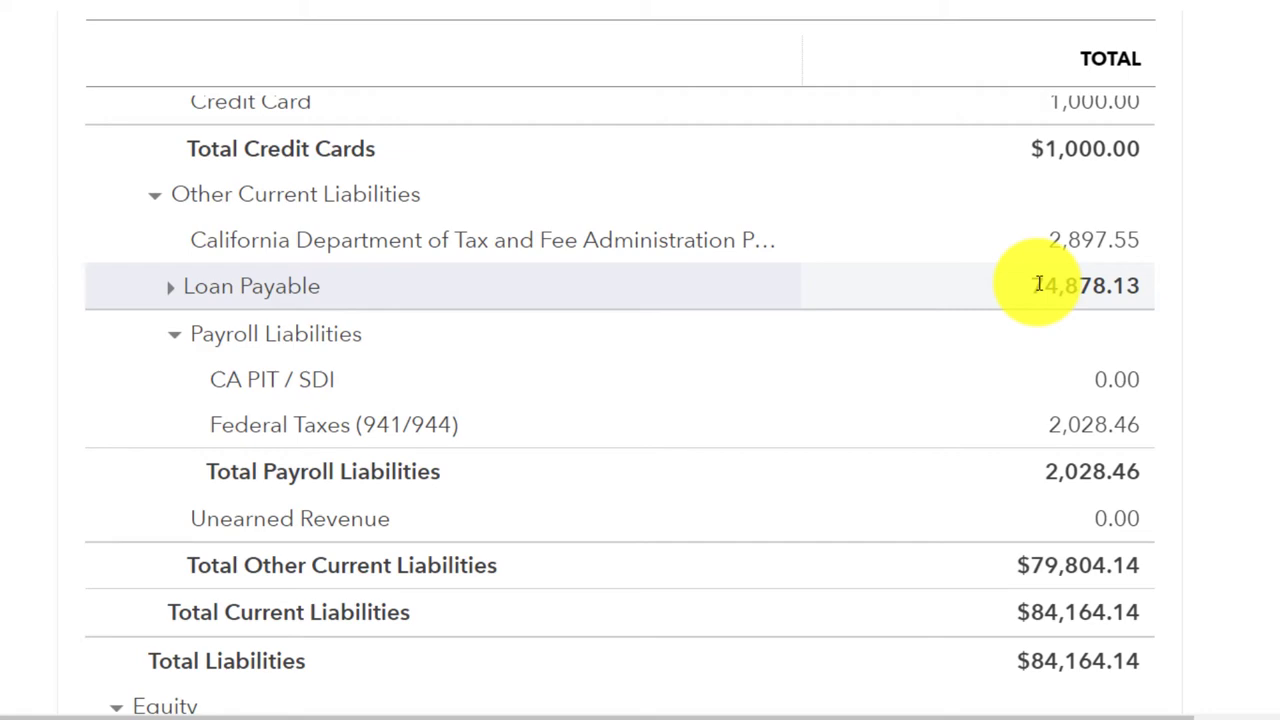
{"action": "left_click", "coordinate": [168, 288]}
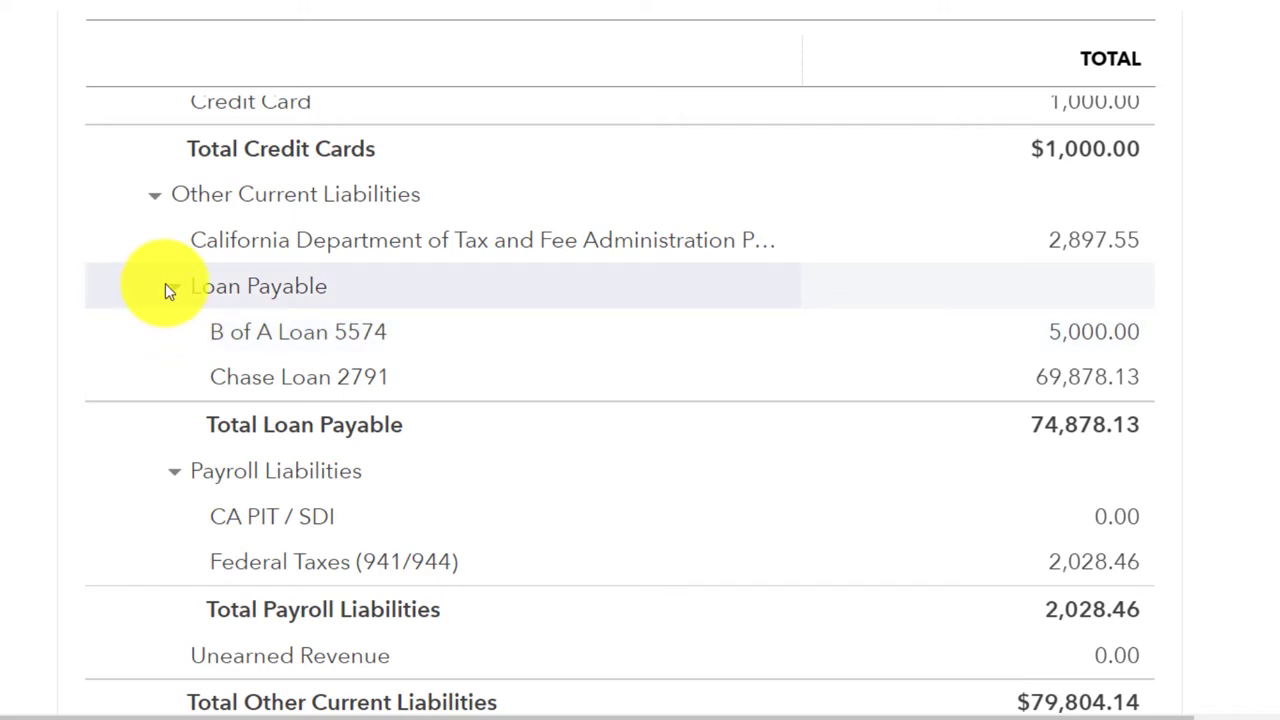
{"action": "left_click", "coordinate": [174, 288]}
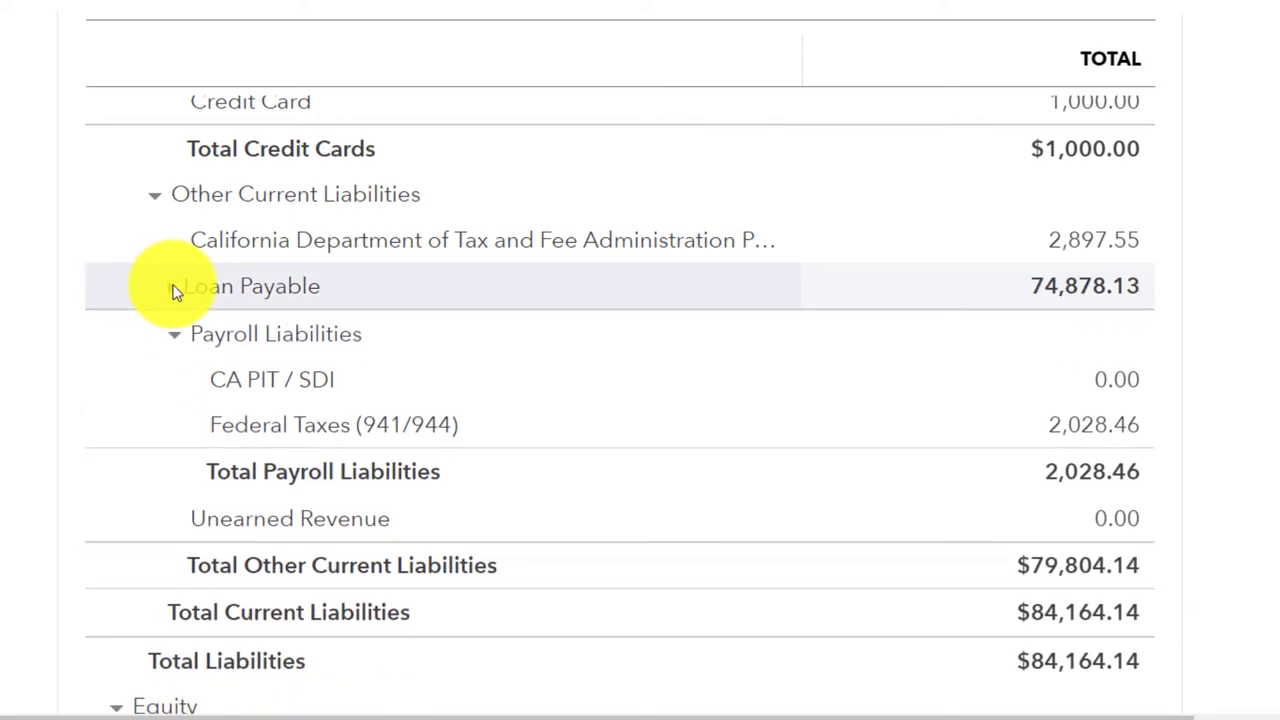
{"action": "left_click", "coordinate": [174, 289]}
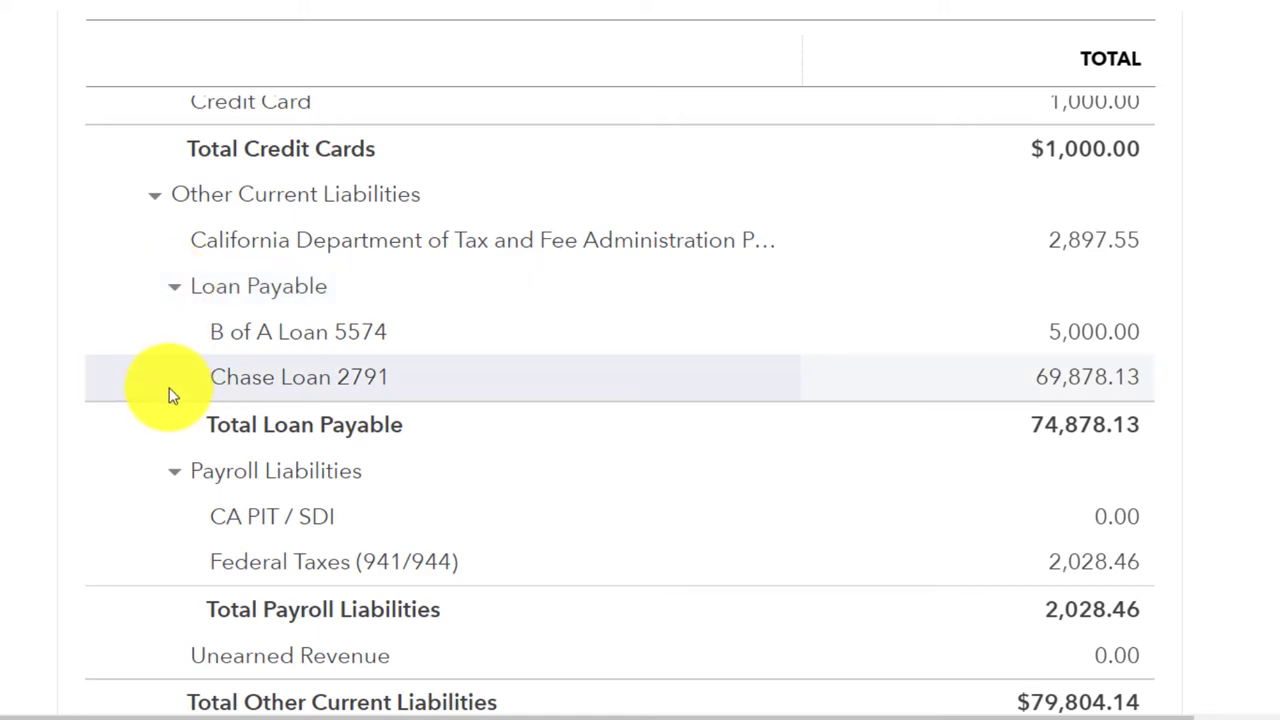
Step: Open the transaction detail behind Furniture & Equipment under Fixed Assets and examine the equipment loan entry across its columns
{"action": "scroll", "coordinate": [170, 388], "scroll_direction": "up", "scroll_amount": 3}
{"action": "scroll", "coordinate": [170, 388], "scroll_direction": "up", "scroll_amount": 5}
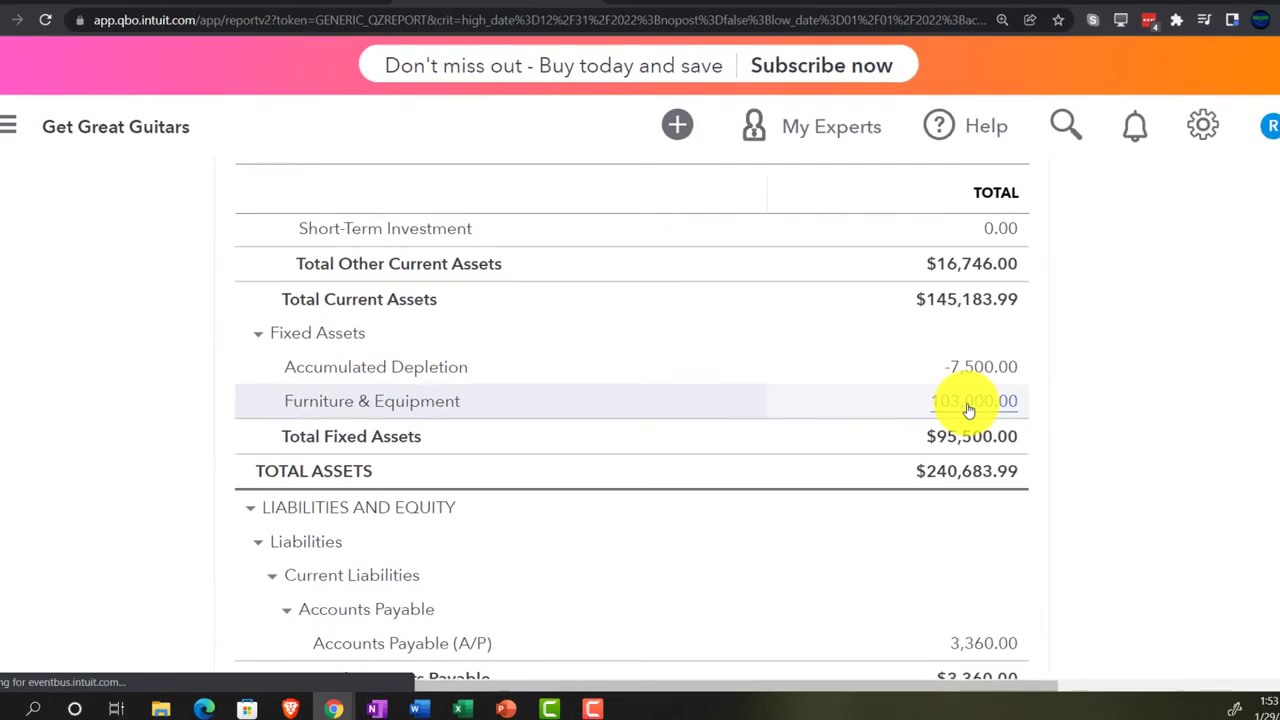
{"action": "left_click", "coordinate": [818, 462]}
{"action": "scroll", "coordinate": [814, 457], "scroll_direction": "down", "scroll_amount": 1}
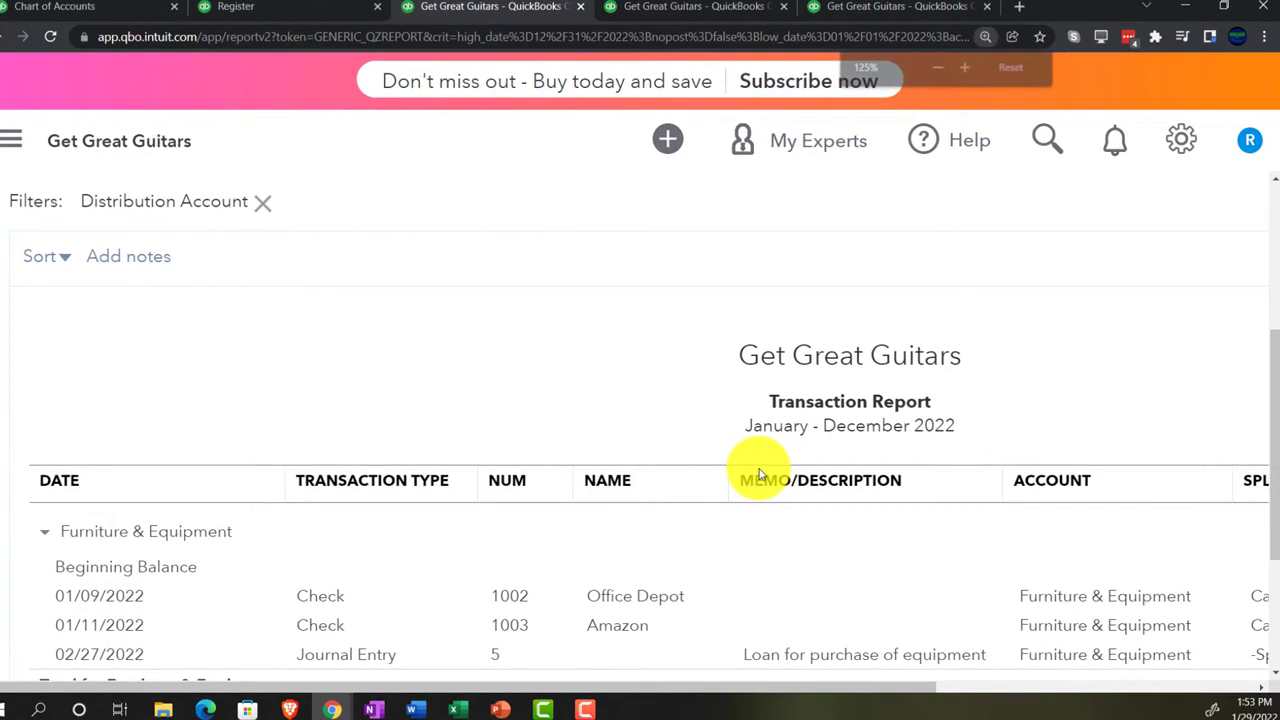
{"action": "scroll", "coordinate": [760, 475], "scroll_direction": "right", "scroll_amount": 5}
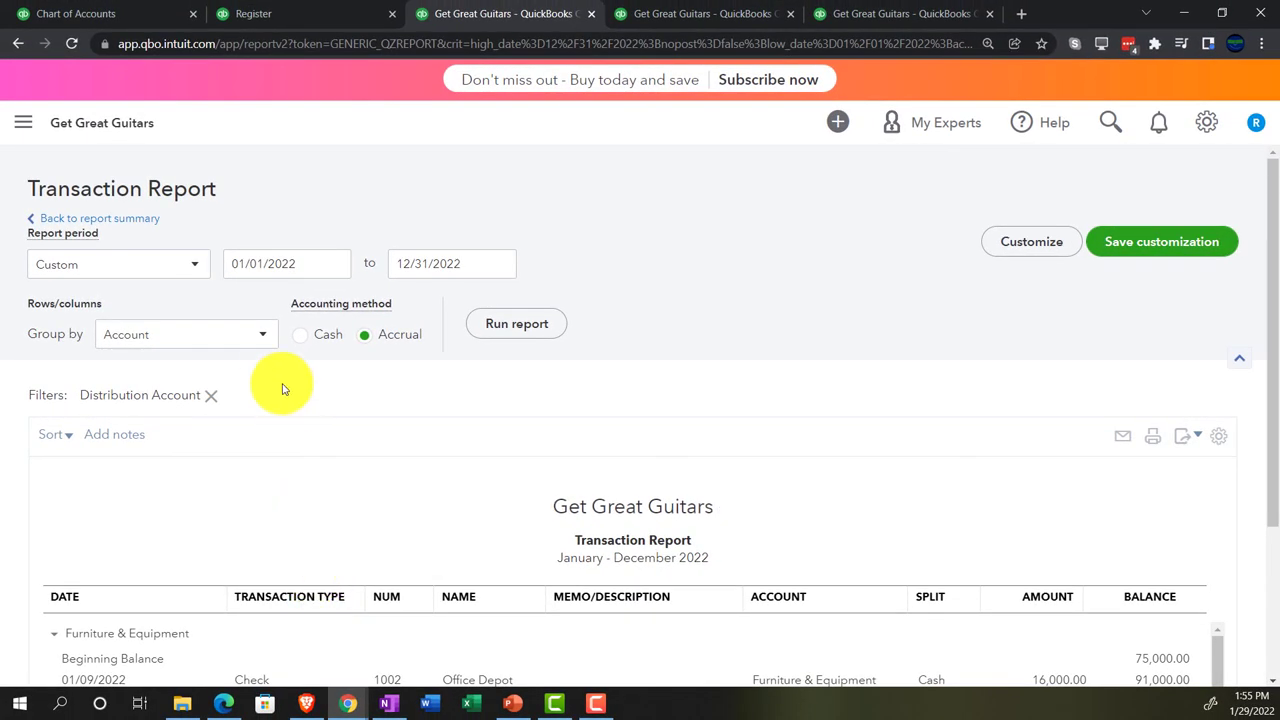
Step: Return from the Furniture & Equipment detail to the Balance Sheet and examine the Fixed Assets section
{"action": "left_click", "coordinate": [126, 217]}
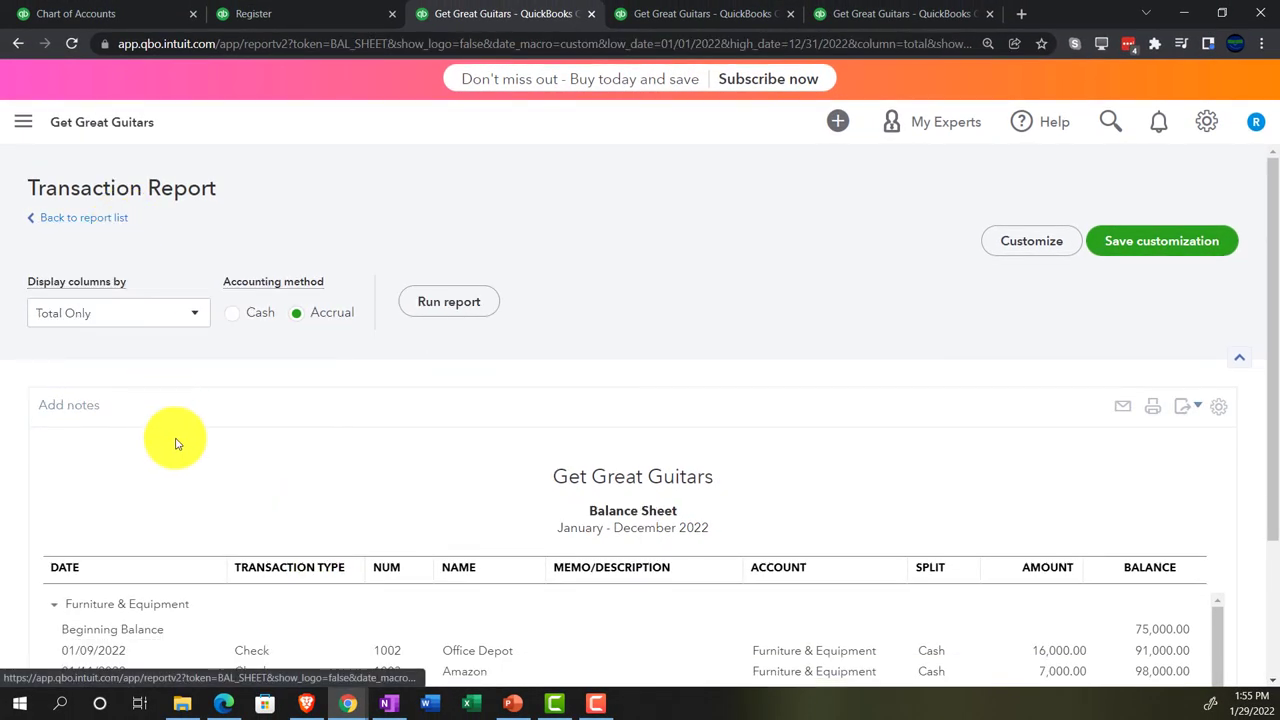
{"action": "scroll", "coordinate": [186, 480], "scroll_direction": "down", "scroll_amount": 10}
{"action": "key", "text": "ctrl+plus"}
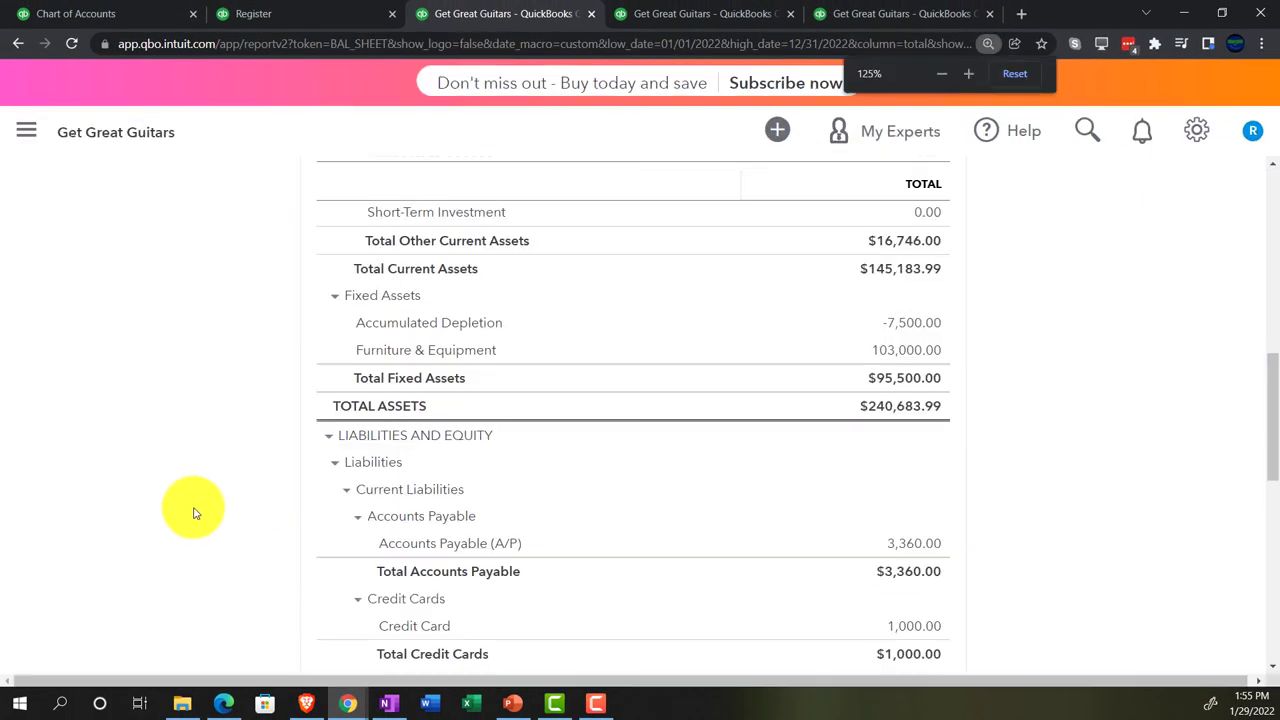
{"action": "key", "text": "ctrl+plus"}
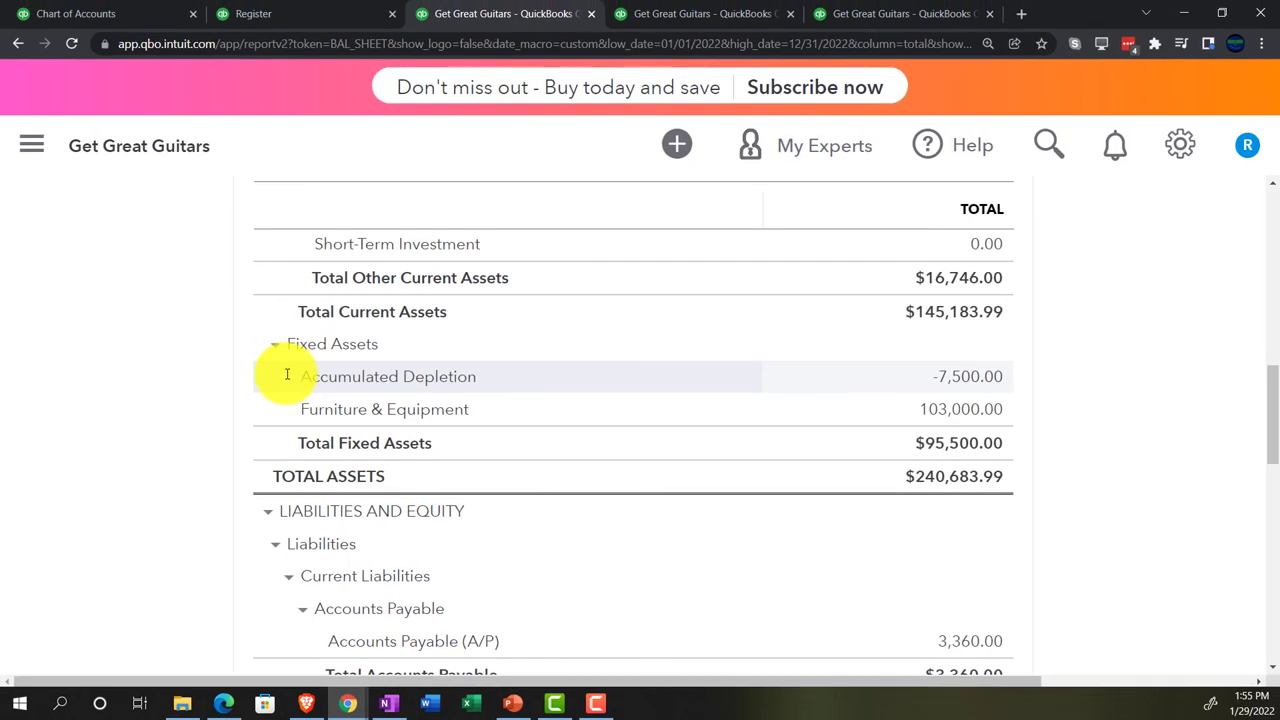
Step: Open the Furniture & Equipment register from the Chart of Accounts and examine its transactions
{"action": "left_click", "coordinate": [132, 15]}
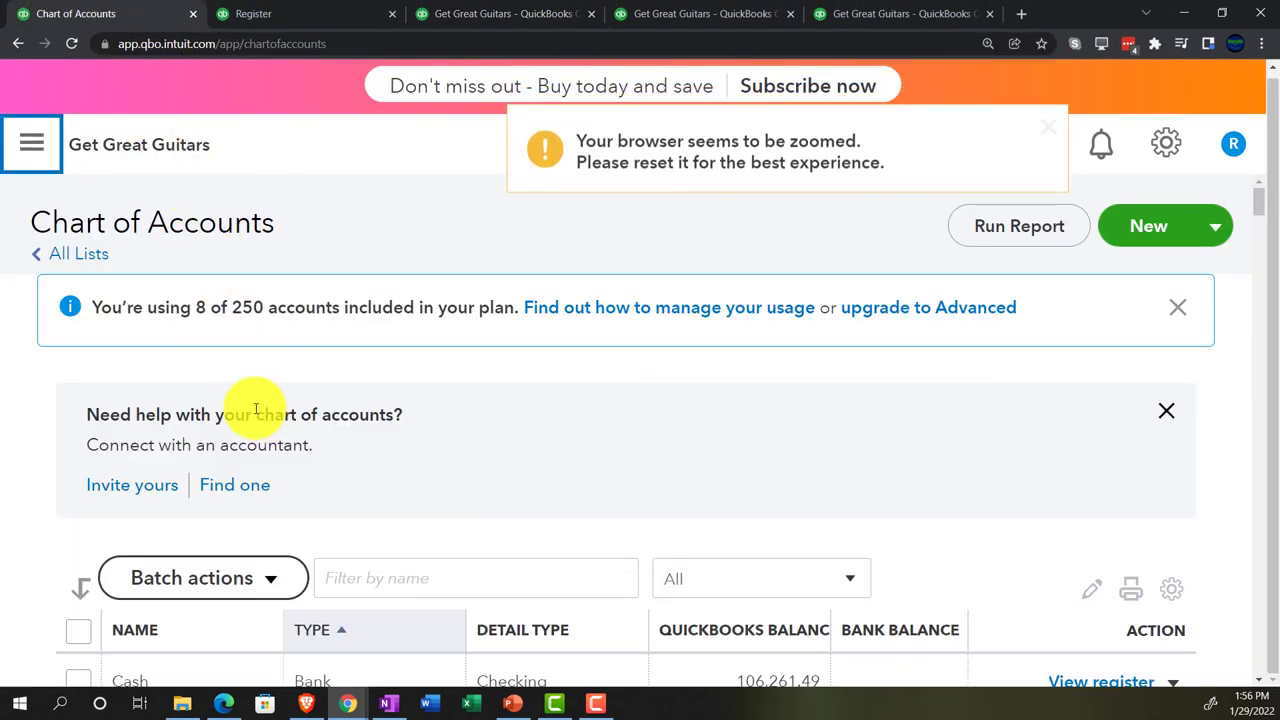
{"action": "scroll", "coordinate": [256, 407], "scroll_direction": "down", "scroll_amount": 2}
{"action": "scroll", "coordinate": [254, 407], "scroll_direction": "down", "scroll_amount": 4}
{"action": "key", "text": "ctrl+minus"}
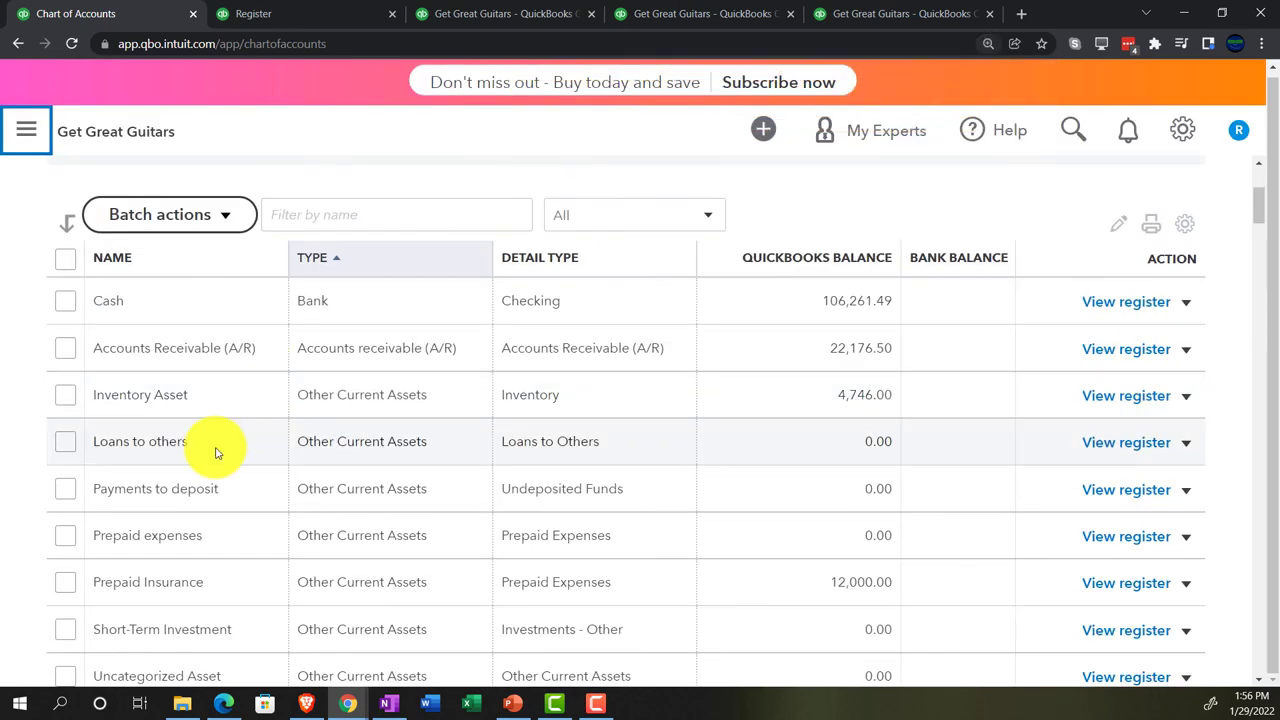
{"action": "scroll", "coordinate": [215, 452], "scroll_direction": "down", "scroll_amount": 1}
{"action": "scroll", "coordinate": [215, 452], "scroll_direction": "down", "scroll_amount": 1}
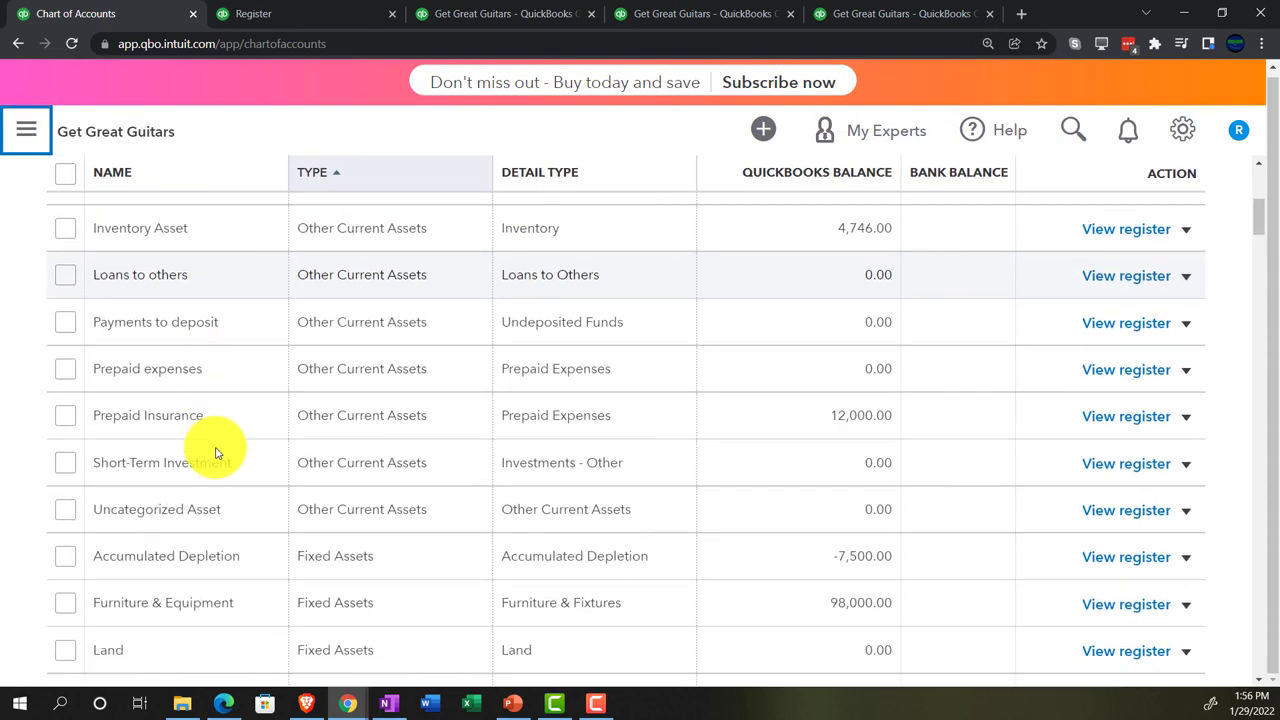
{"action": "scroll", "coordinate": [215, 452], "scroll_direction": "down", "scroll_amount": 2}
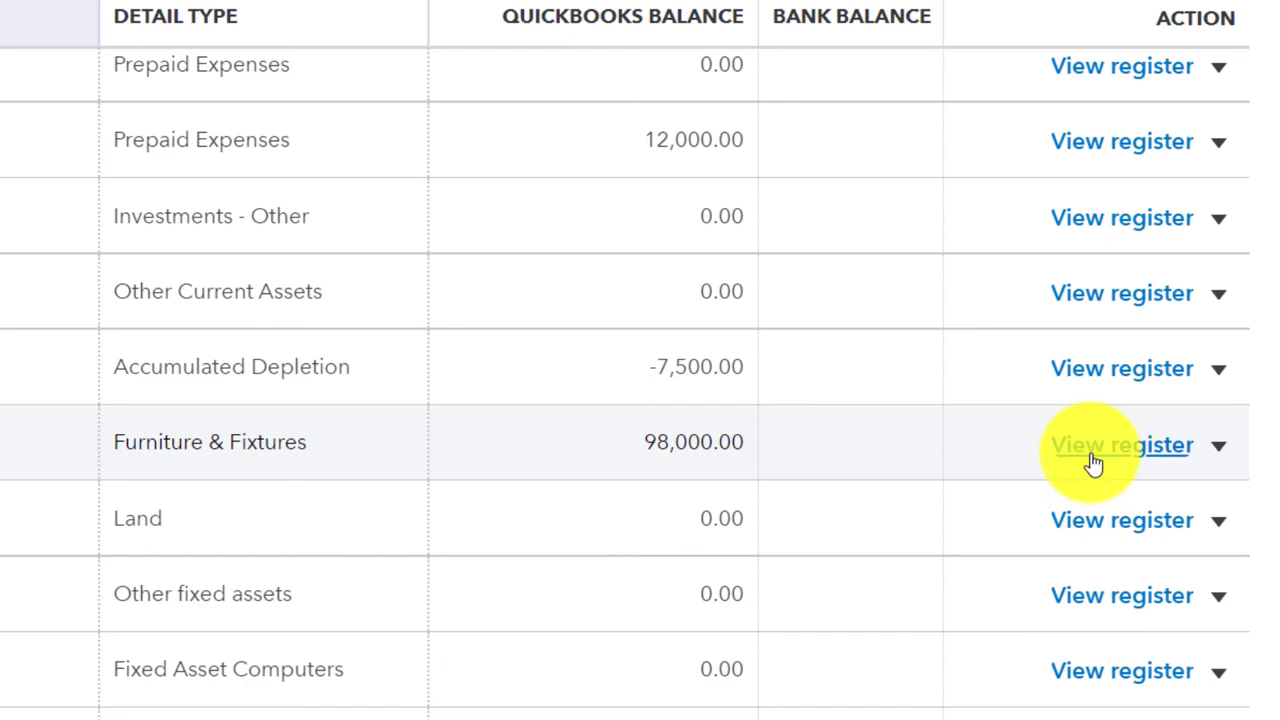
{"action": "left_click", "coordinate": [1085, 466]}
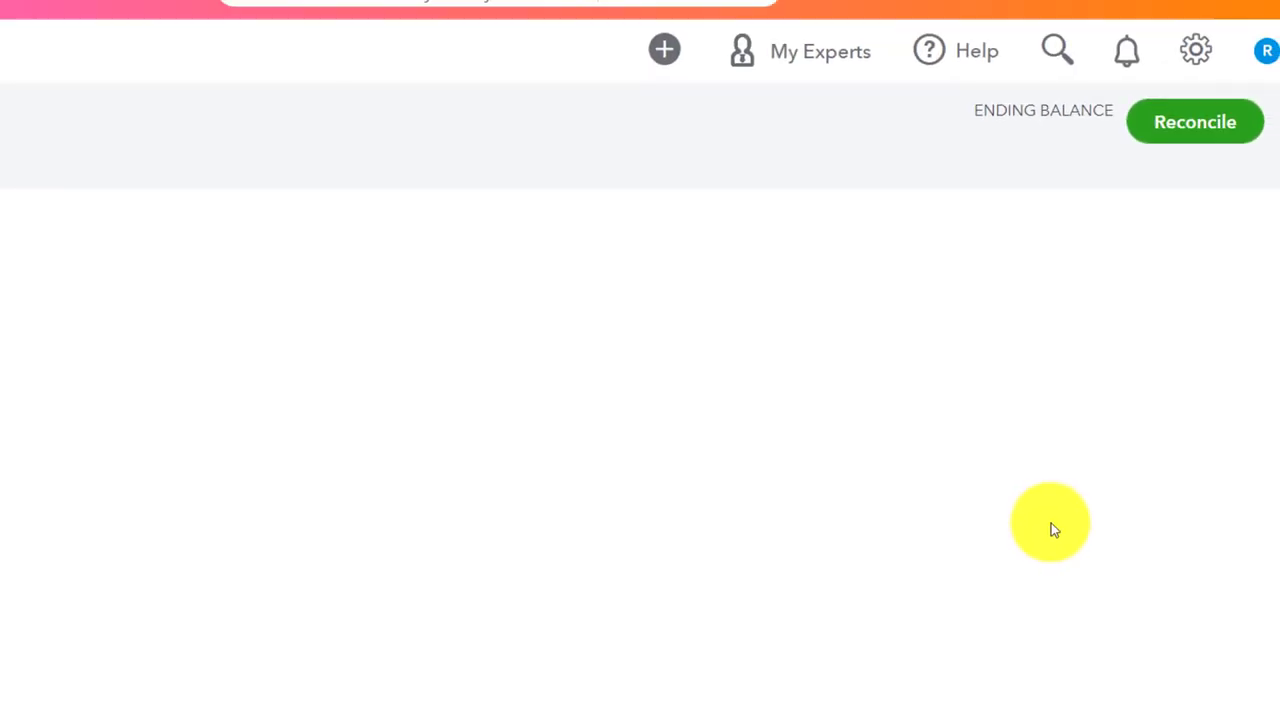
{"action": "scroll", "coordinate": [437, 459], "scroll_direction": "down", "scroll_amount": 1}
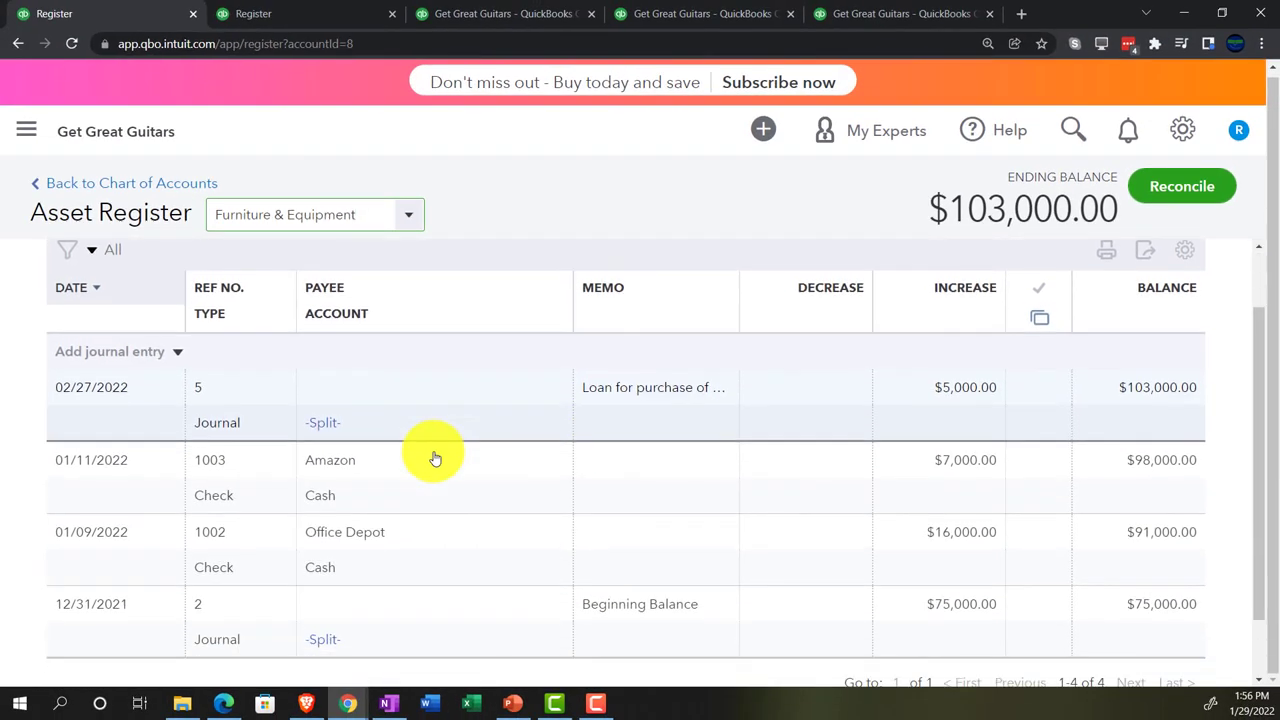
Step: Check which entry types can be added in the Furniture & Equipment register, without adding one, and review the existing entries
{"action": "left_click", "coordinate": [180, 352]}
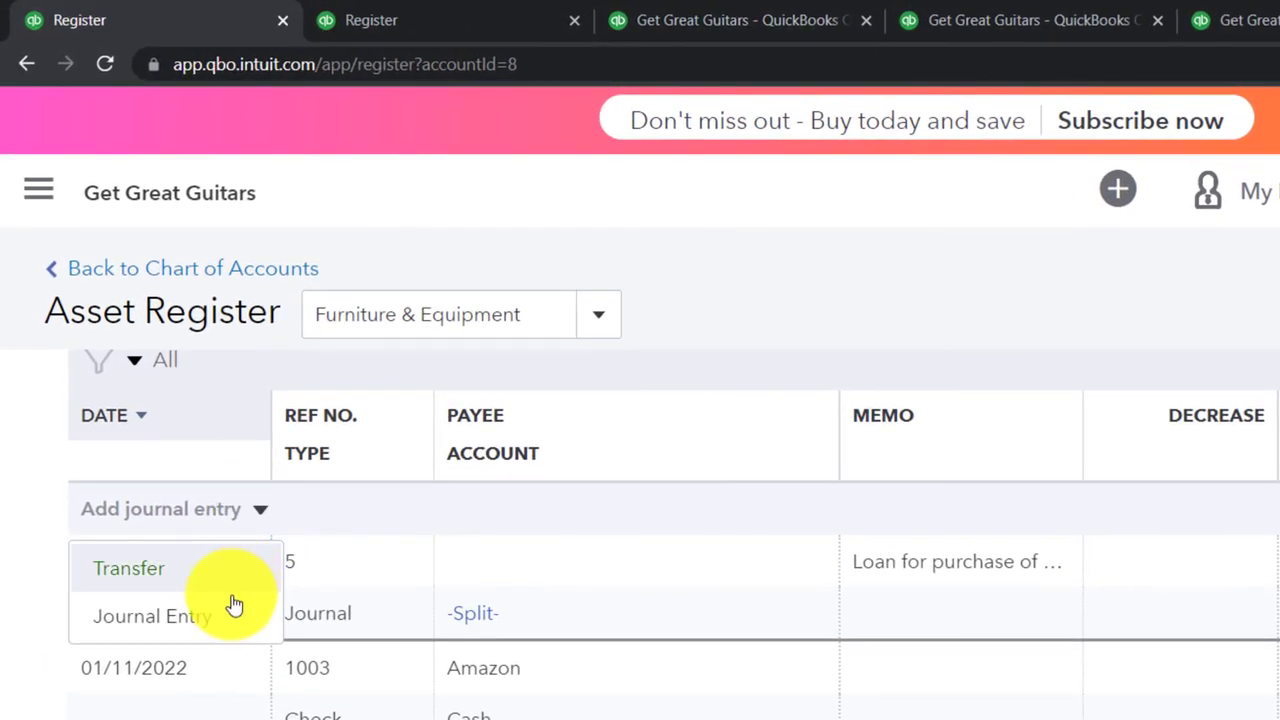
{"action": "left_click", "coordinate": [43, 517]}
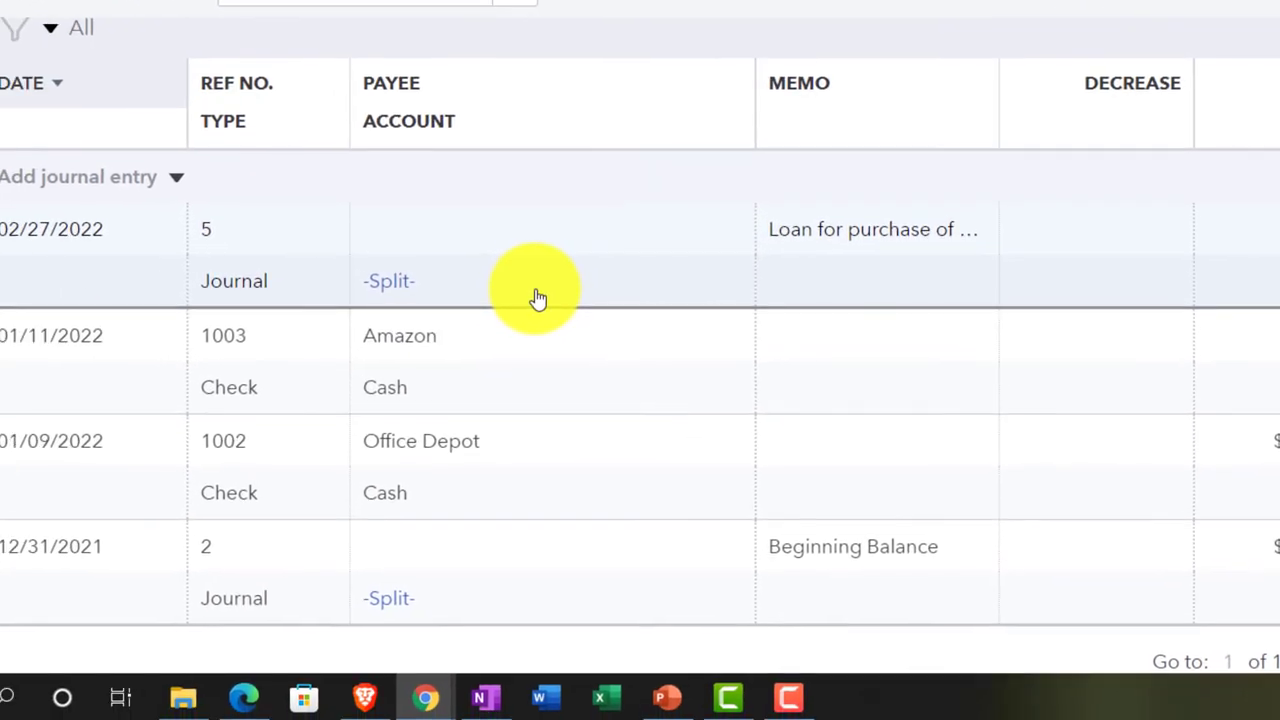
{"action": "mouse_move", "coordinate": [457, 299]}
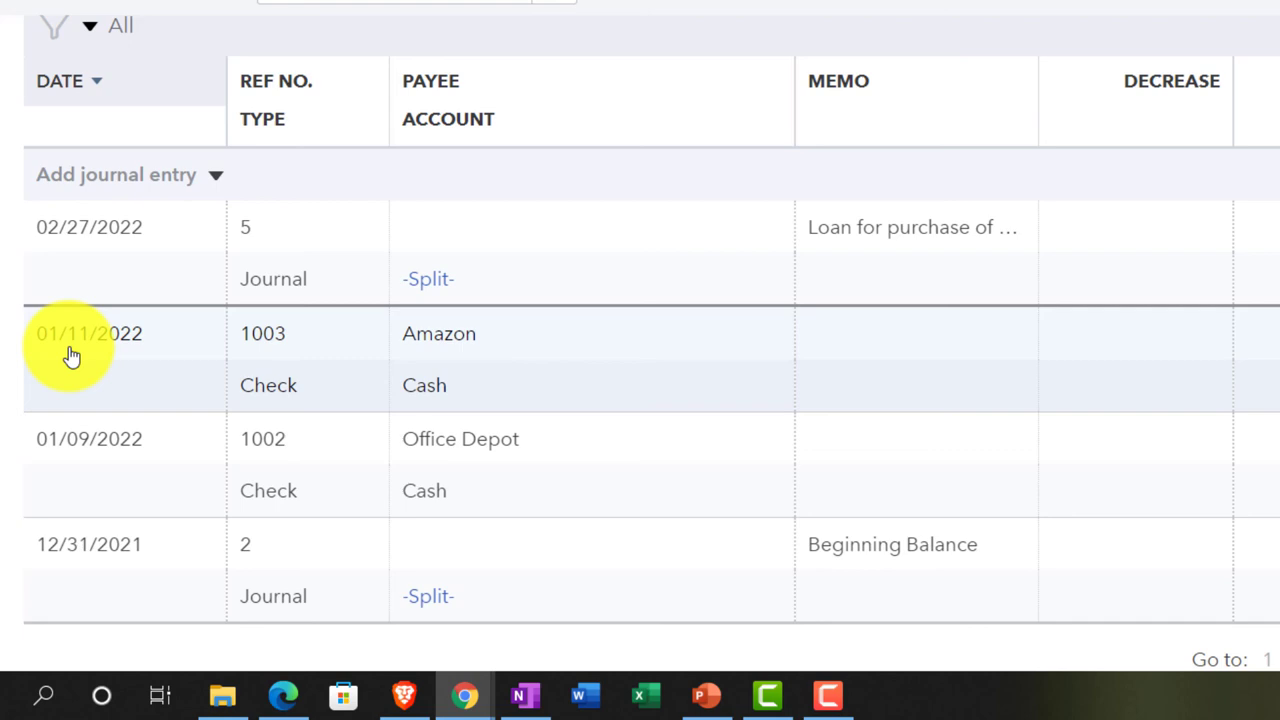
{"action": "scroll", "coordinate": [72, 357], "scroll_direction": "up", "scroll_amount": 1}
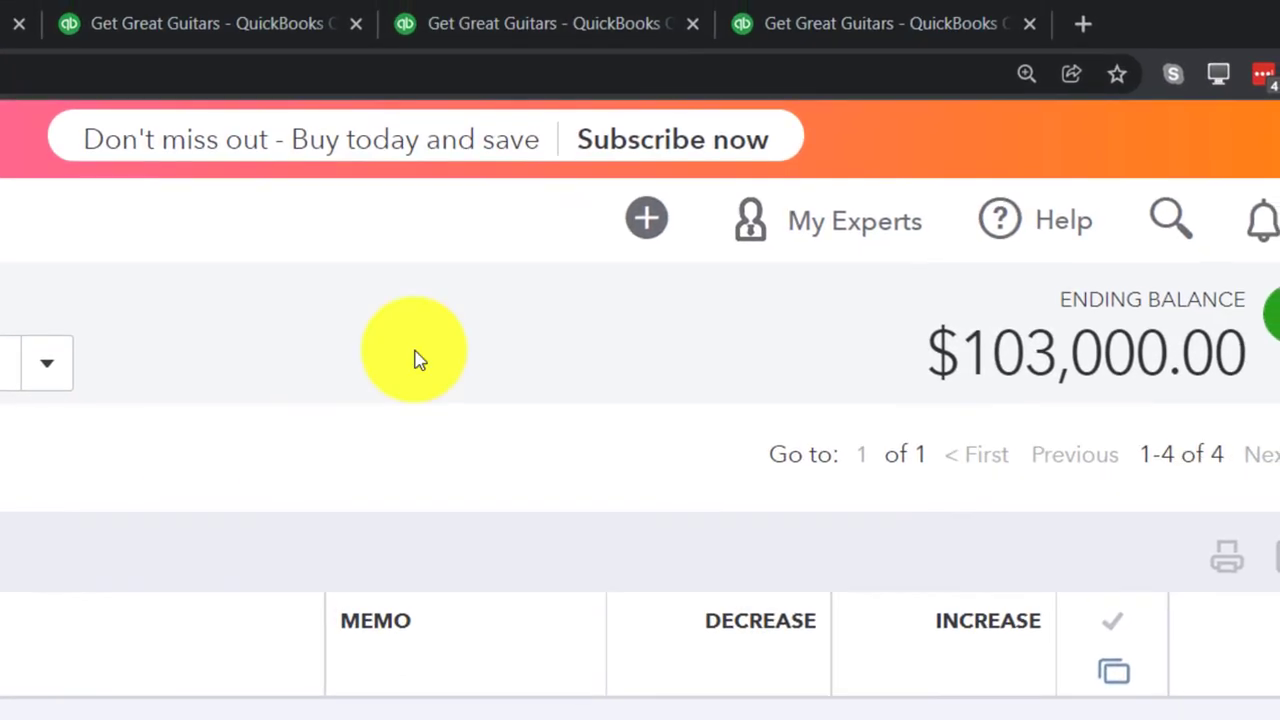
Step: Rerun the Trial Balance report for 2022 and review the account balances from the assets through the expenses
{"action": "left_click", "coordinate": [777, 23]}
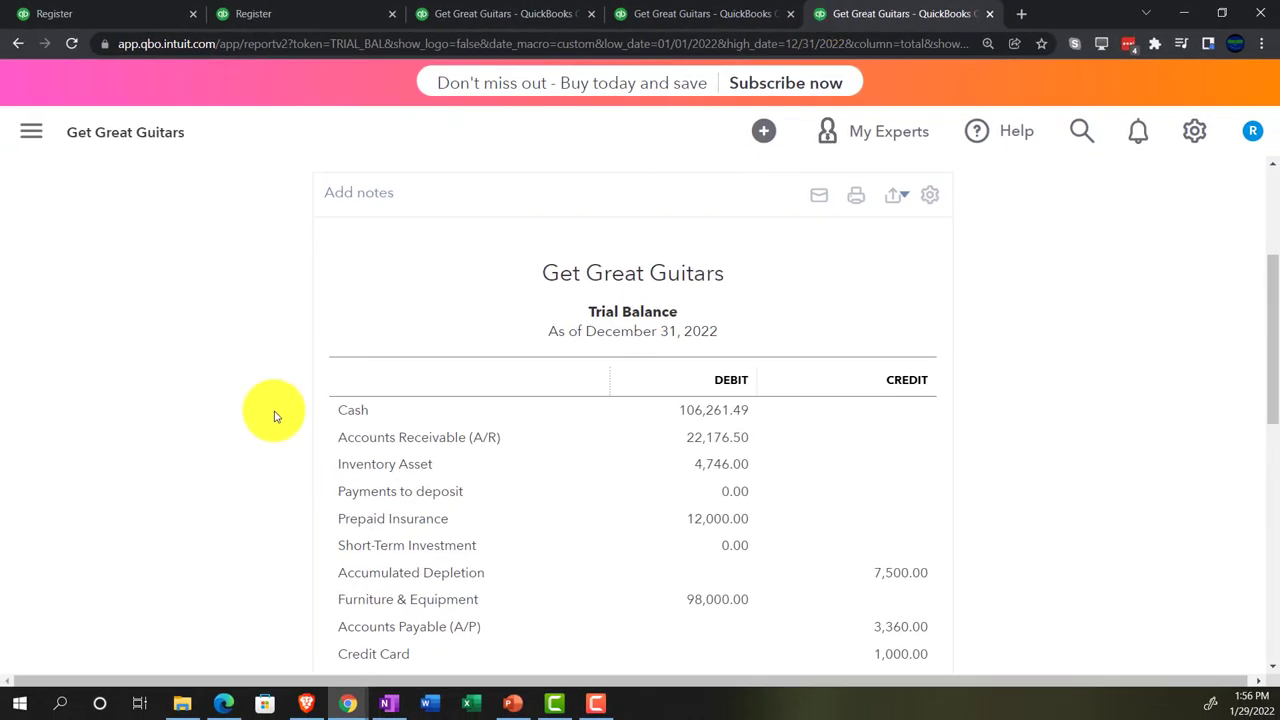
{"action": "scroll", "coordinate": [276, 420], "scroll_direction": "up", "scroll_amount": 3}
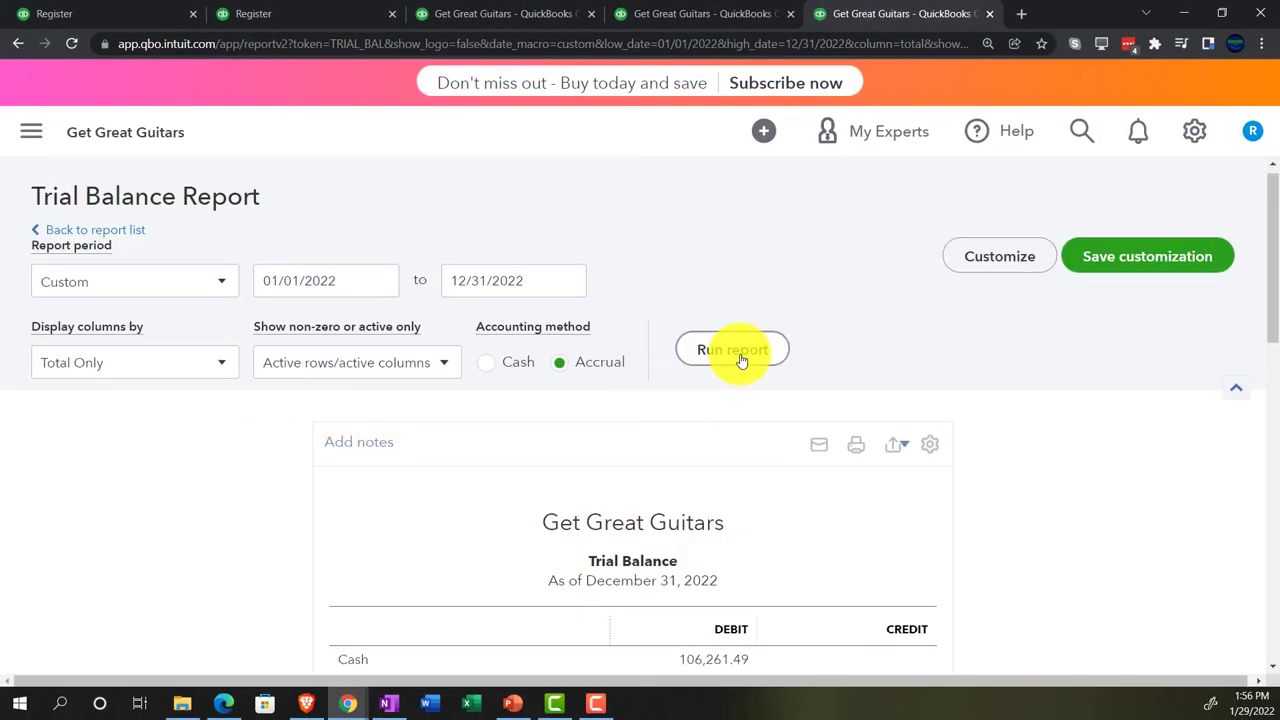
{"action": "scroll", "coordinate": [286, 471], "scroll_direction": "down", "scroll_amount": 3}
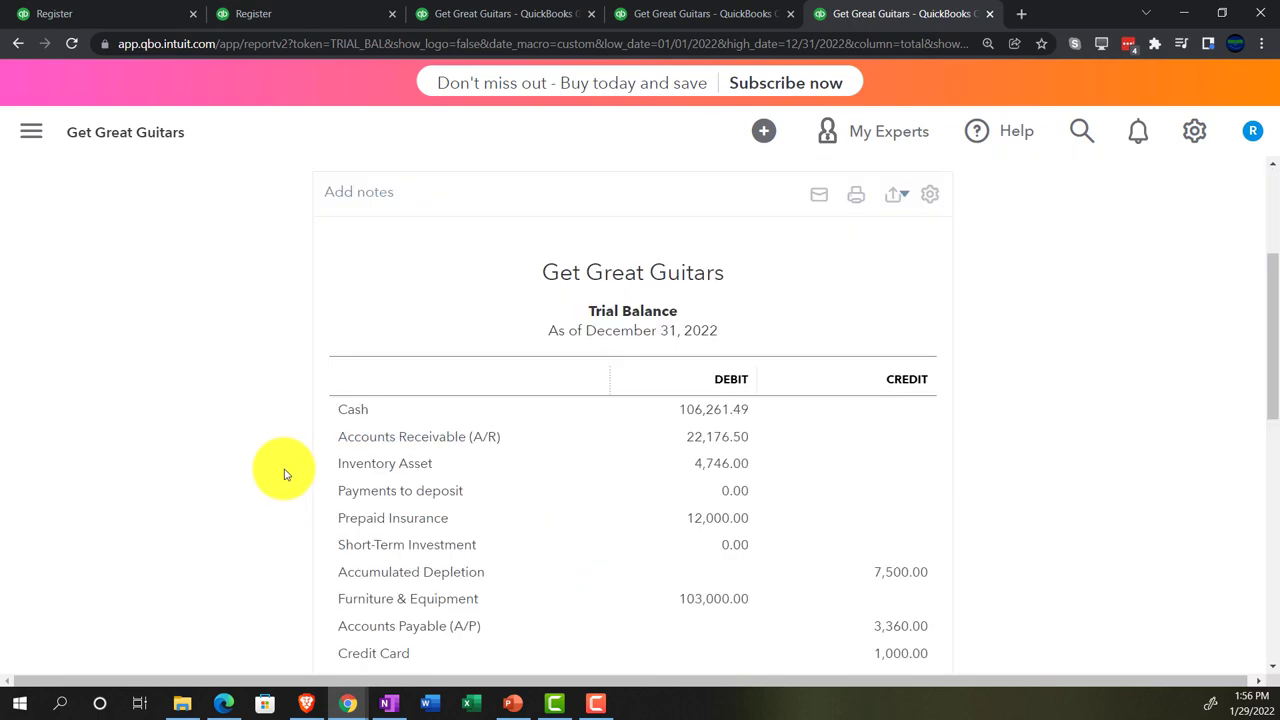
{"action": "key", "text": "ctrl+plus"}
{"action": "scroll", "coordinate": [160, 449], "scroll_direction": "down", "scroll_amount": 2}
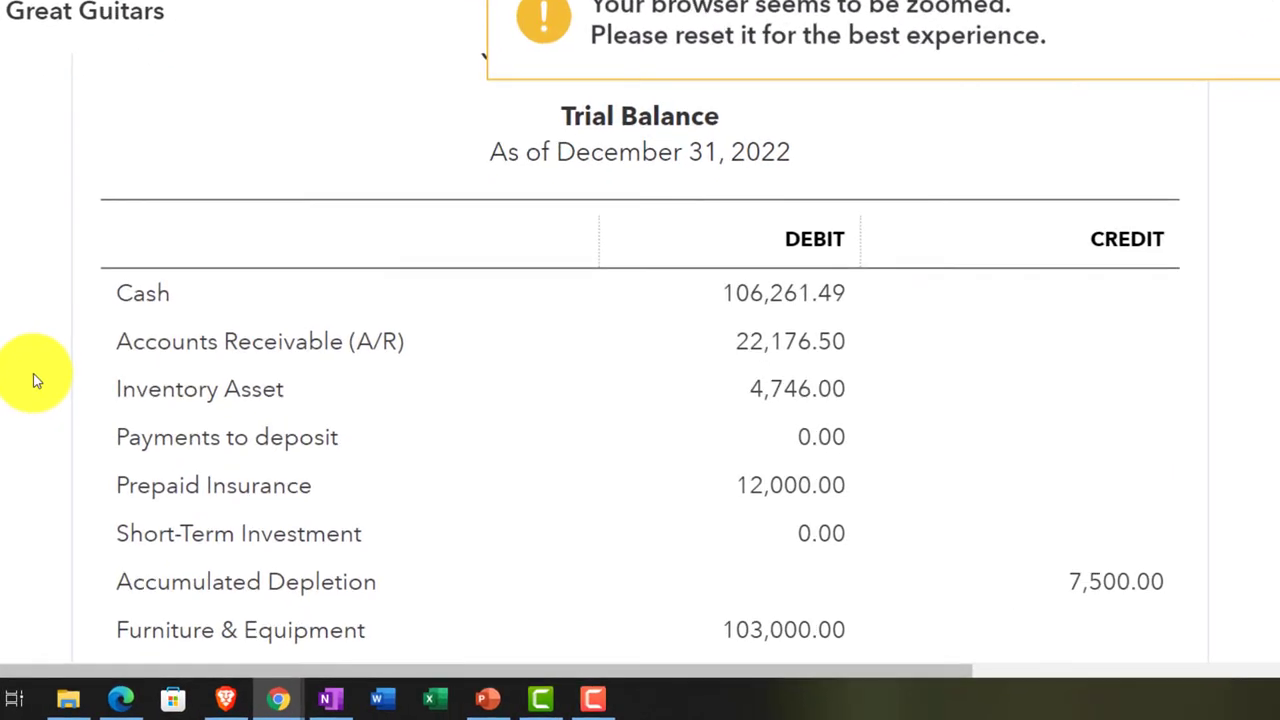
{"action": "scroll", "coordinate": [640, 360], "scroll_direction": "down", "scroll_amount": 2}
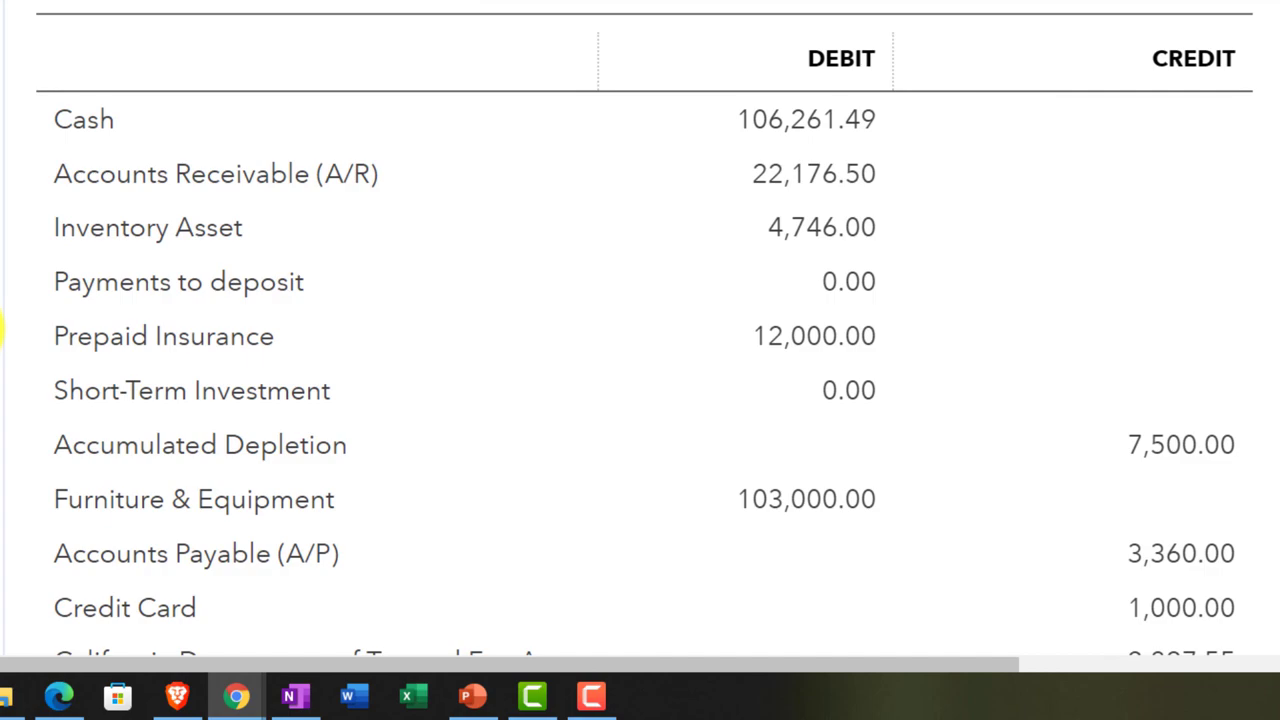
{"action": "scroll", "coordinate": [2, 325], "scroll_direction": "down", "scroll_amount": 3}
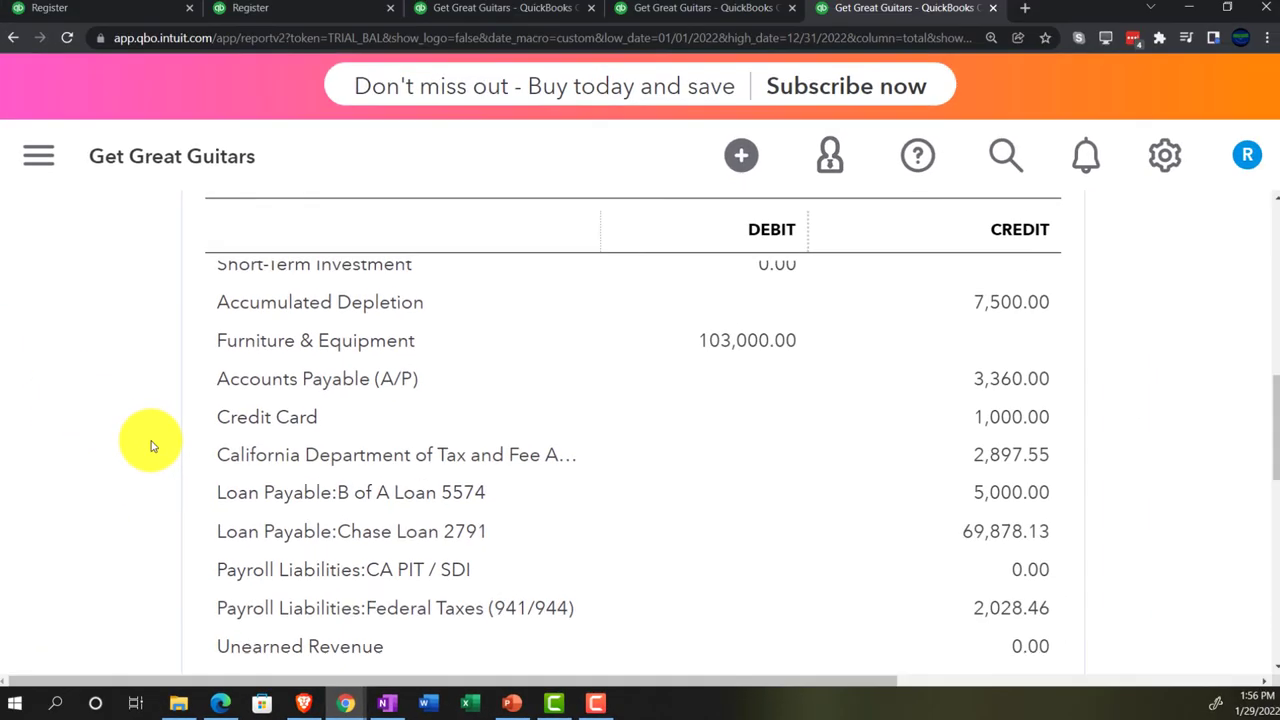
{"action": "scroll", "coordinate": [152, 447], "scroll_direction": "down", "scroll_amount": 7}
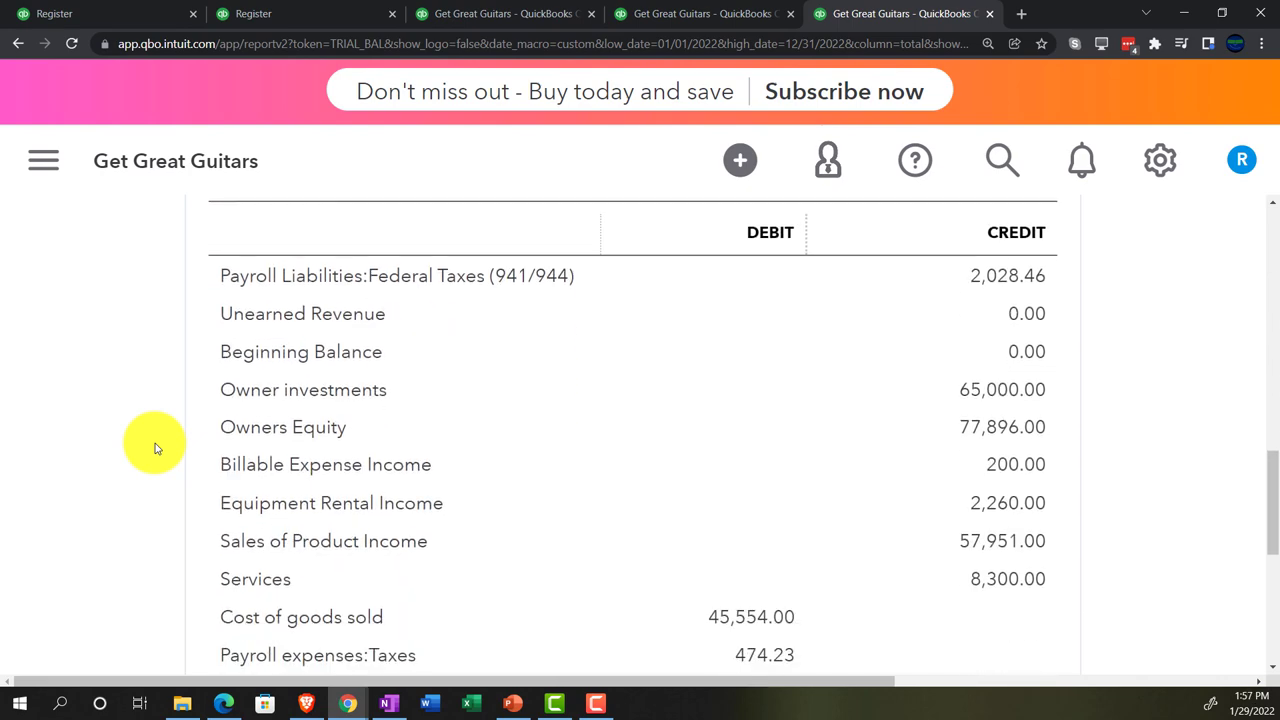
{"action": "scroll", "coordinate": [155, 448], "scroll_direction": "down", "scroll_amount": 5}
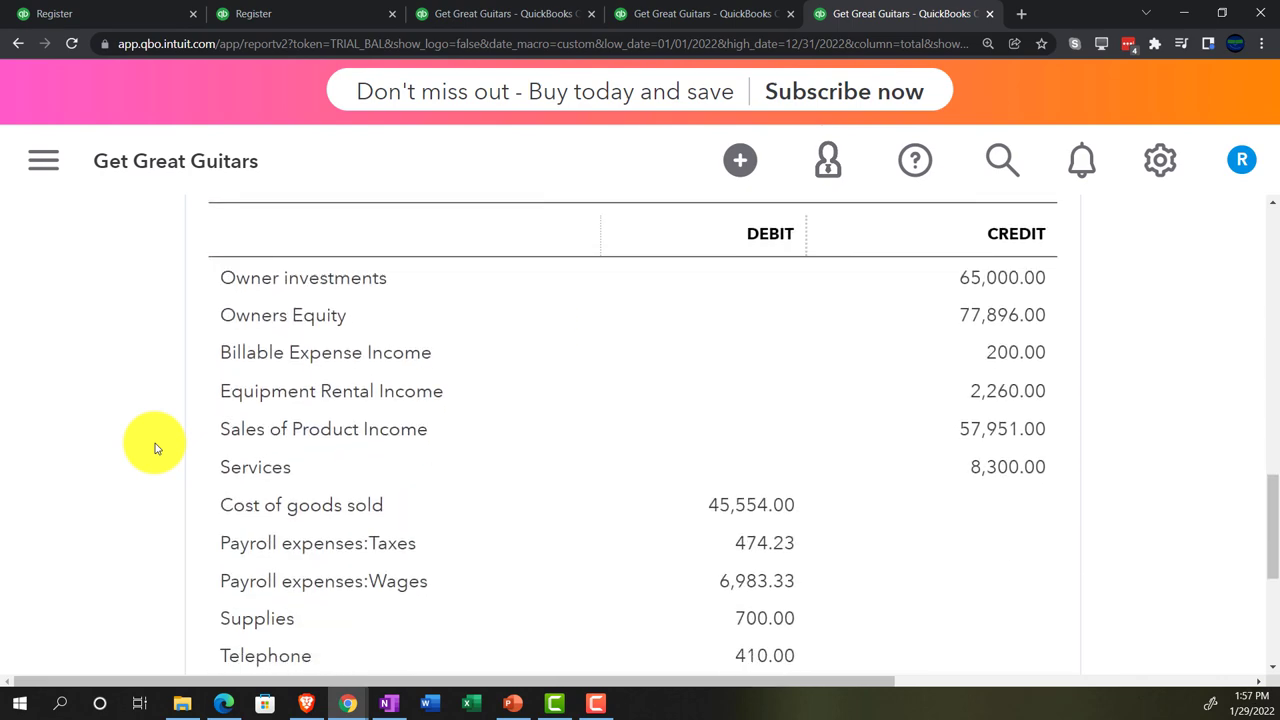